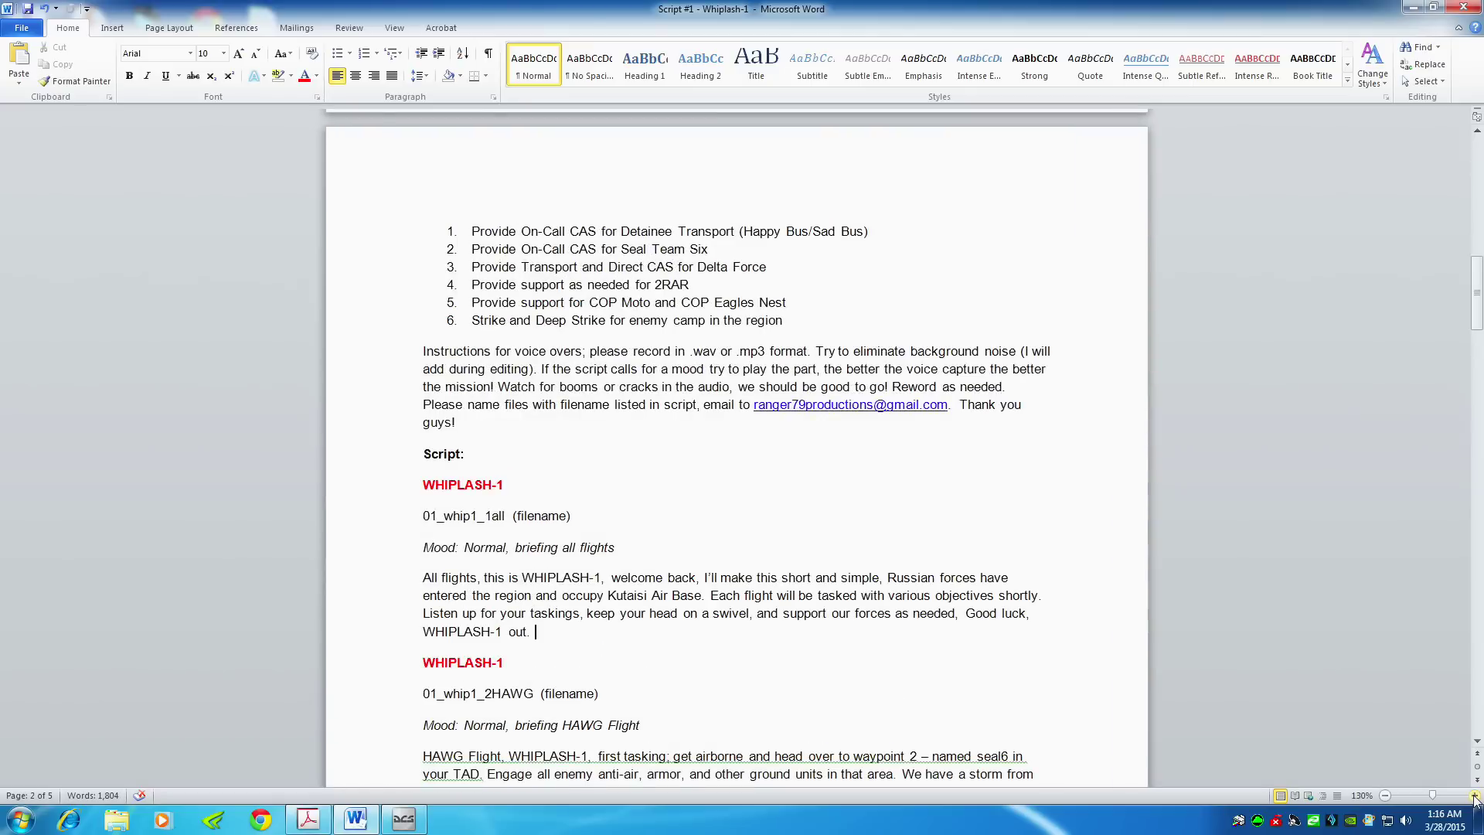
Copy the first WHIPLASH-1 briefing paragraph, from "All flights, this is WHIPLASH-1" to "WHIPLASH-1 out.", in the script
{"action": "left_click", "coordinate": [1474, 796]}
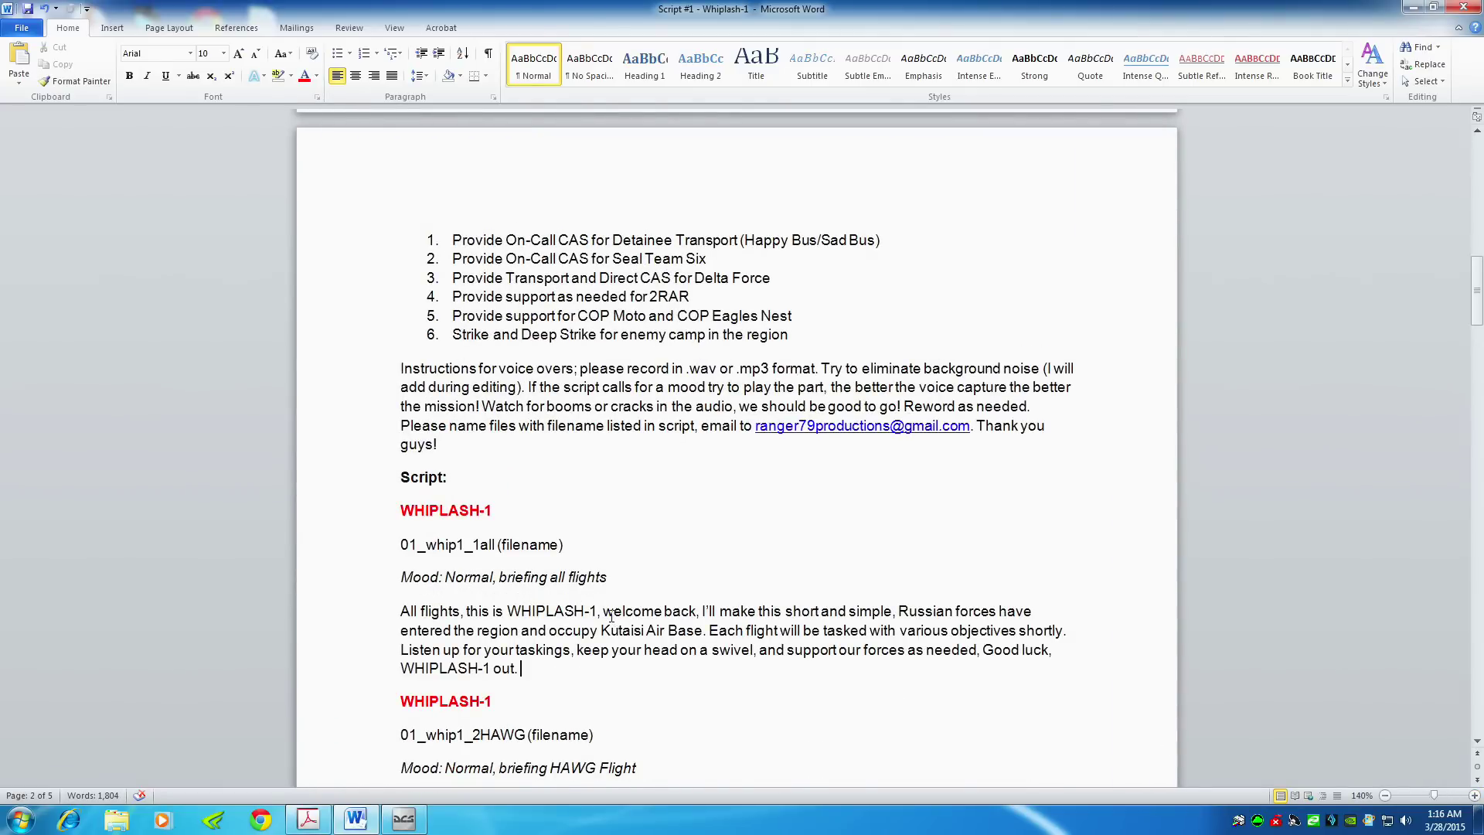
{"action": "scroll", "coordinate": [594, 598], "scroll_direction": "down", "scroll_amount": 1}
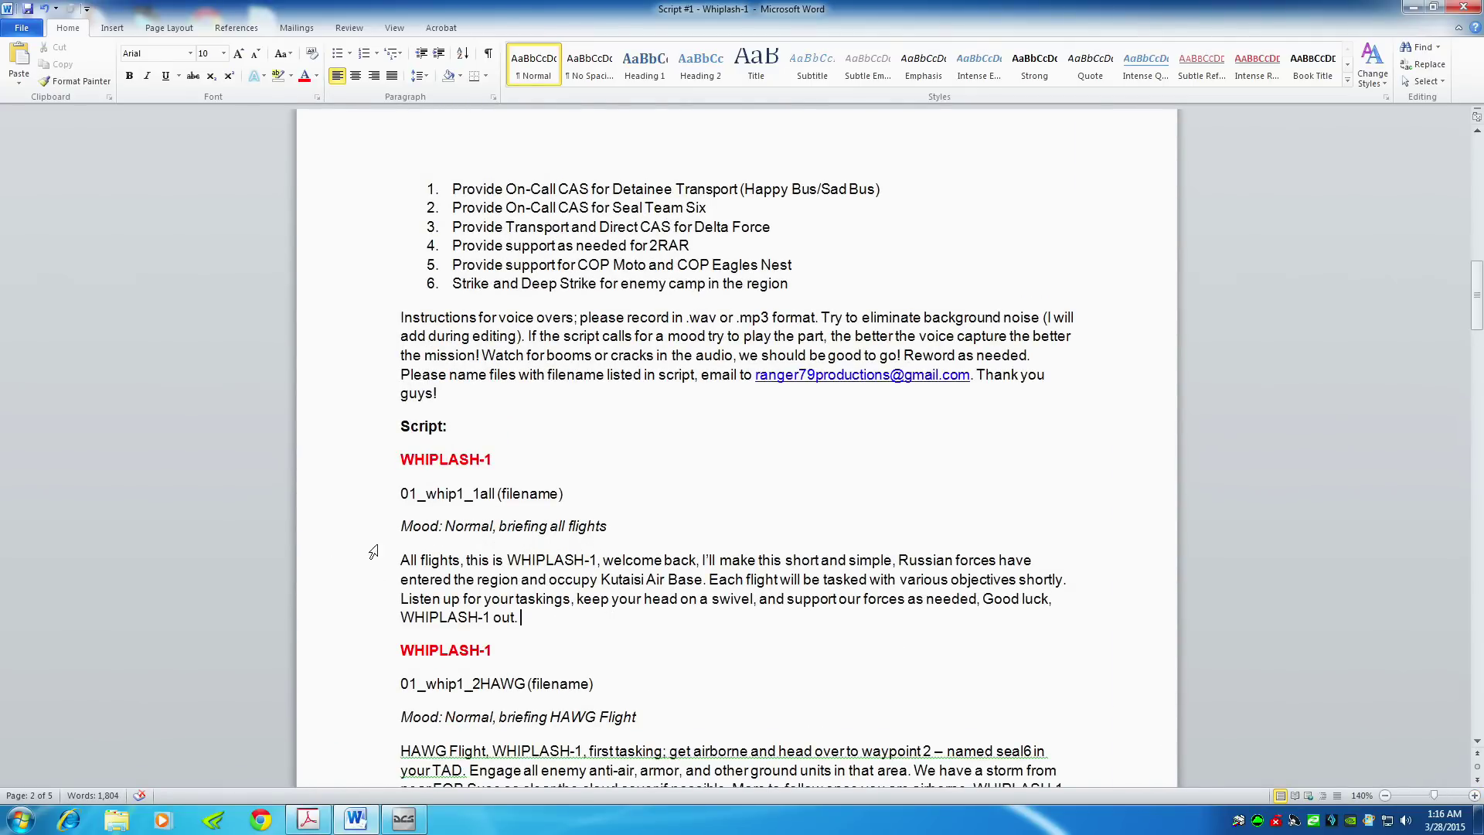
{"action": "left_click", "coordinate": [1390, 795]}
{"action": "left_click", "coordinate": [1473, 795]}
{"action": "left_click", "coordinate": [1473, 795]}
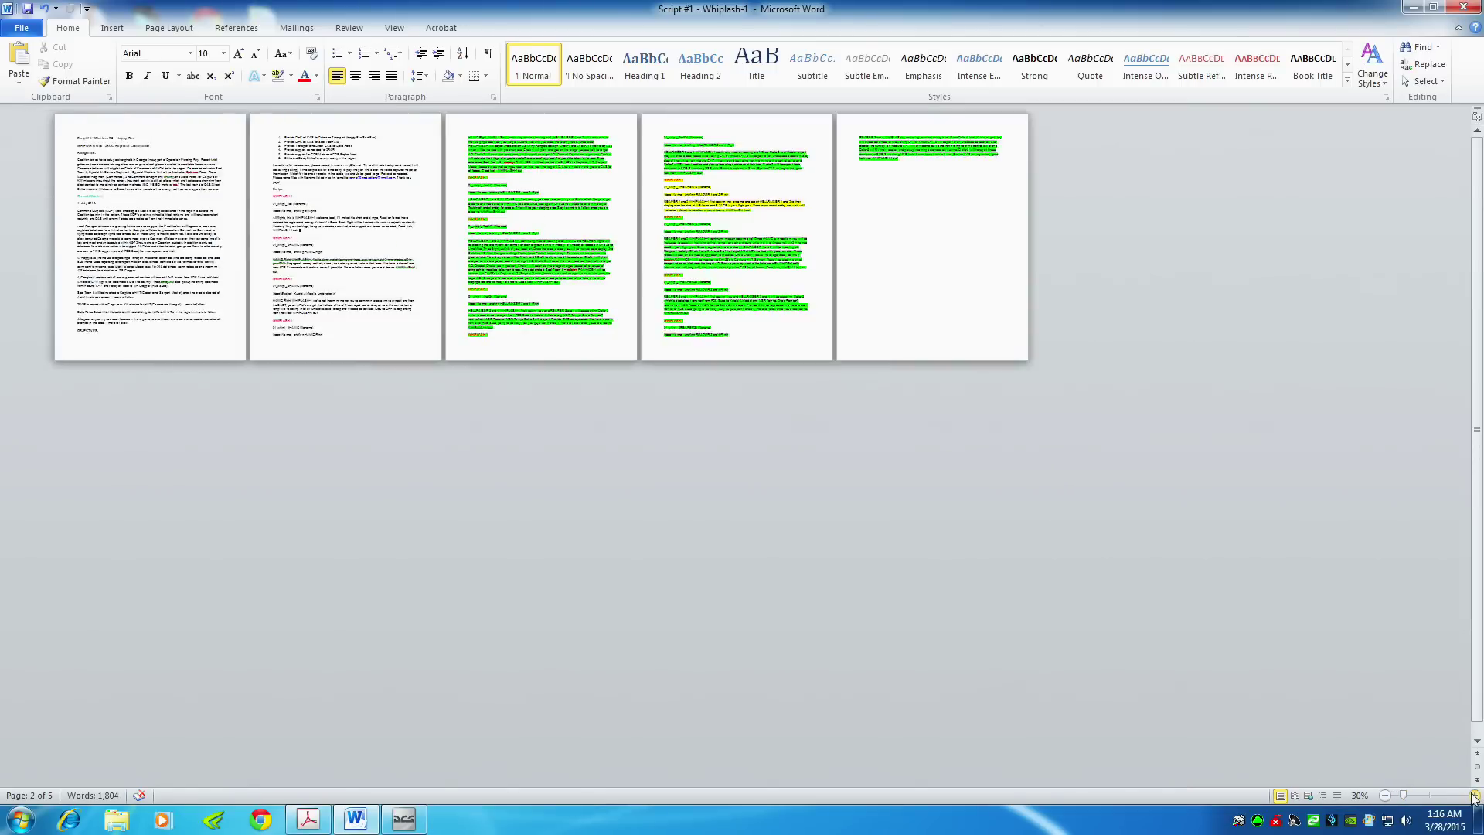
{"action": "left_click", "coordinate": [1473, 795]}
{"action": "left_click", "coordinate": [1472, 795]}
{"action": "left_click", "coordinate": [1473, 795]}
{"action": "left_click", "coordinate": [1472, 795]}
{"action": "left_click", "coordinate": [1472, 795]}
{"action": "left_click", "coordinate": [1472, 795]}
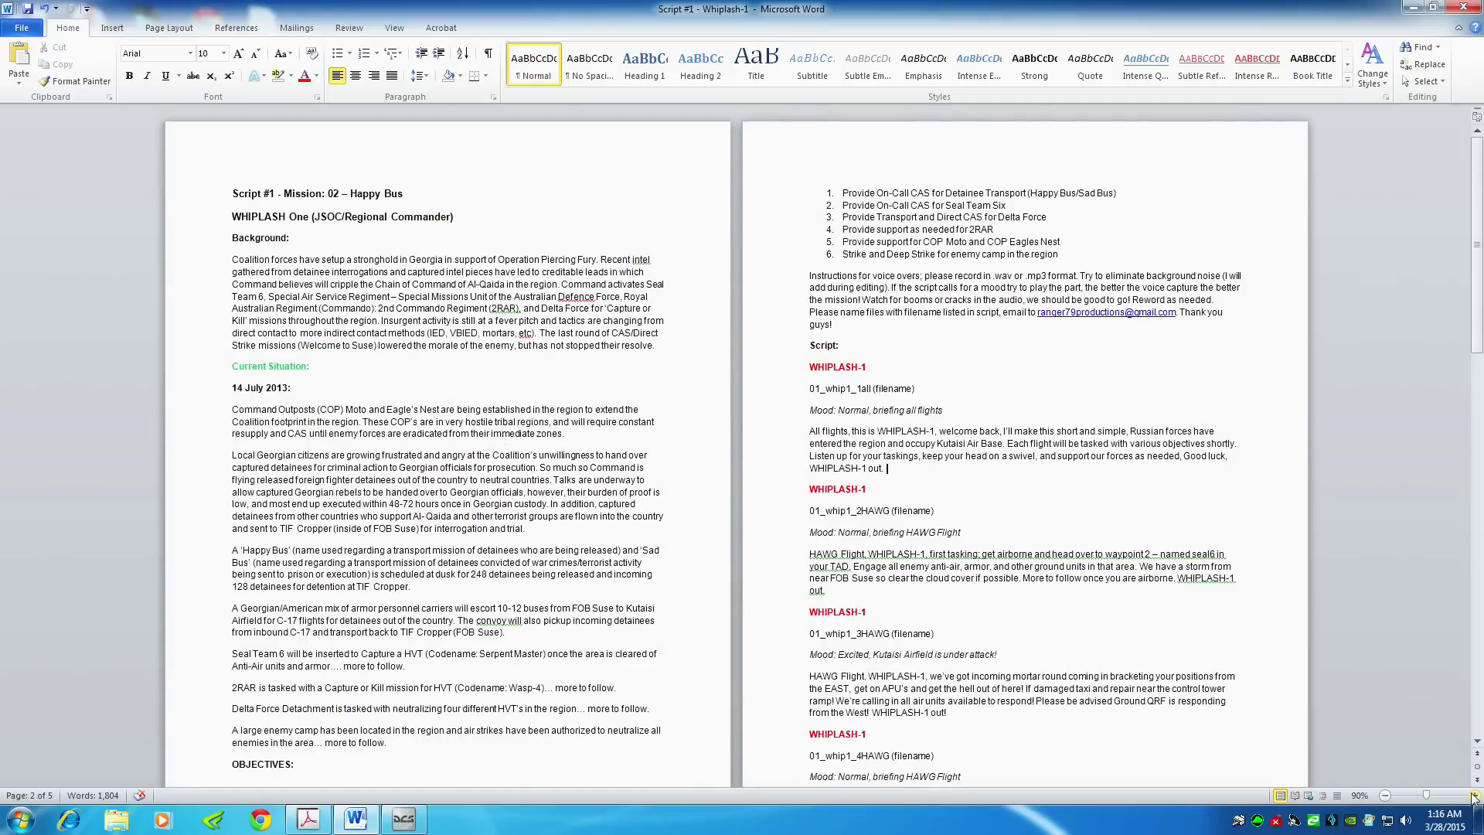
{"action": "left_click_drag", "start_coordinate": [890, 472], "coordinate": [817, 430]}
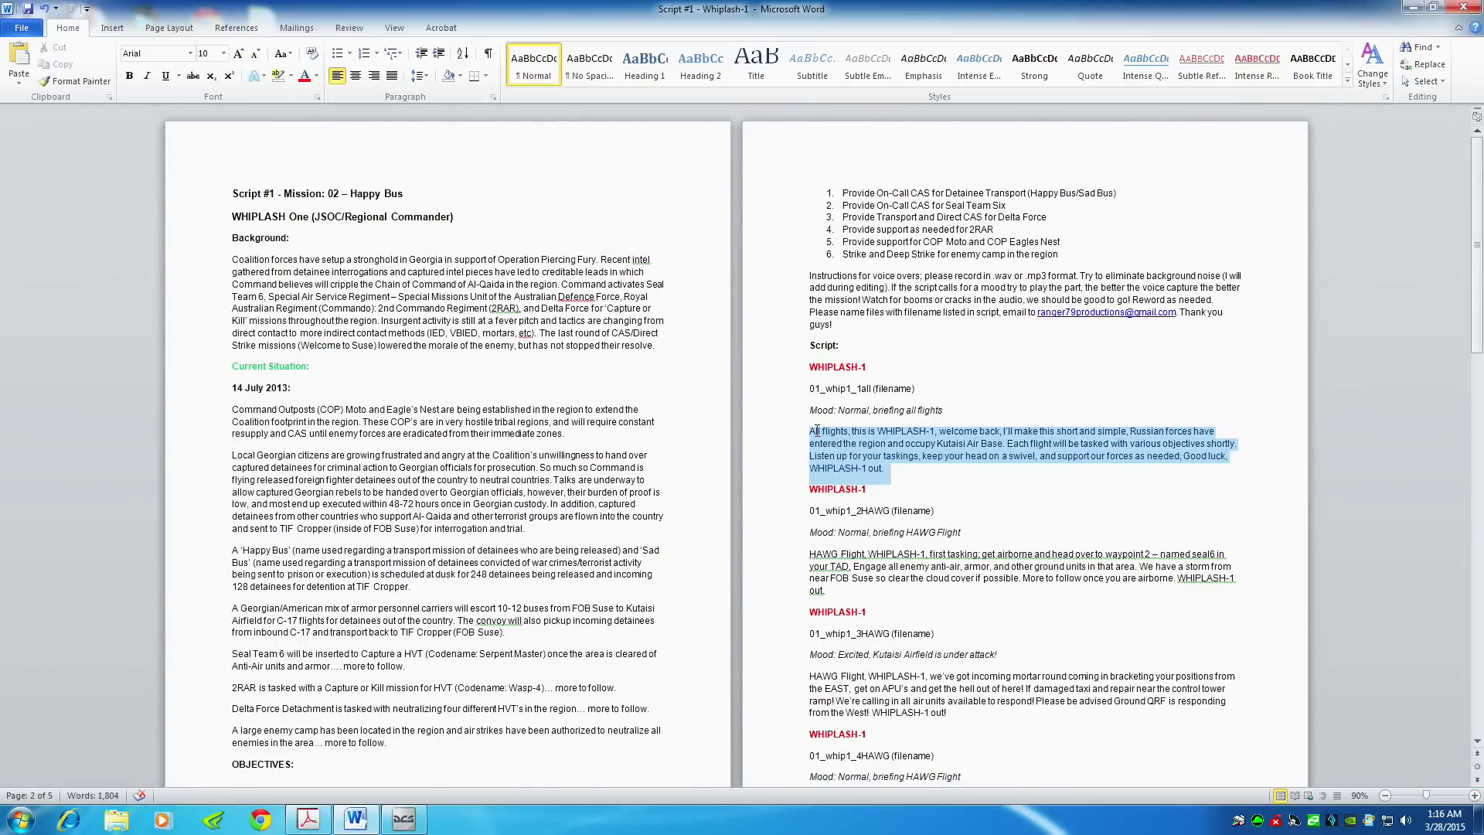
{"action": "right_click", "coordinate": [877, 449]}
{"action": "left_click", "coordinate": [904, 475]}
Switch to the DCS Mission Editor and inspect the settings of the Hawg-1 and Hawg-2 airplane groups
{"action": "left_click", "coordinate": [1412, 7]}
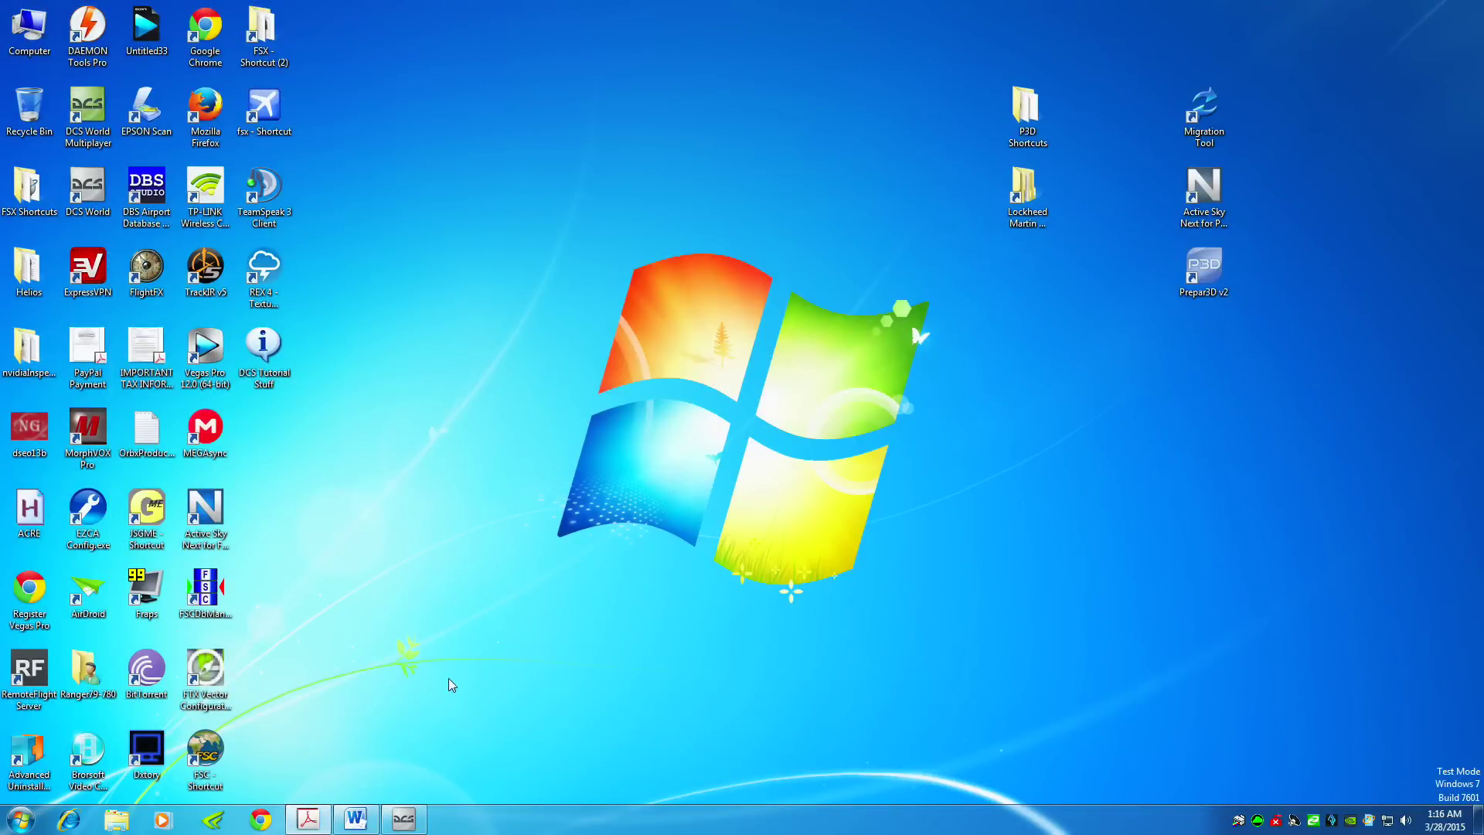
{"action": "left_click", "coordinate": [403, 821]}
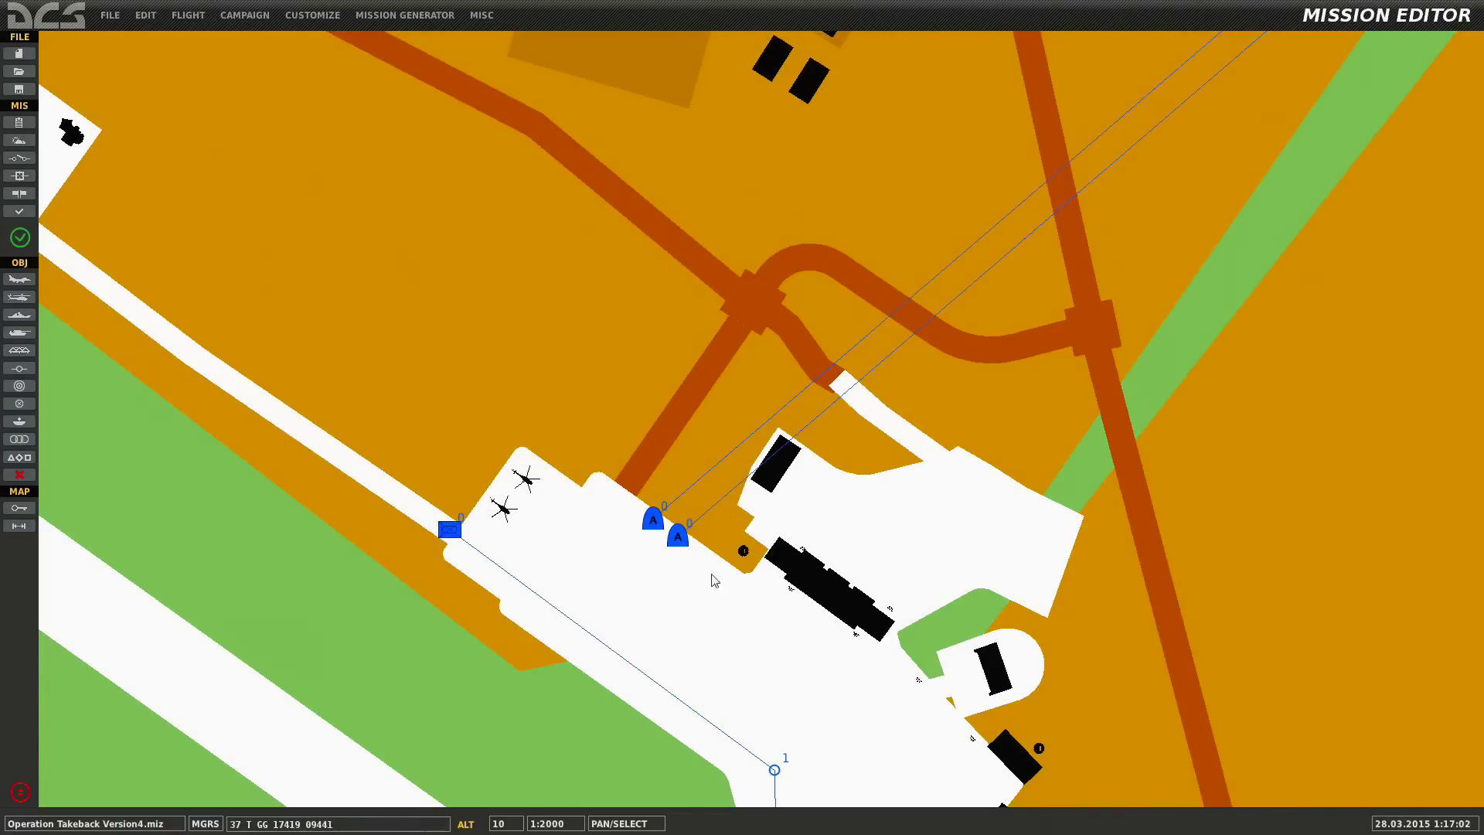
{"action": "left_click", "coordinate": [653, 519]}
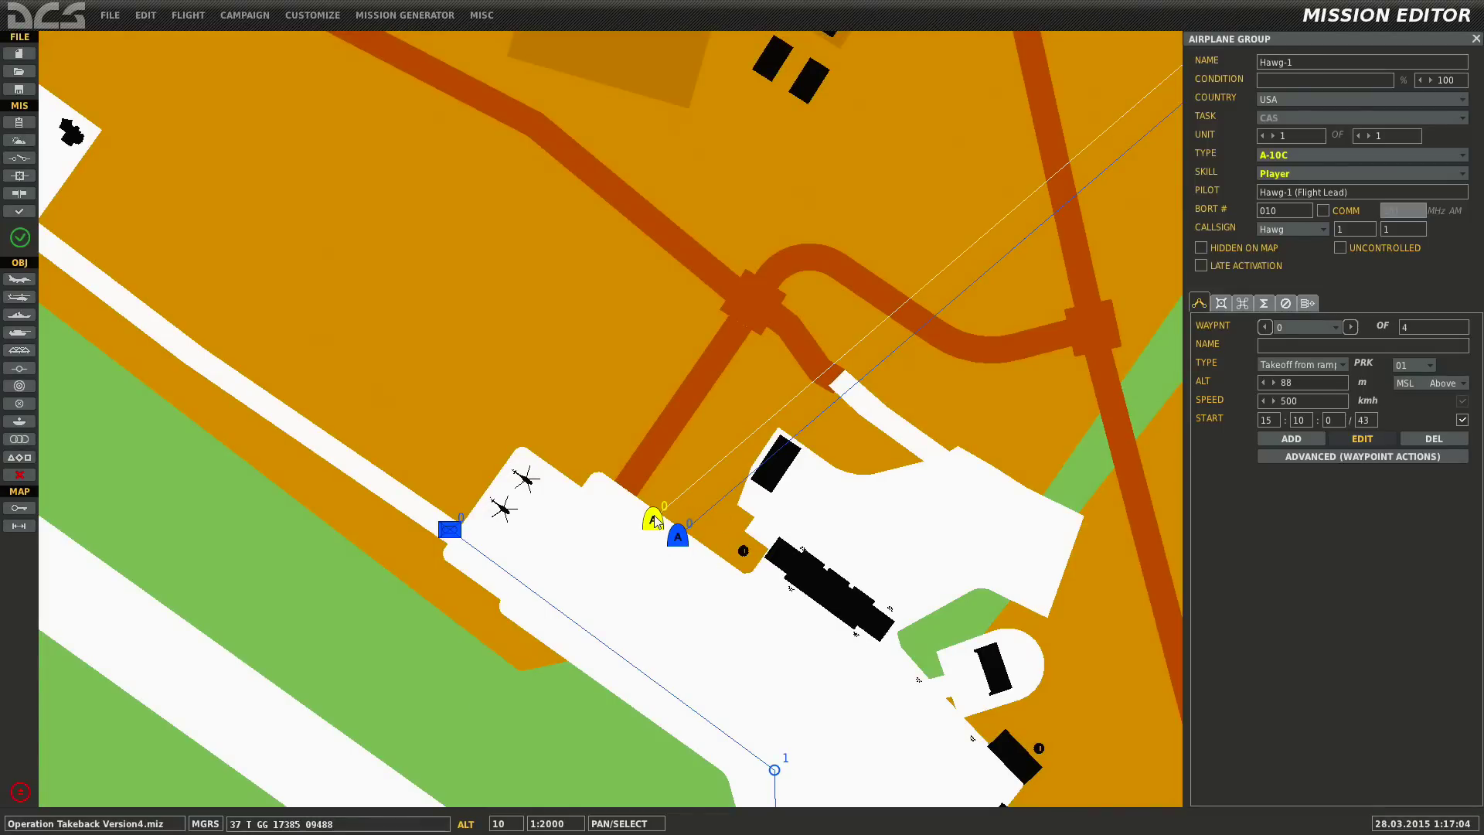
{"action": "left_click", "coordinate": [676, 535]}
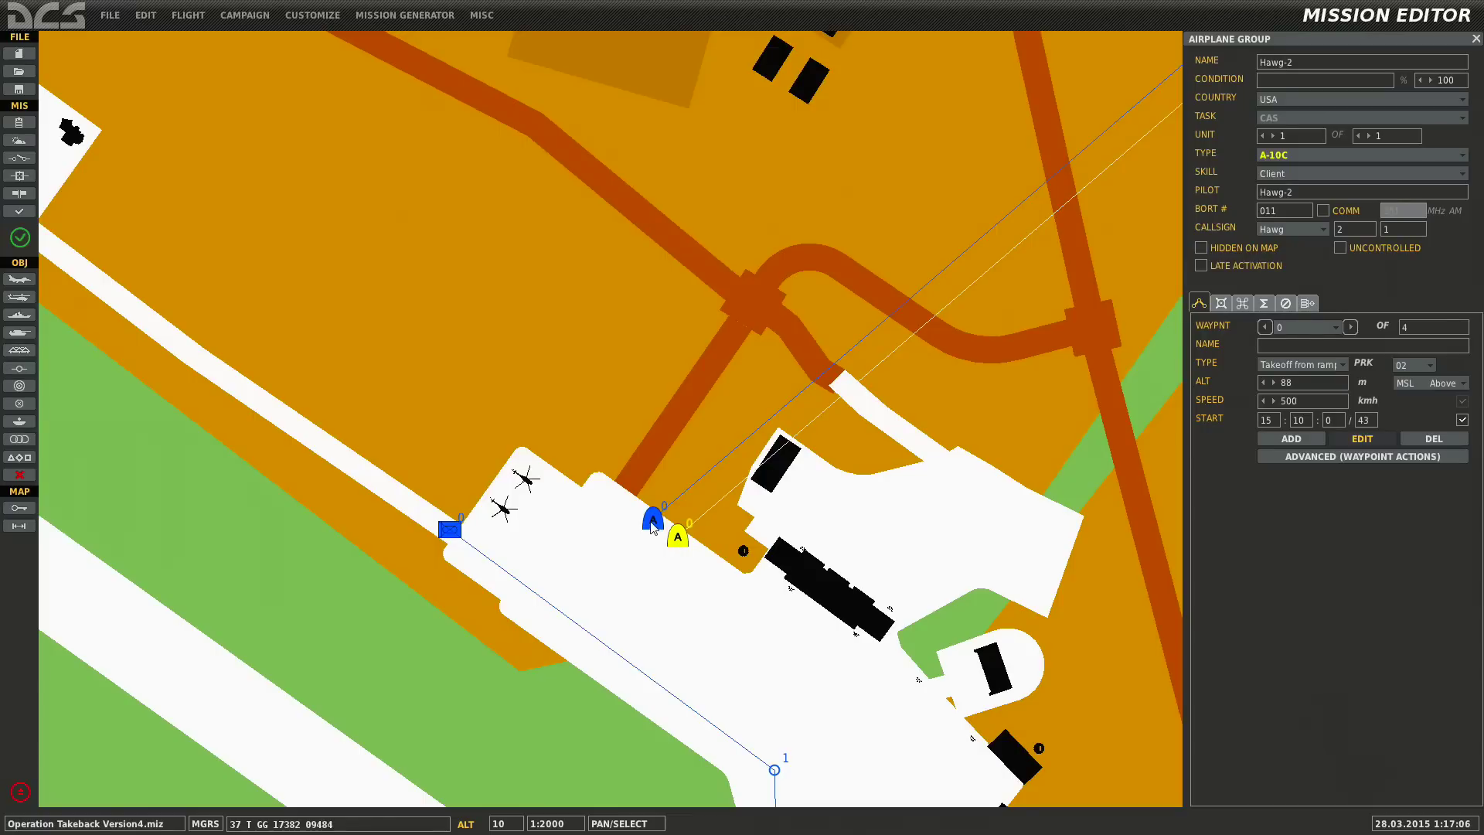
{"action": "left_click", "coordinate": [653, 522]}
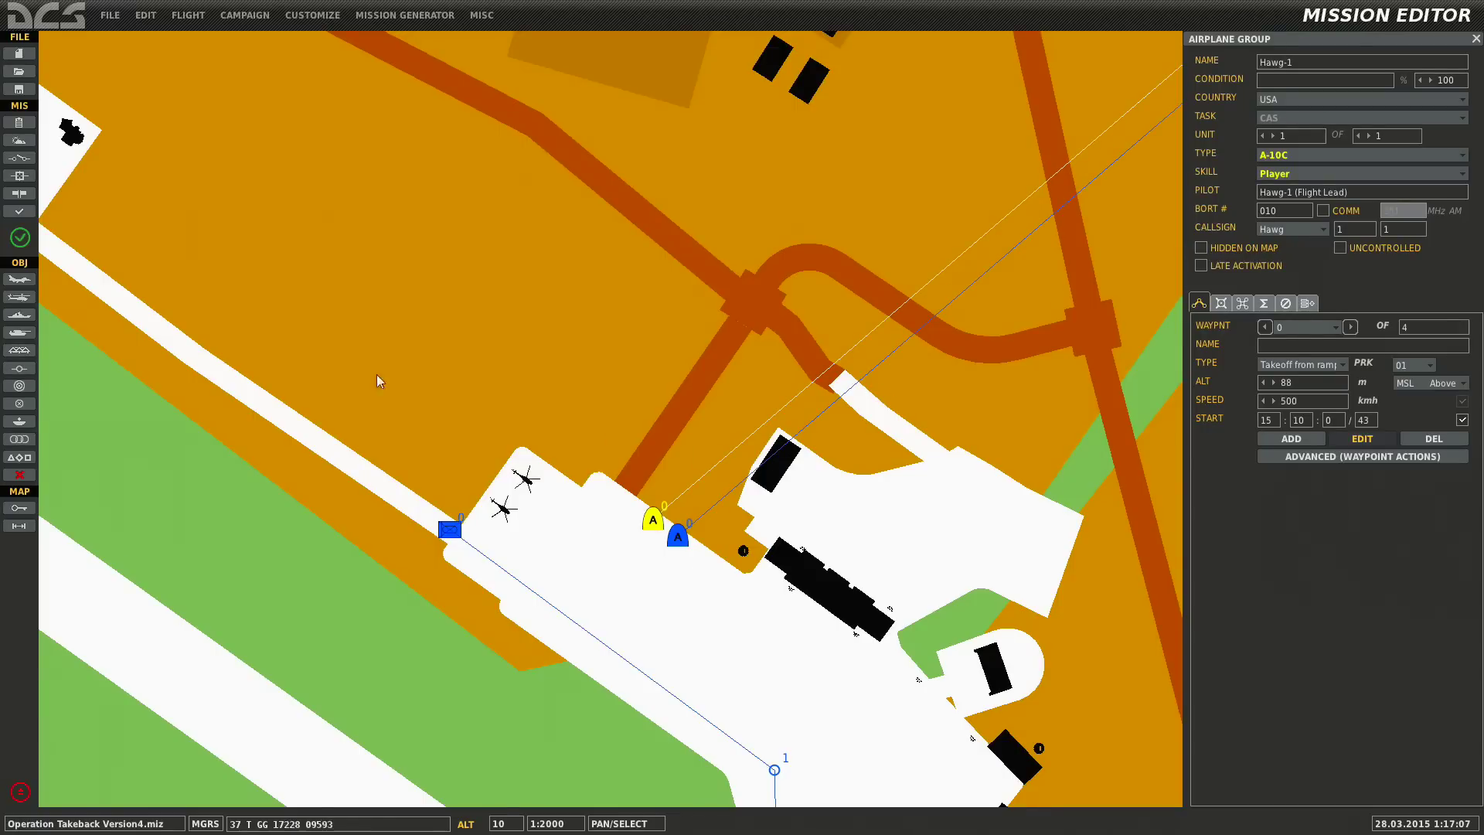
Create a trigger of type 4 MISSION START and name it "Mission Start Flag 1"
{"action": "left_click", "coordinate": [26, 162]}
{"action": "left_click", "coordinate": [794, 400]}
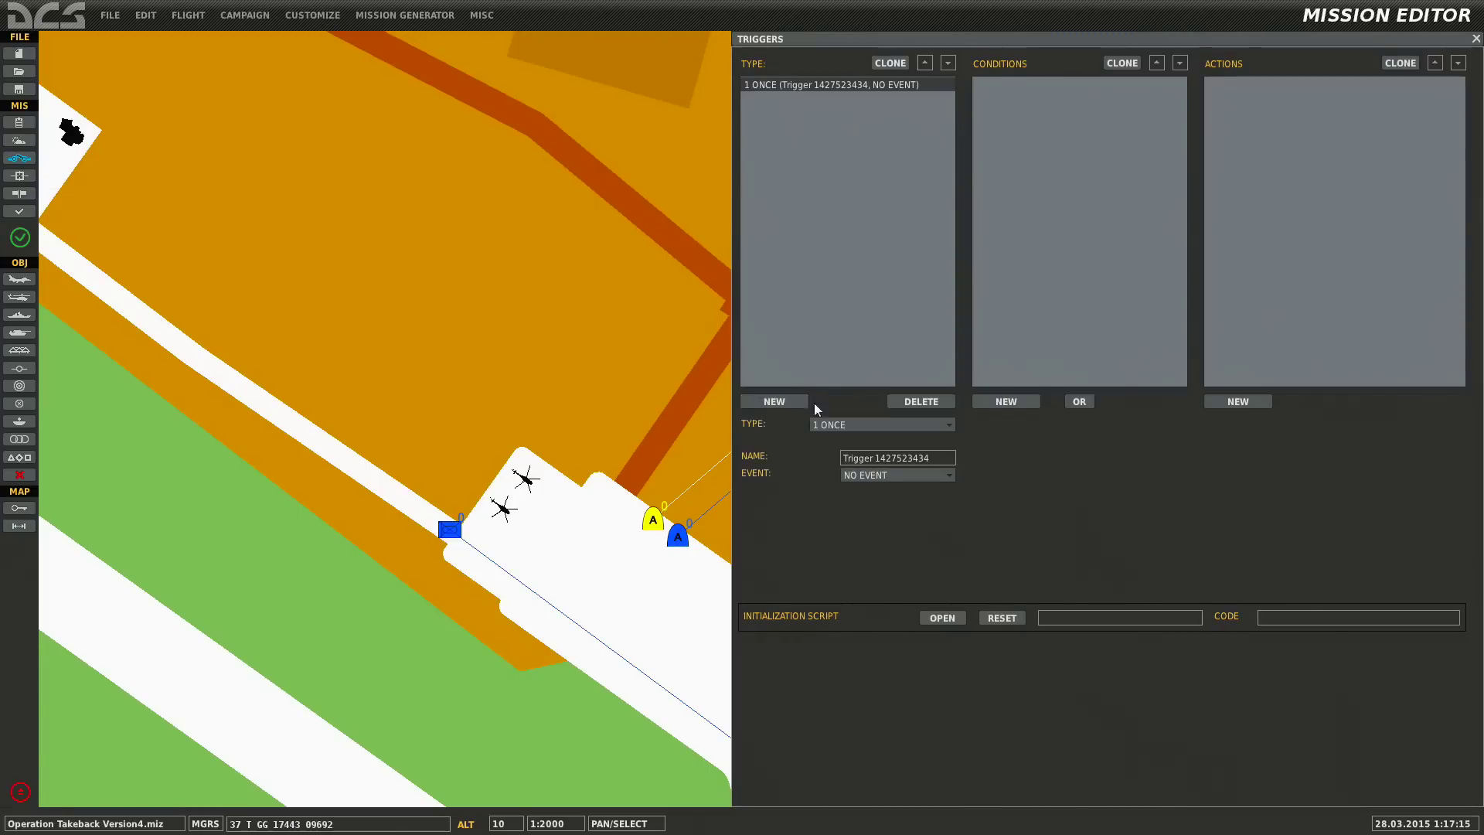
{"action": "left_click", "coordinate": [889, 424]}
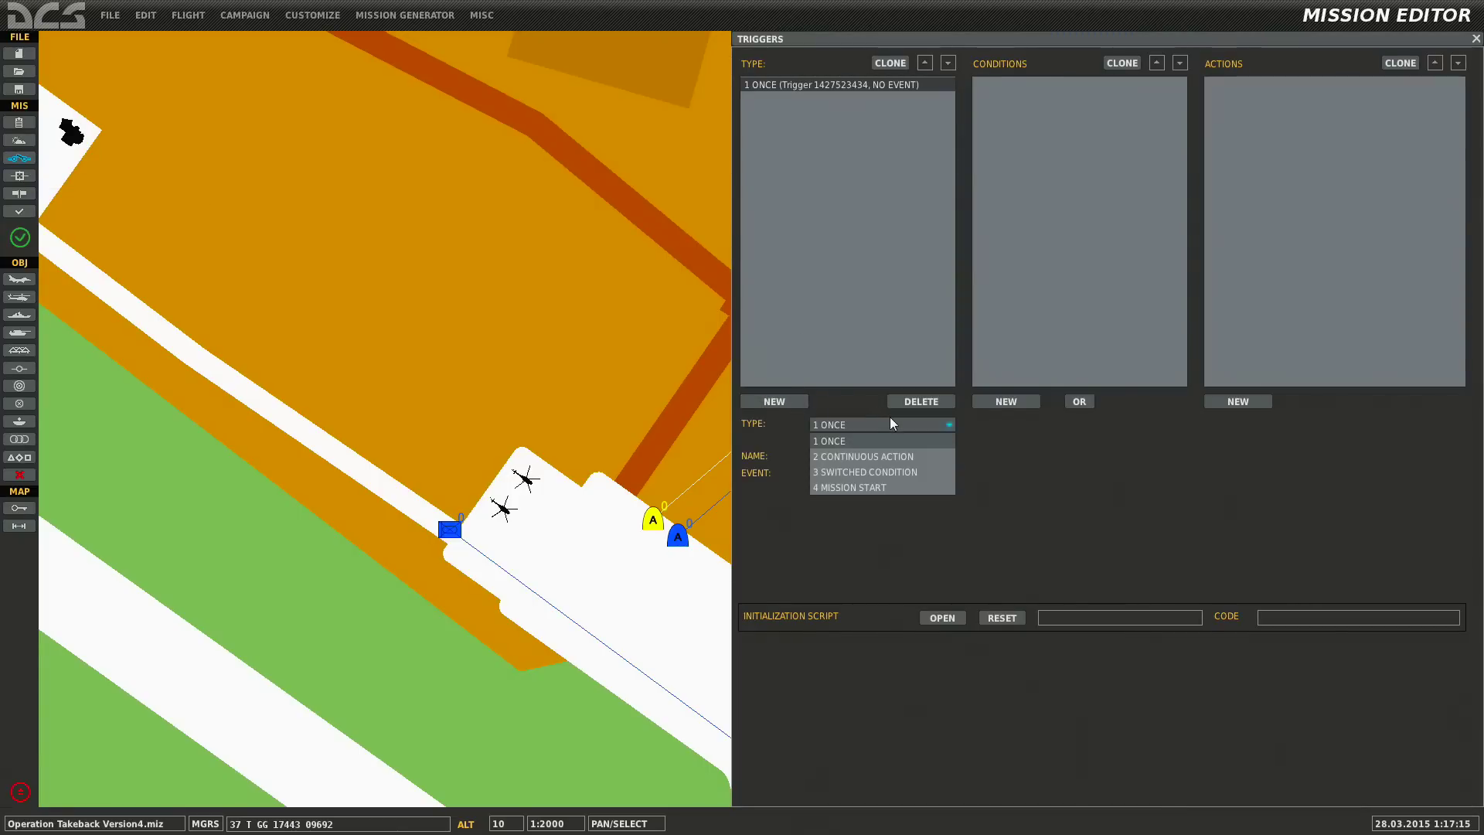
{"action": "left_click", "coordinate": [880, 485]}
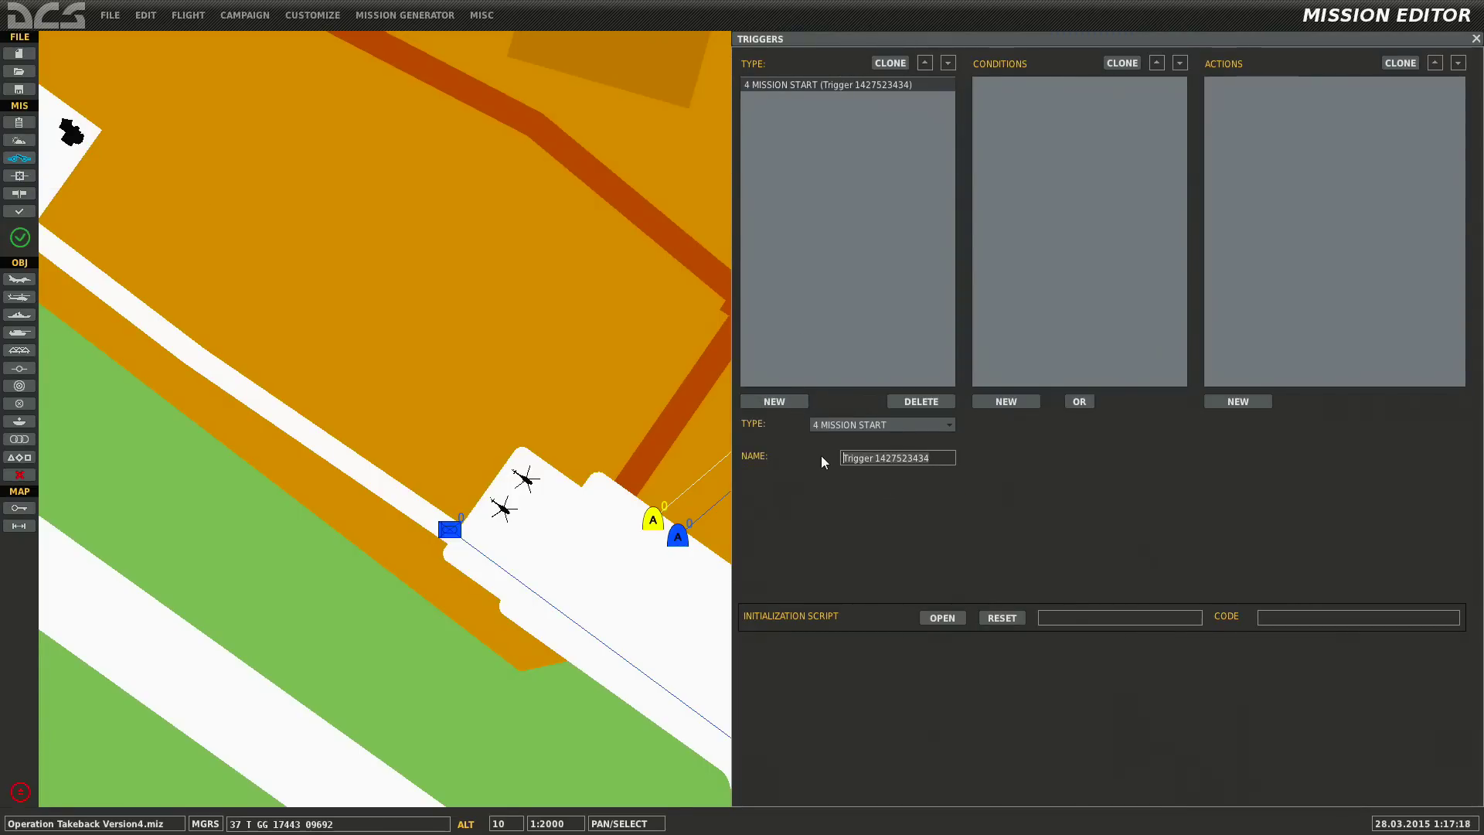
{"action": "key", "text": "ctrl+a"}
{"action": "type", "text": "Mission St"}
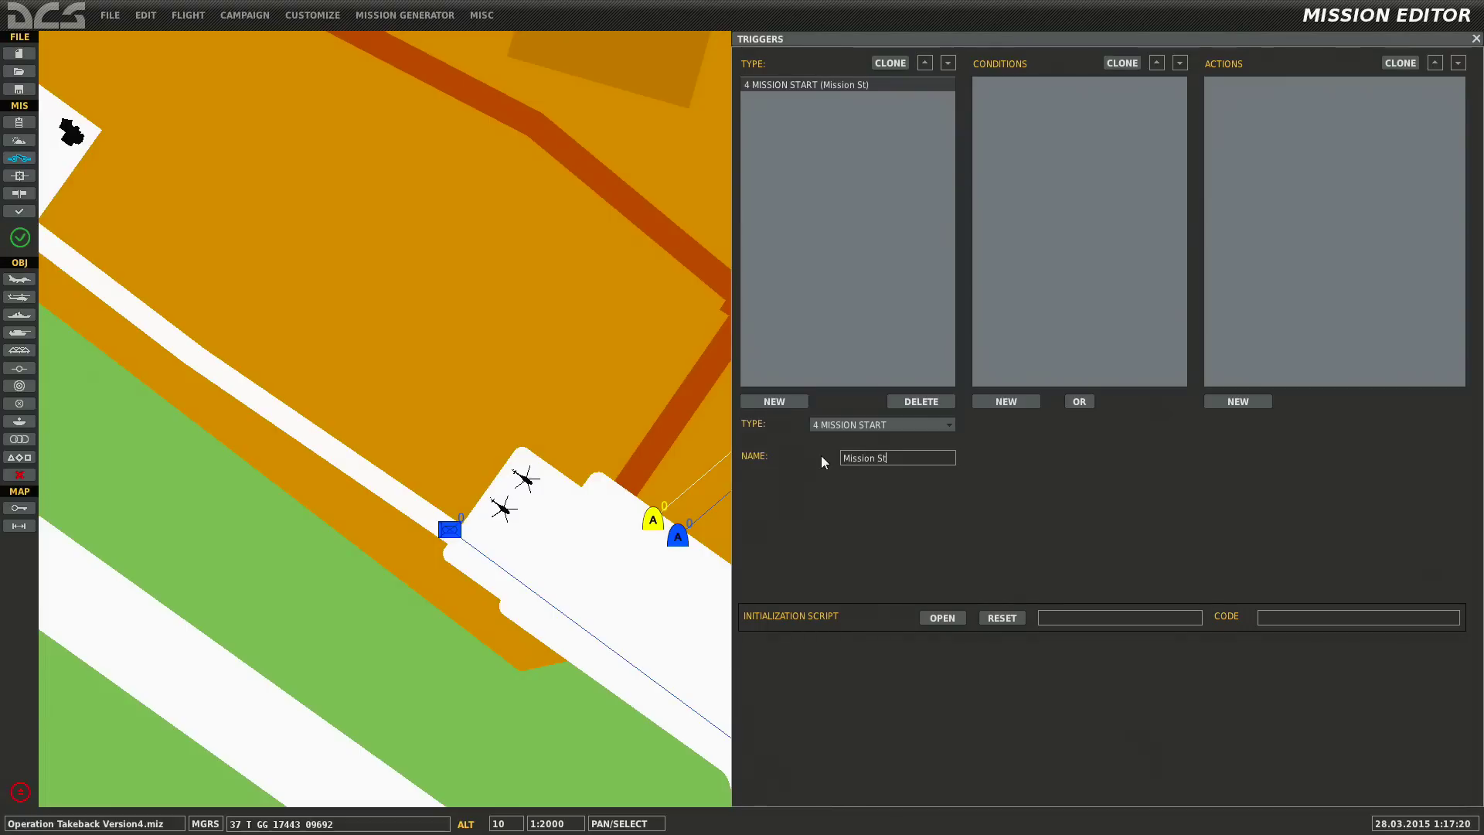
{"action": "type", "text": "art Flag 1"}
Add a FLAG ON action for flag 1 to the Mission Start Flag 1 trigger
{"action": "left_click", "coordinate": [787, 87]}
{"action": "left_click", "coordinate": [1237, 401]}
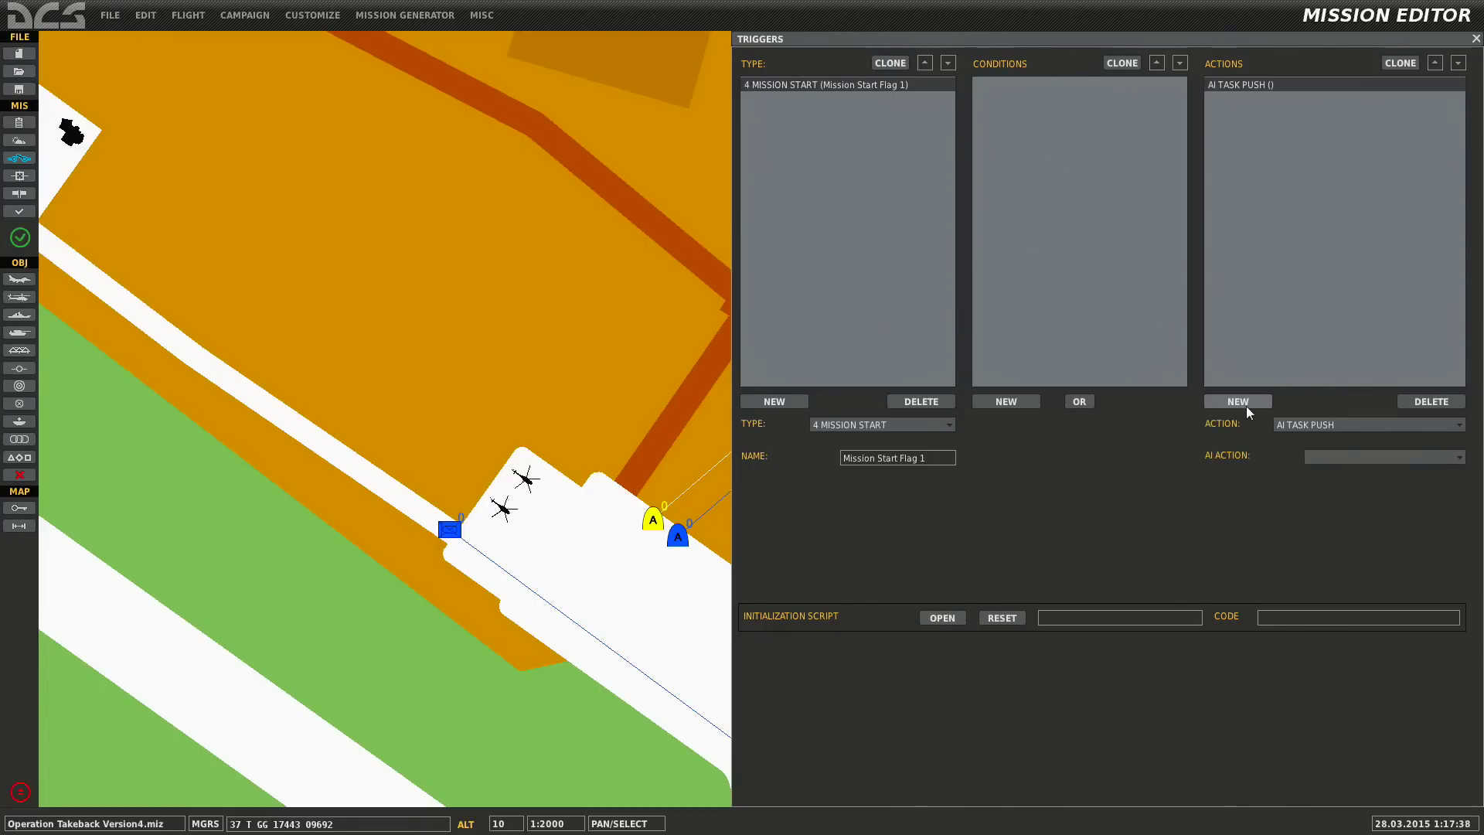
{"action": "left_click", "coordinate": [1329, 425]}
{"action": "scroll", "coordinate": [1343, 554], "scroll_direction": "down", "scroll_amount": 3}
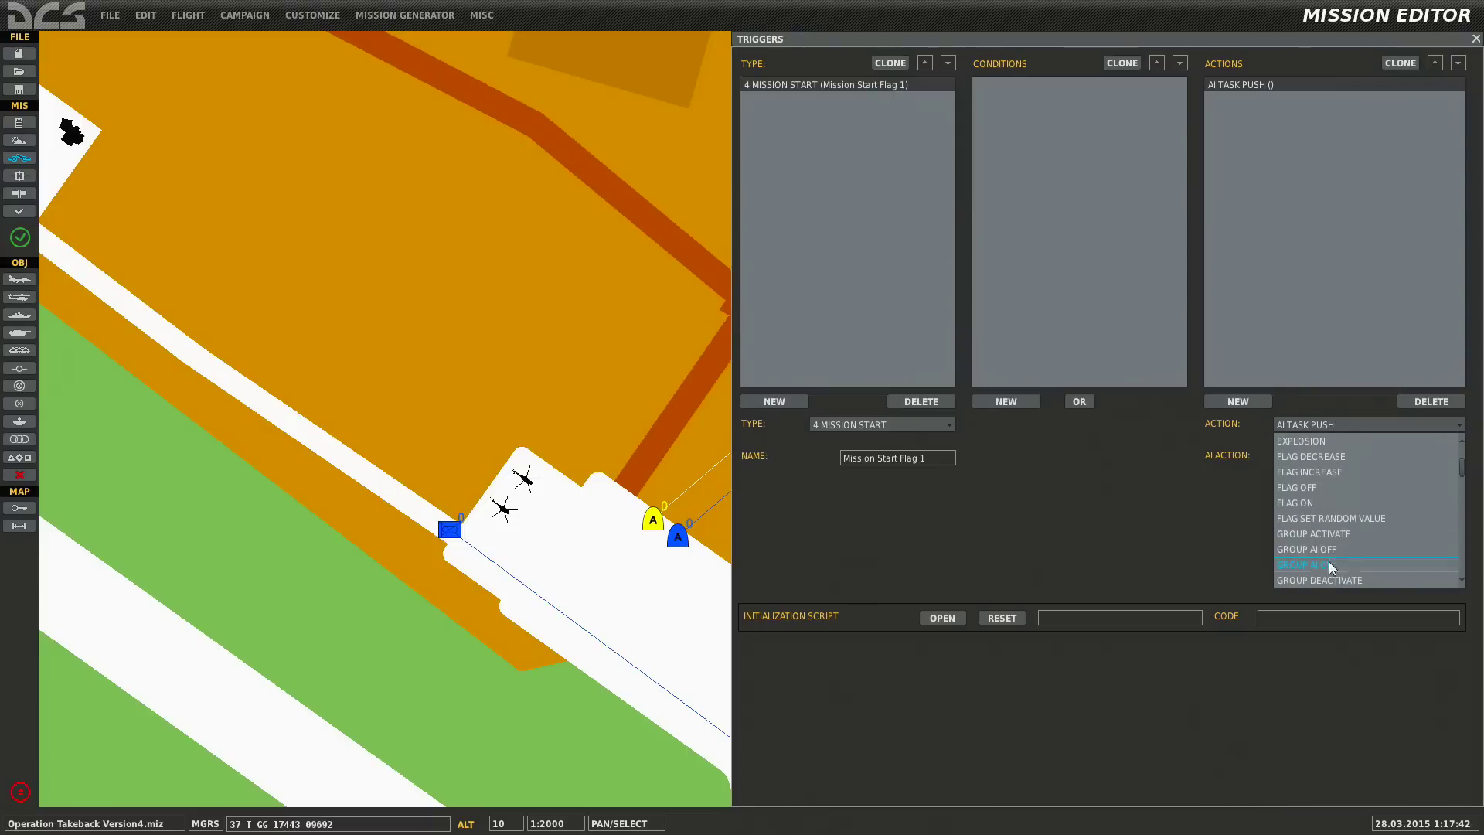
{"action": "left_click", "coordinate": [1314, 503]}
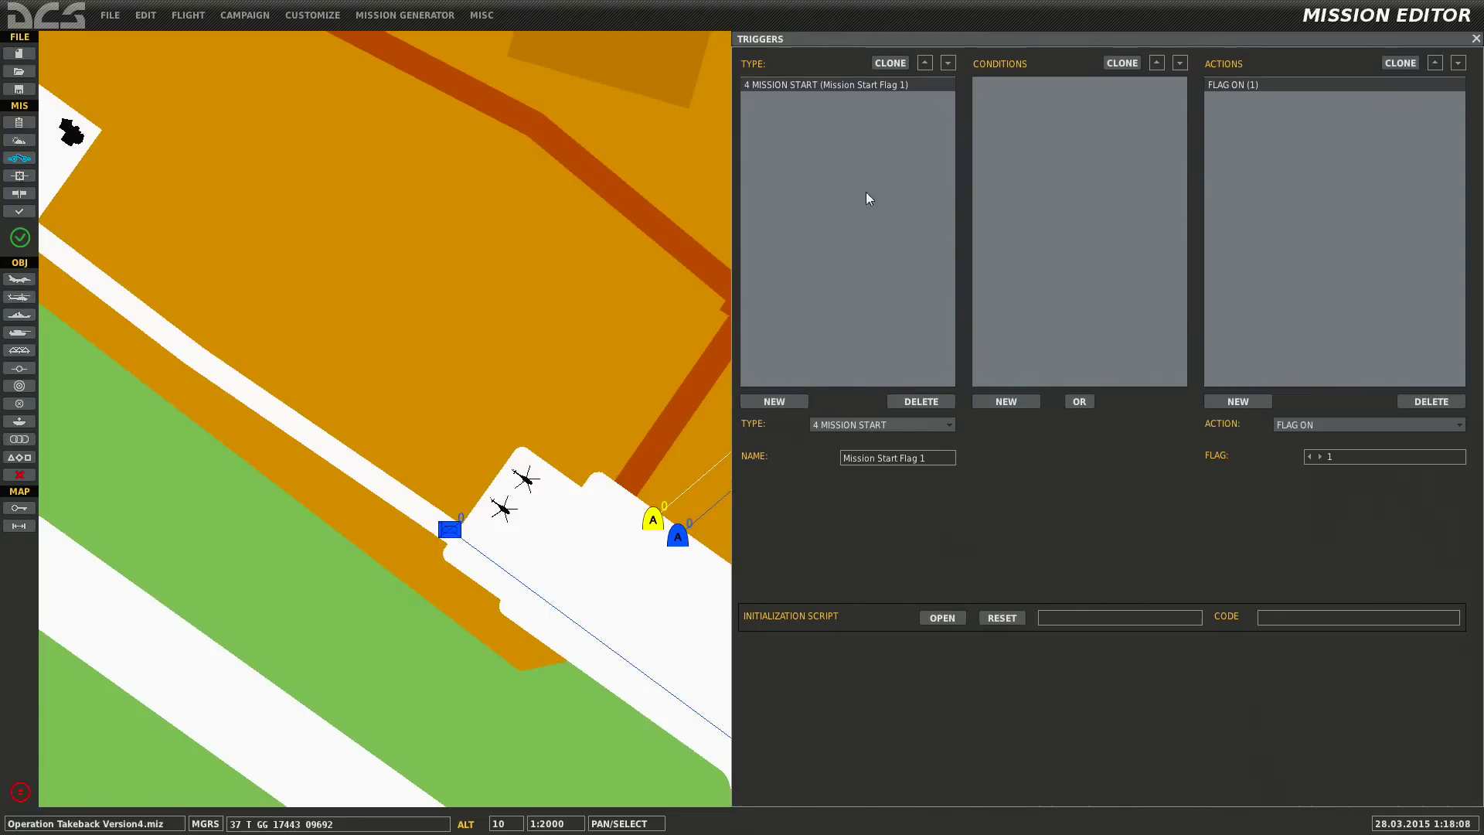
Create a second trigger of type 1 ONCE with NO EVENT and name it "Mission Brief Intro"
{"action": "left_click", "coordinate": [779, 403]}
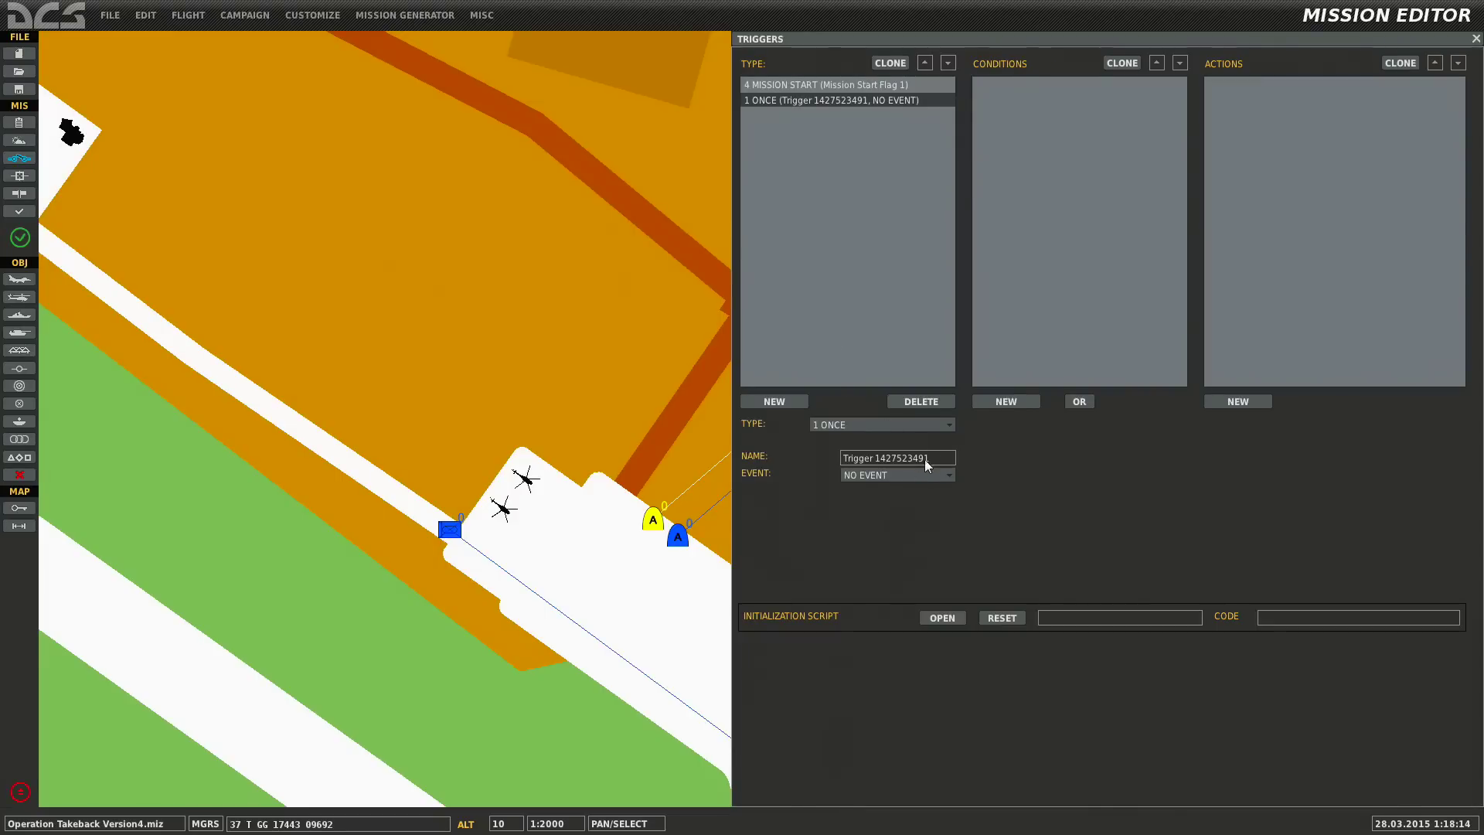
{"action": "left_click", "coordinate": [893, 475]}
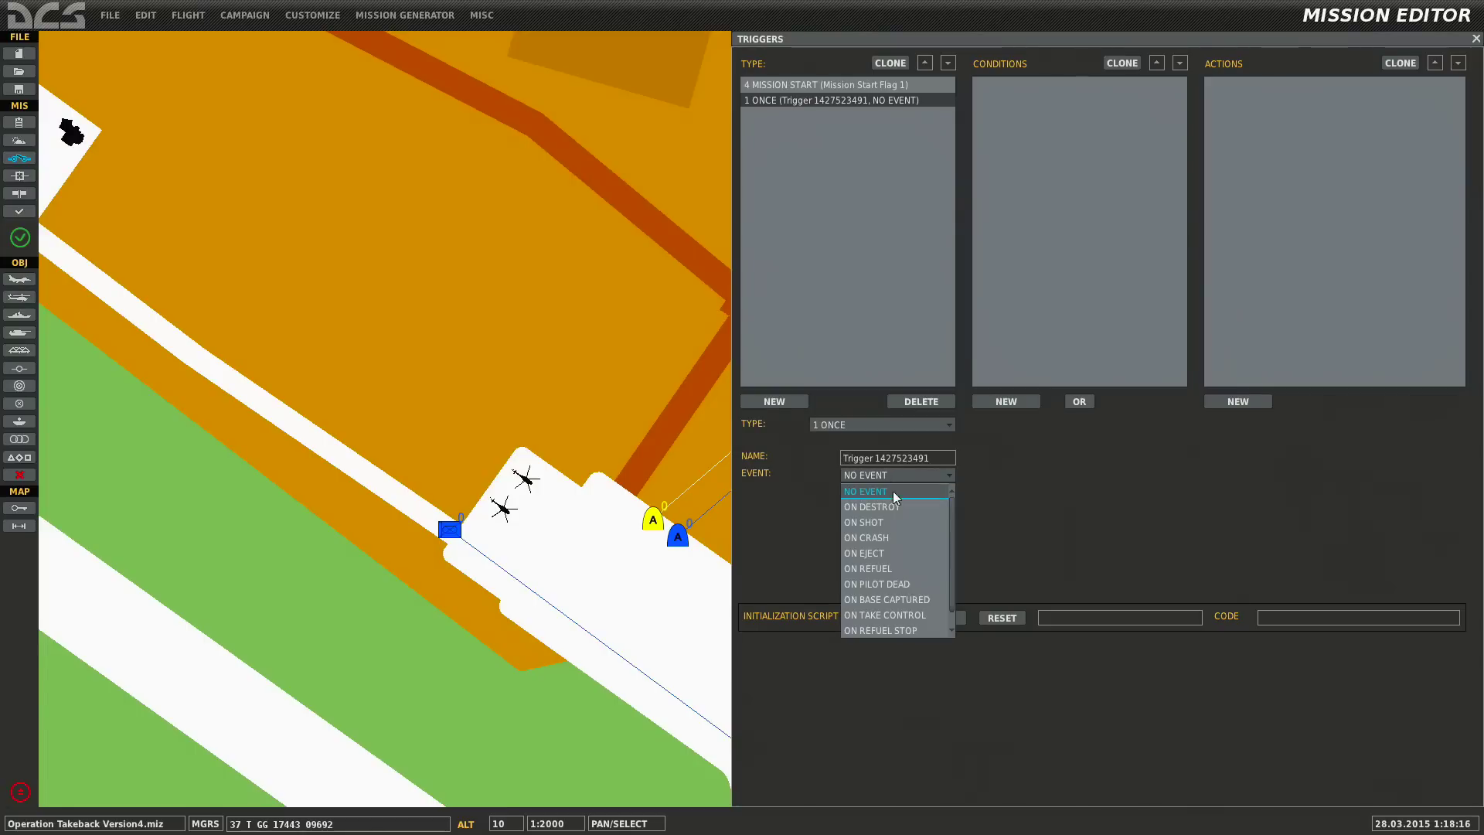
{"action": "scroll", "coordinate": [882, 603], "scroll_direction": "down", "scroll_amount": 1}
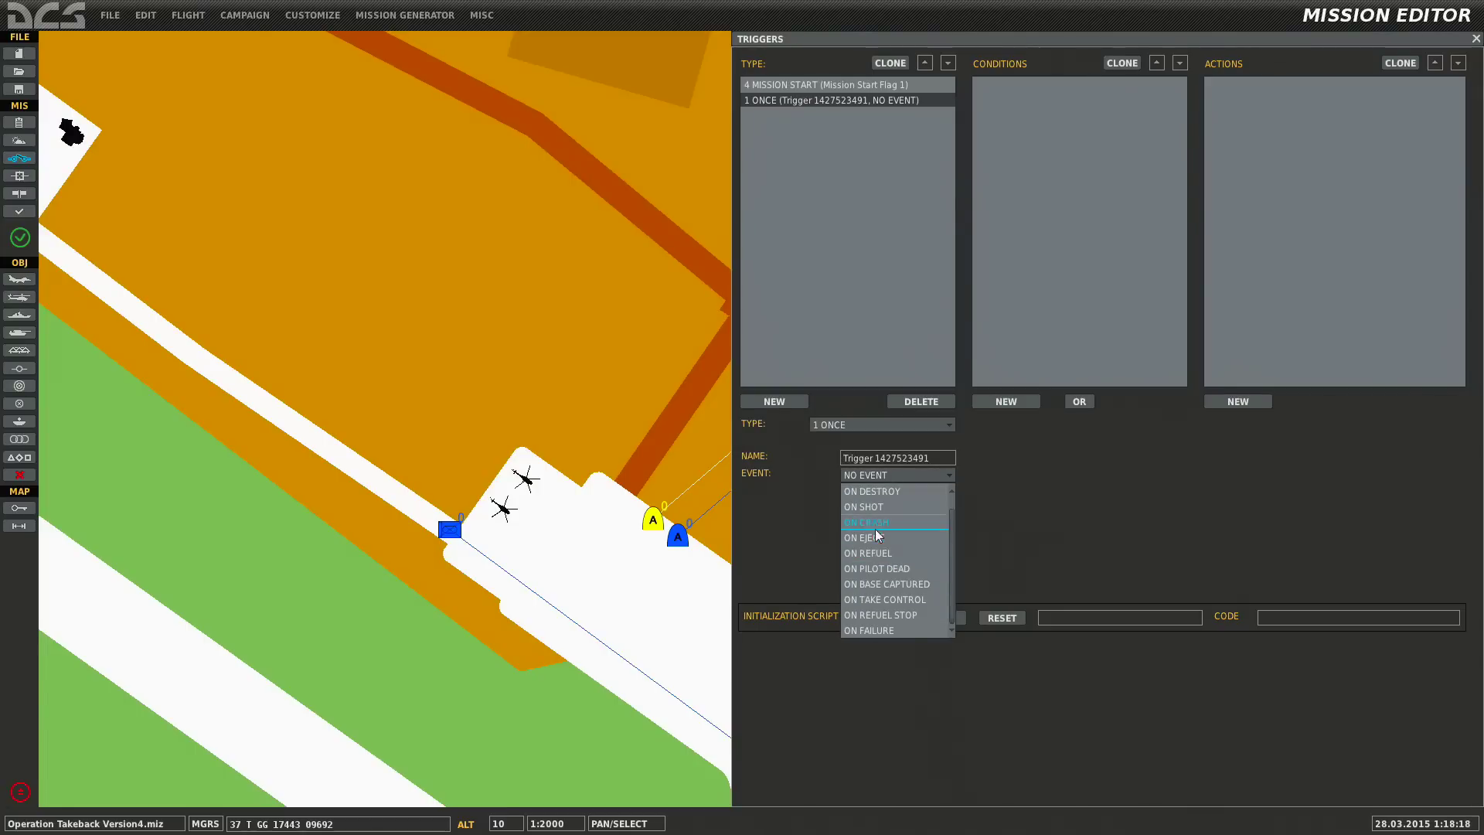
{"action": "scroll", "coordinate": [877, 529], "scroll_direction": "up", "scroll_amount": 1}
{"action": "left_click", "coordinate": [883, 491]}
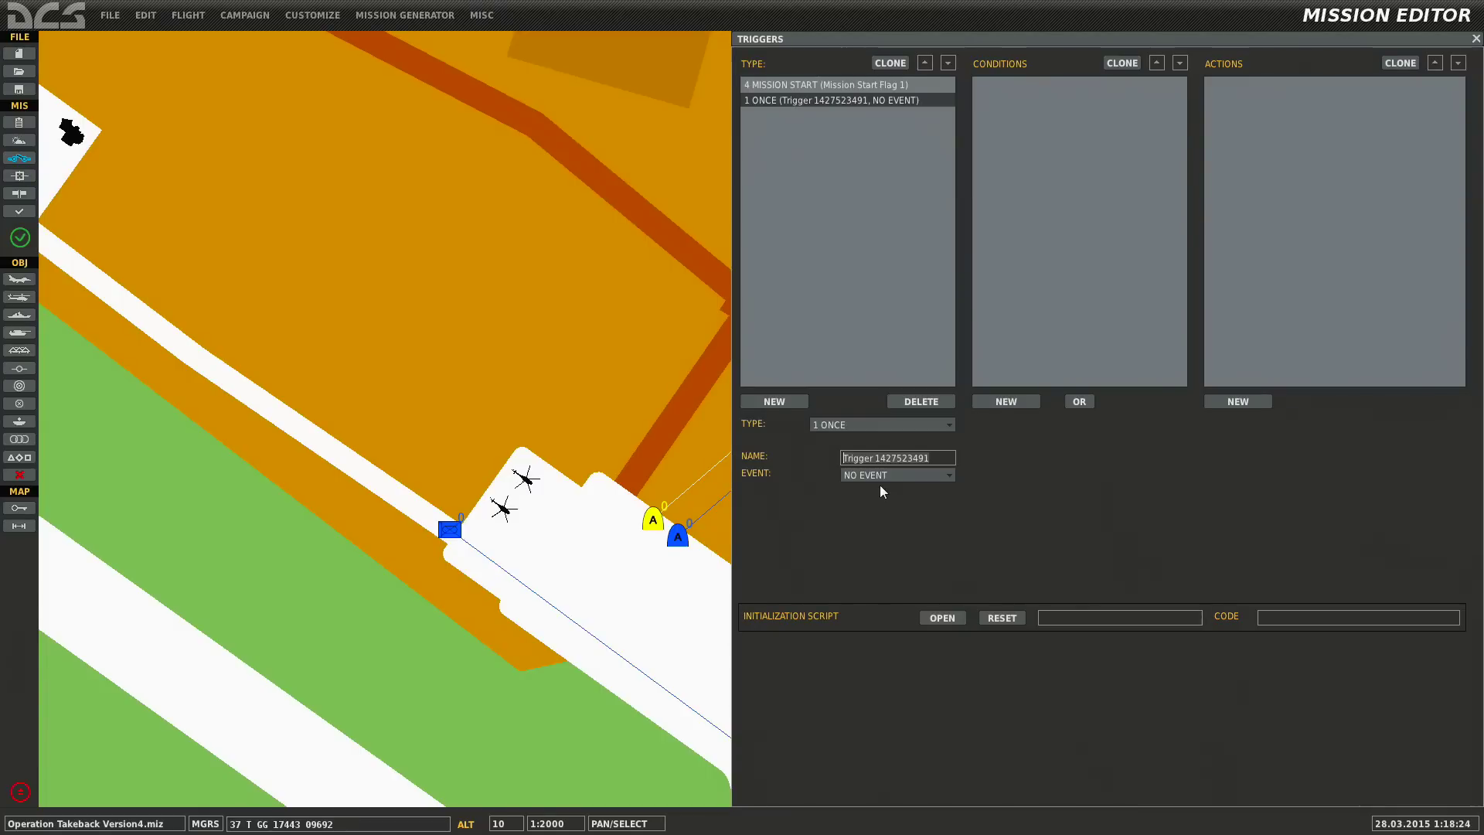
{"action": "key", "text": "ctrl+a"}
{"action": "type", "text": "Mission B"}
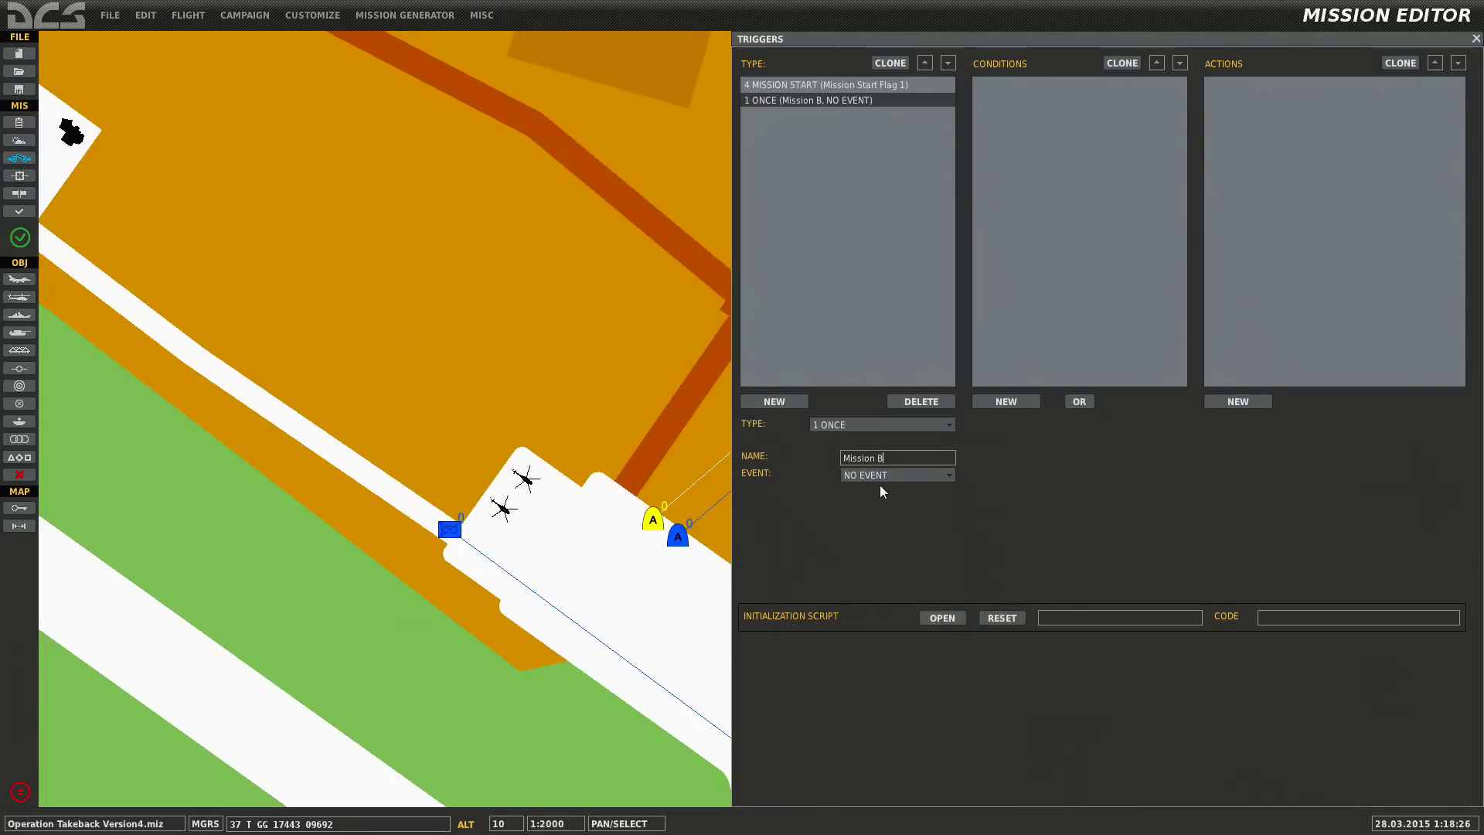
{"action": "type", "text": "rief Intro"}
Add a TIME SINCE FLAG condition to the Mission Brief Intro trigger with flag 1 and 10 seconds
{"action": "left_click", "coordinate": [1024, 402]}
{"action": "left_click", "coordinate": [1092, 425]}
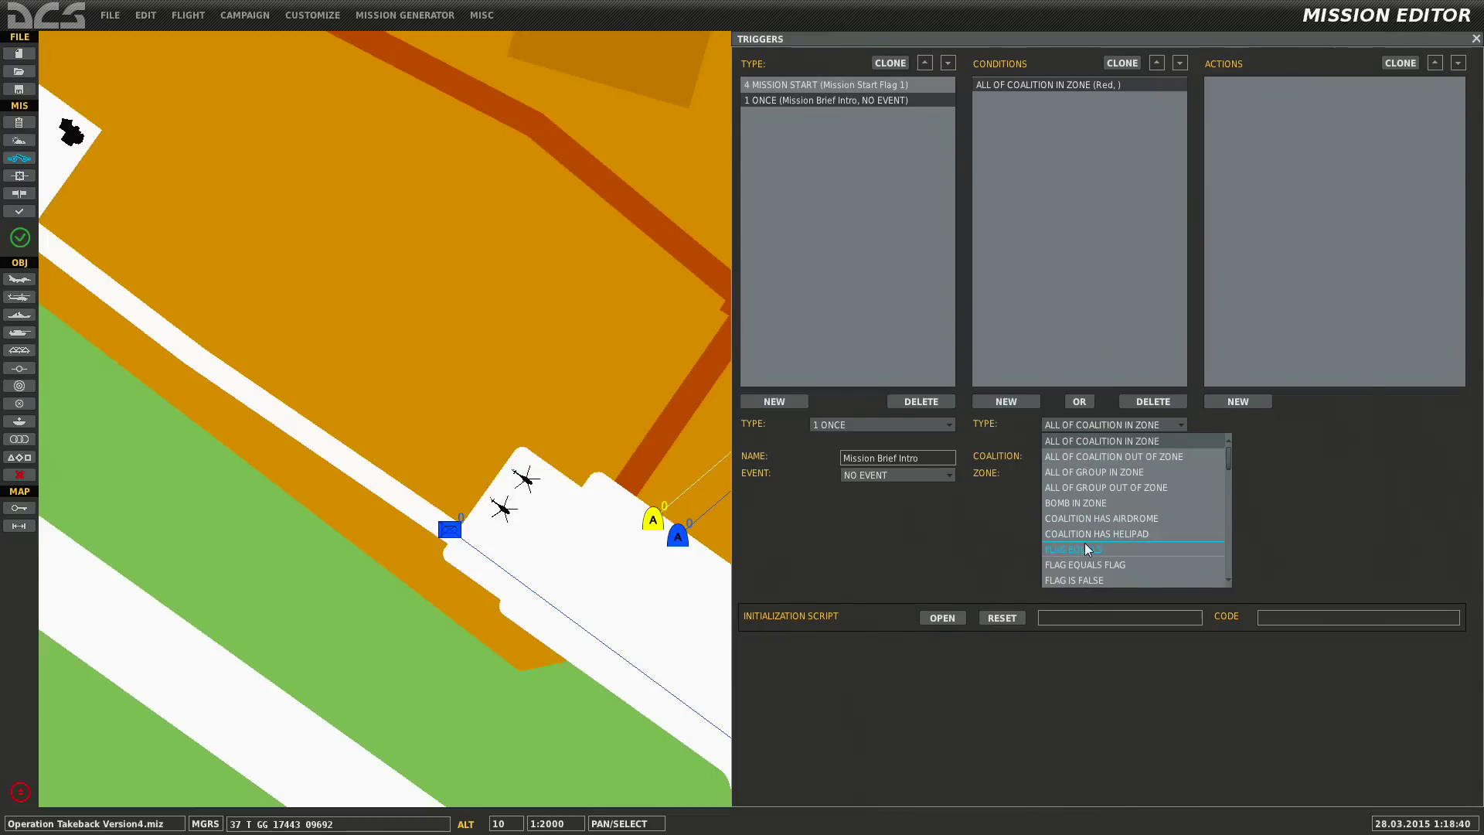
{"action": "scroll", "coordinate": [1084, 542], "scroll_direction": "down", "scroll_amount": 4}
{"action": "scroll", "coordinate": [1083, 545], "scroll_direction": "down", "scroll_amount": 4}
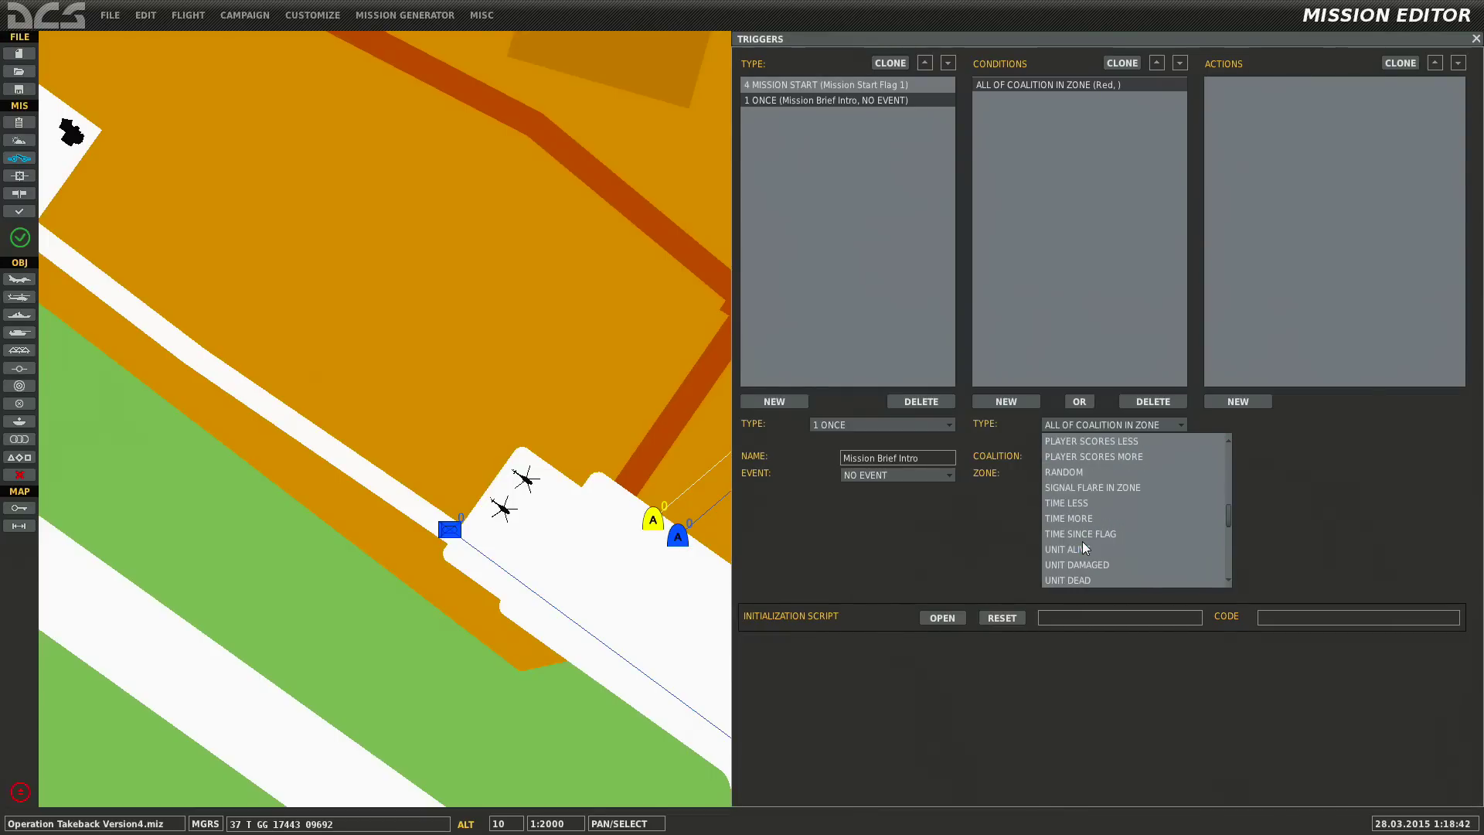
{"action": "left_click", "coordinate": [1081, 534]}
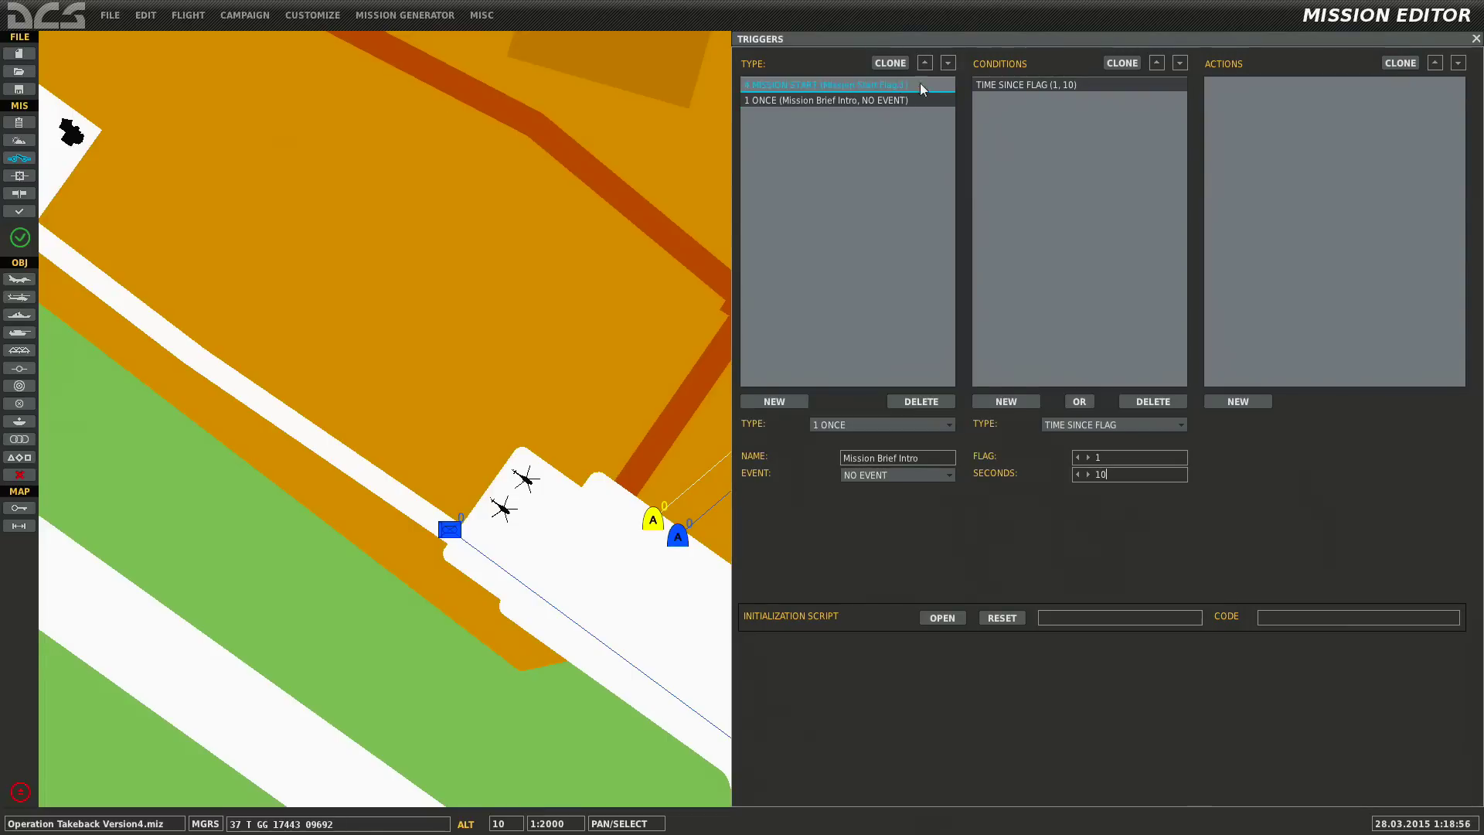
Add a MESSAGE TO ALL action to the Mission Brief Intro trigger and paste the copied WHIPLASH-1 briefing as its text
{"action": "left_click", "coordinate": [1236, 401]}
{"action": "left_click", "coordinate": [1330, 424]}
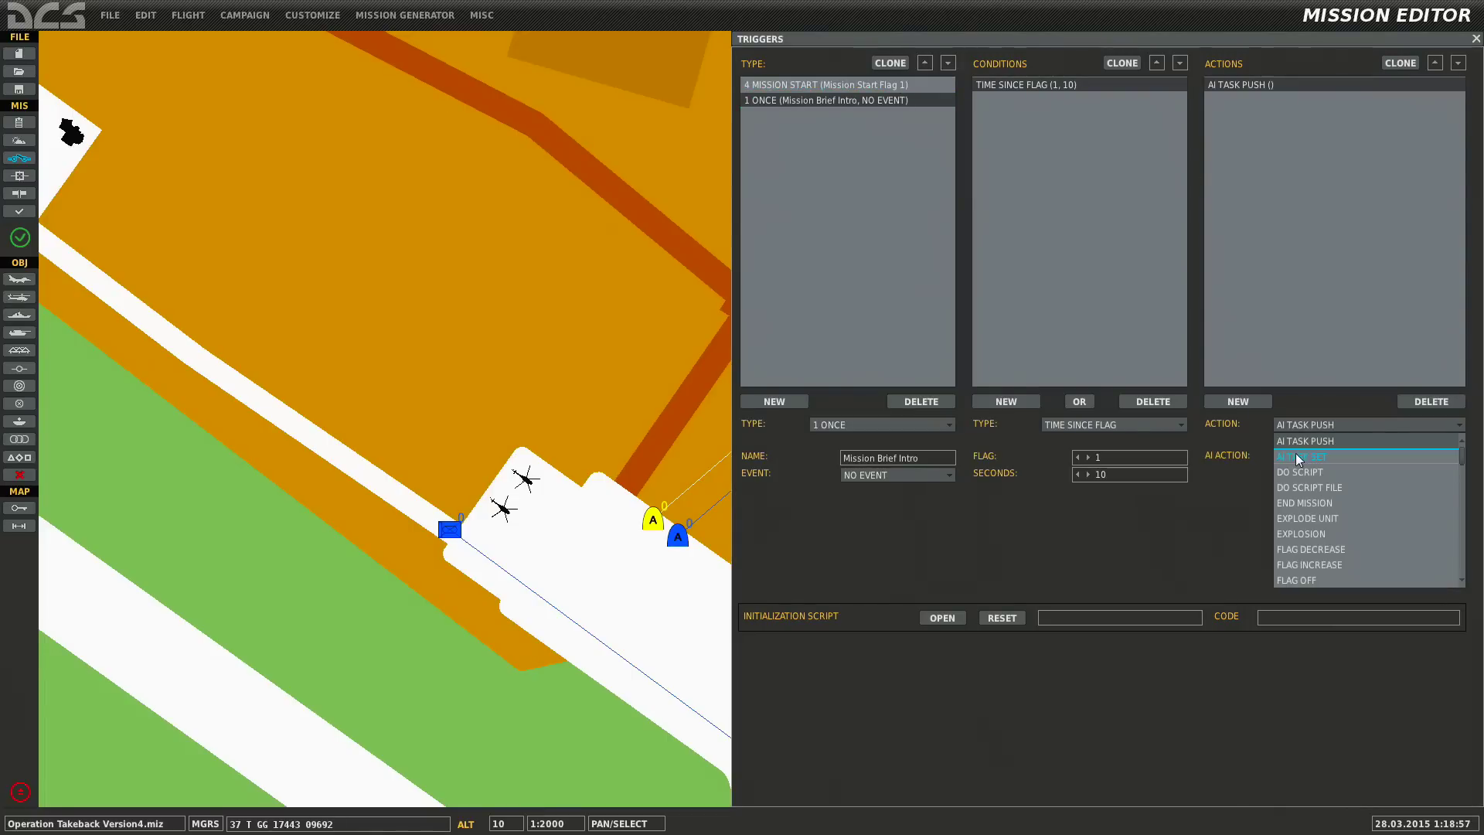
{"action": "scroll", "coordinate": [1325, 484], "scroll_direction": "down", "scroll_amount": 6}
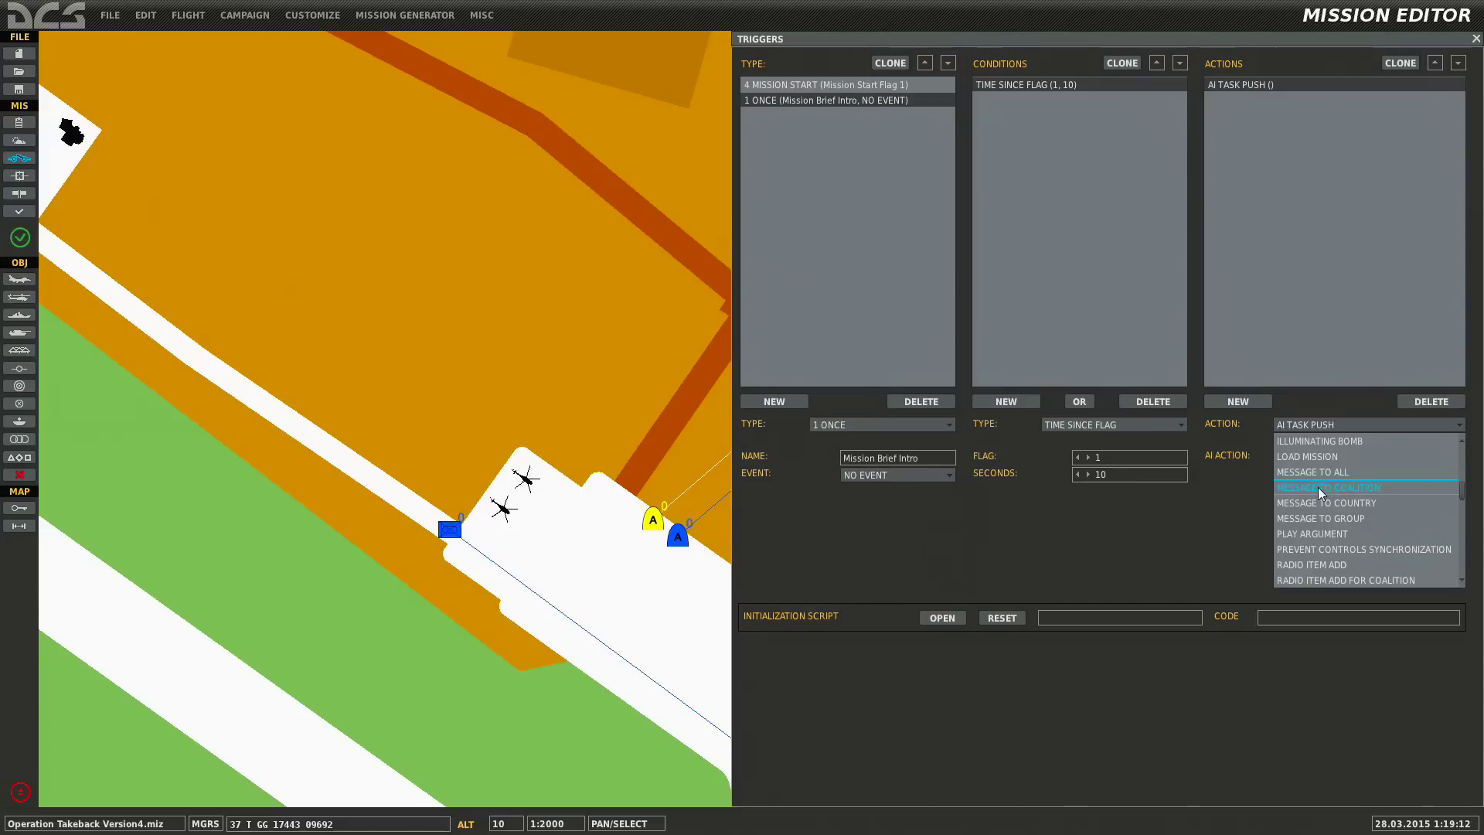
{"action": "left_click", "coordinate": [1317, 475]}
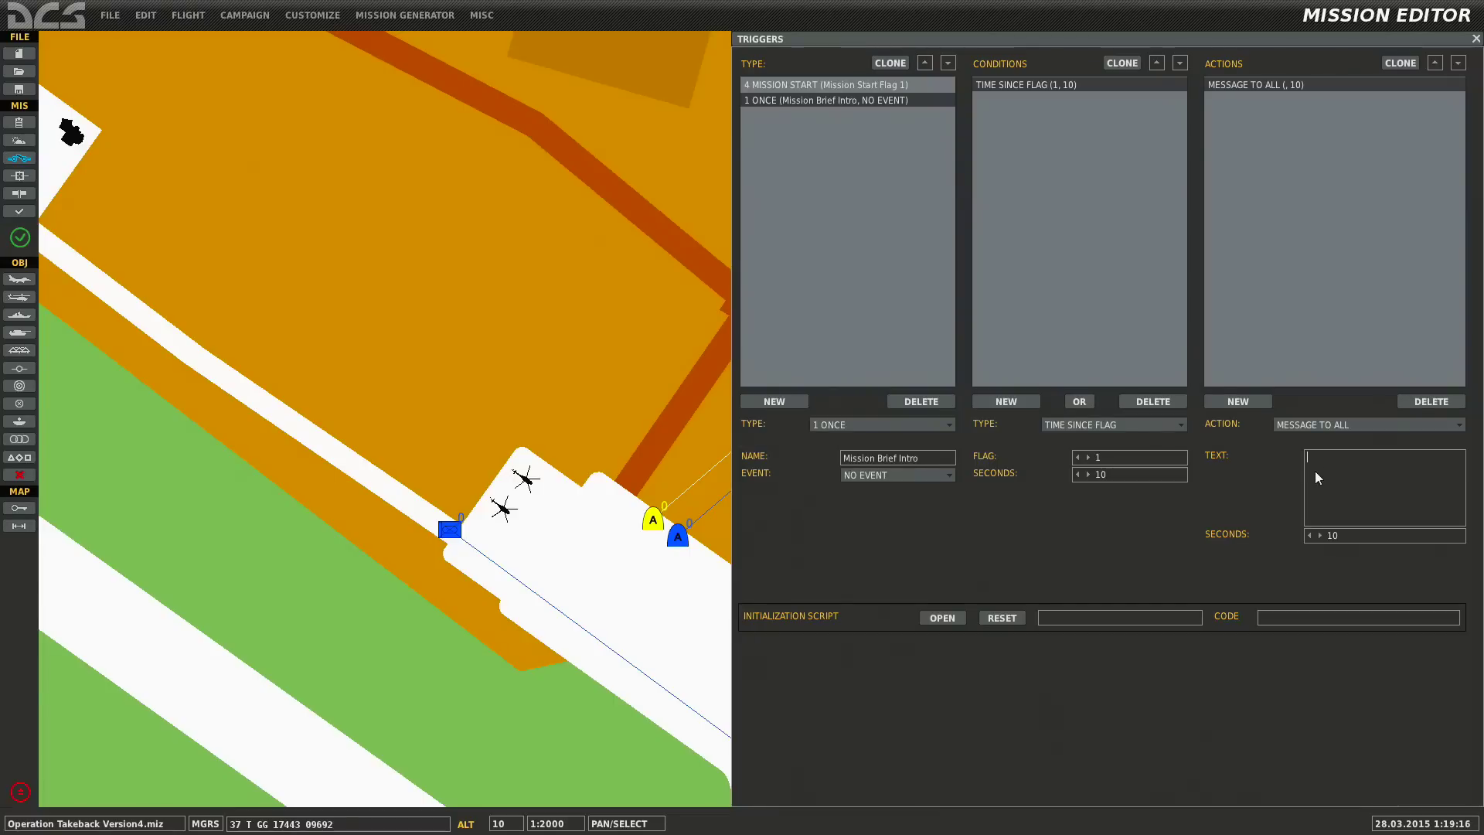
{"action": "key", "text": "ctrl+v"}
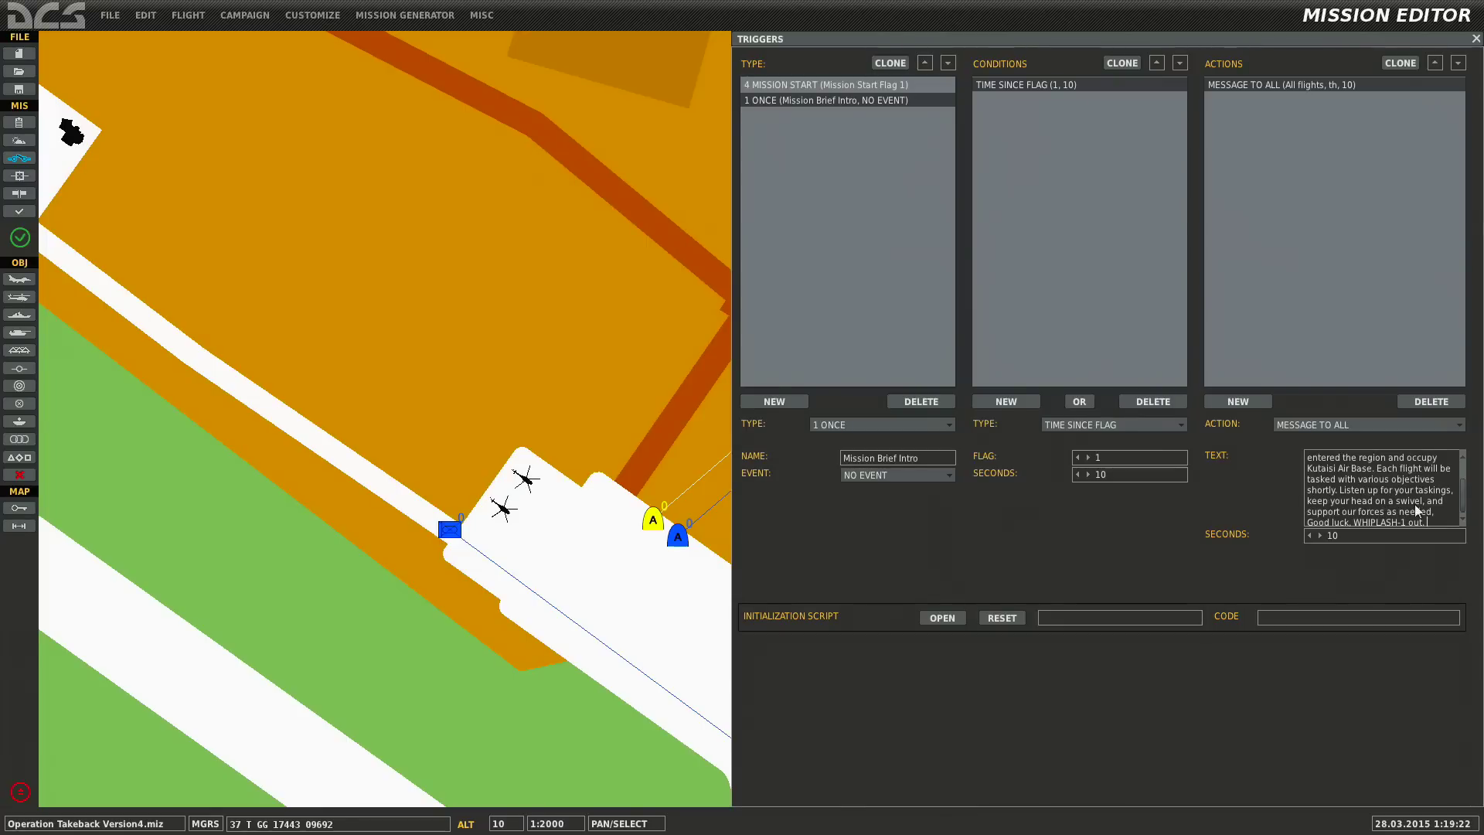
{"action": "scroll", "coordinate": [1379, 499], "scroll_direction": "down", "scroll_amount": 2}
{"action": "scroll", "coordinate": [1369, 491], "scroll_direction": "up", "scroll_amount": 3}
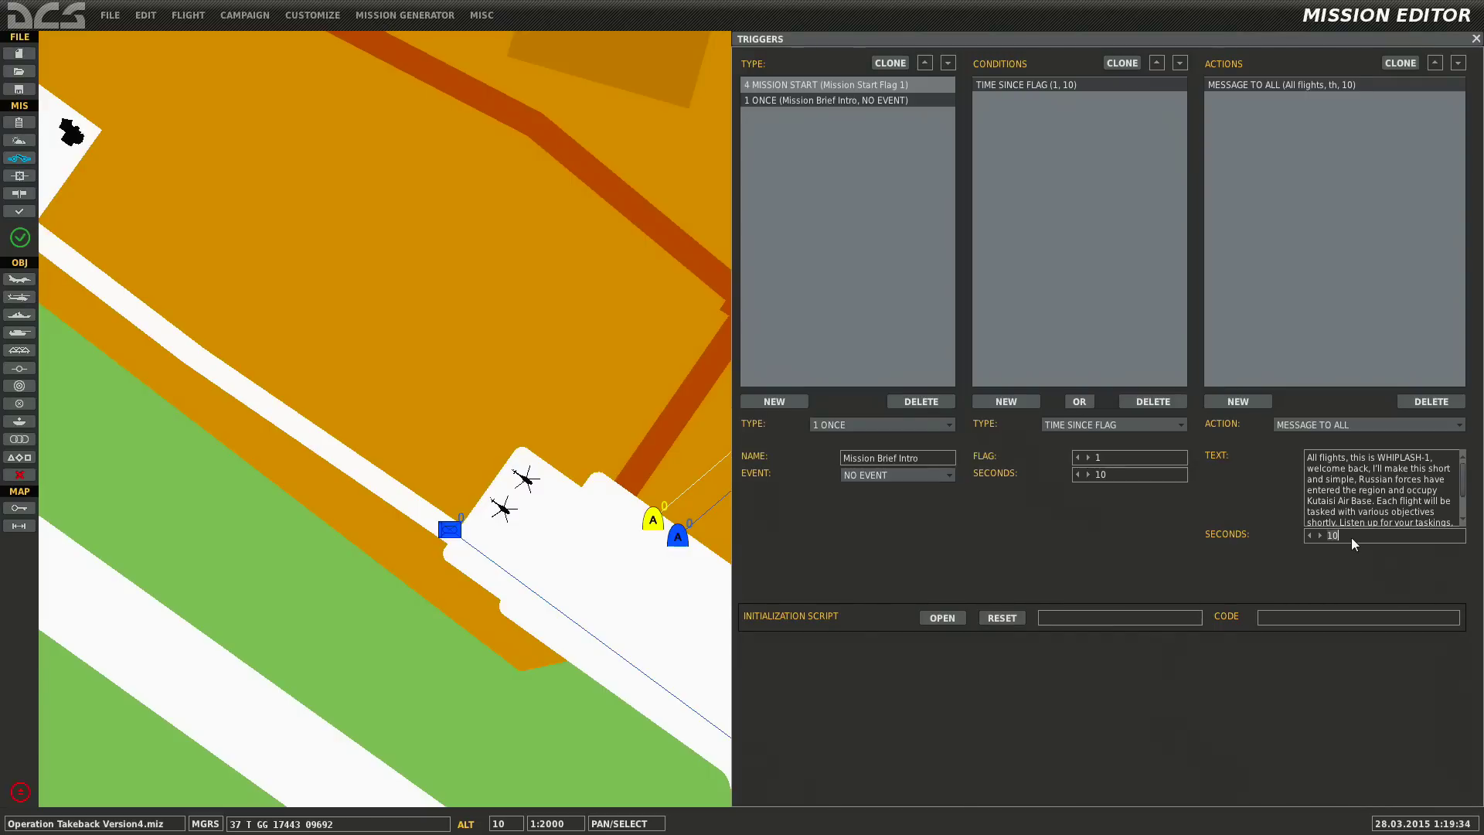
Set the display duration of the briefing message to 20 seconds
{"action": "key", "text": "BackSpace"}
{"action": "key", "text": "BackSpace"}
{"action": "type", "text": "20"}
{"action": "left_click", "coordinate": [1326, 267]}
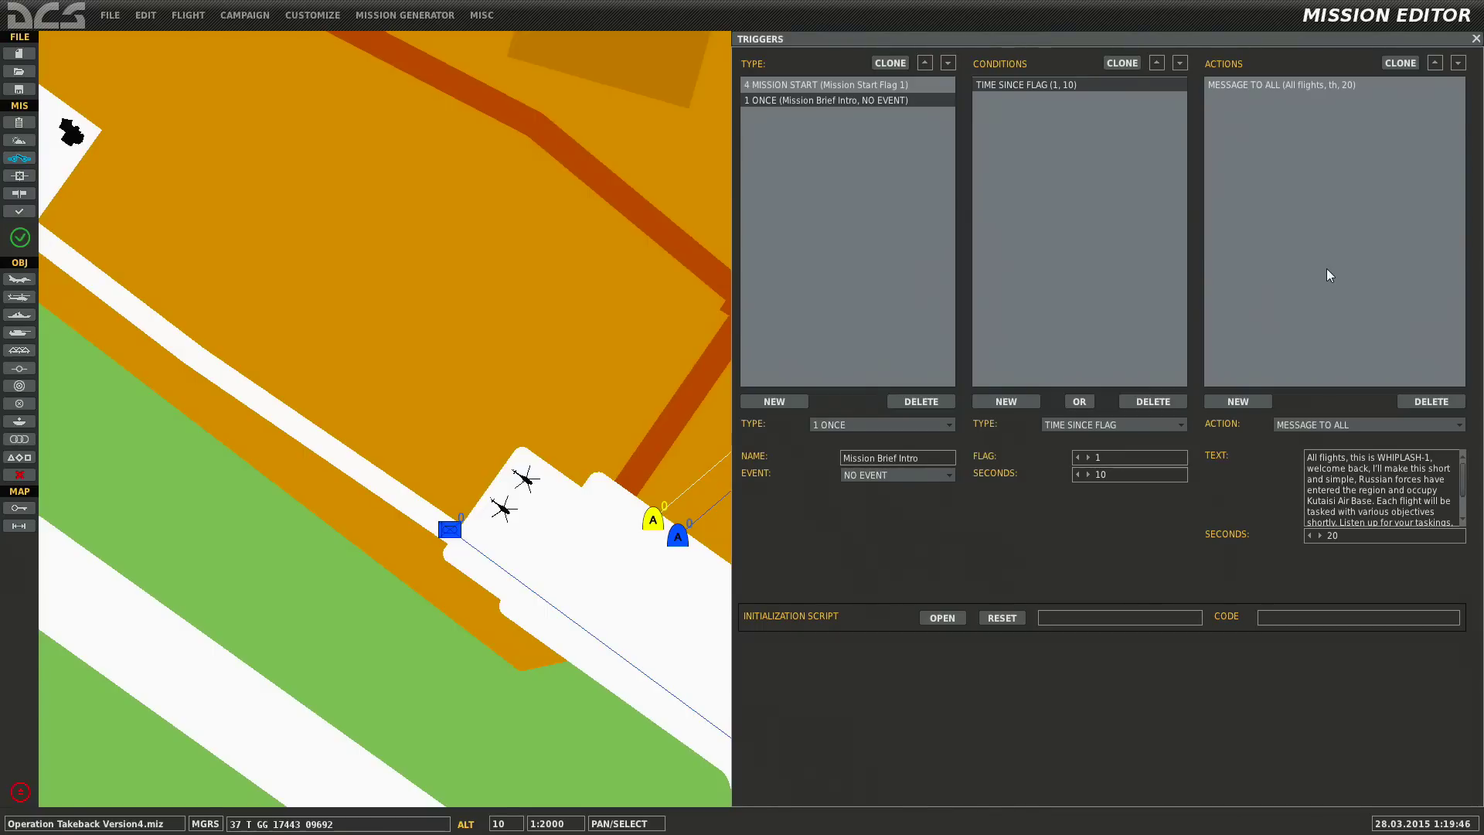
Add a SOUND TO ALL action to the Mission Brief Intro trigger and open its sound file selection
{"action": "left_click", "coordinate": [1249, 401]}
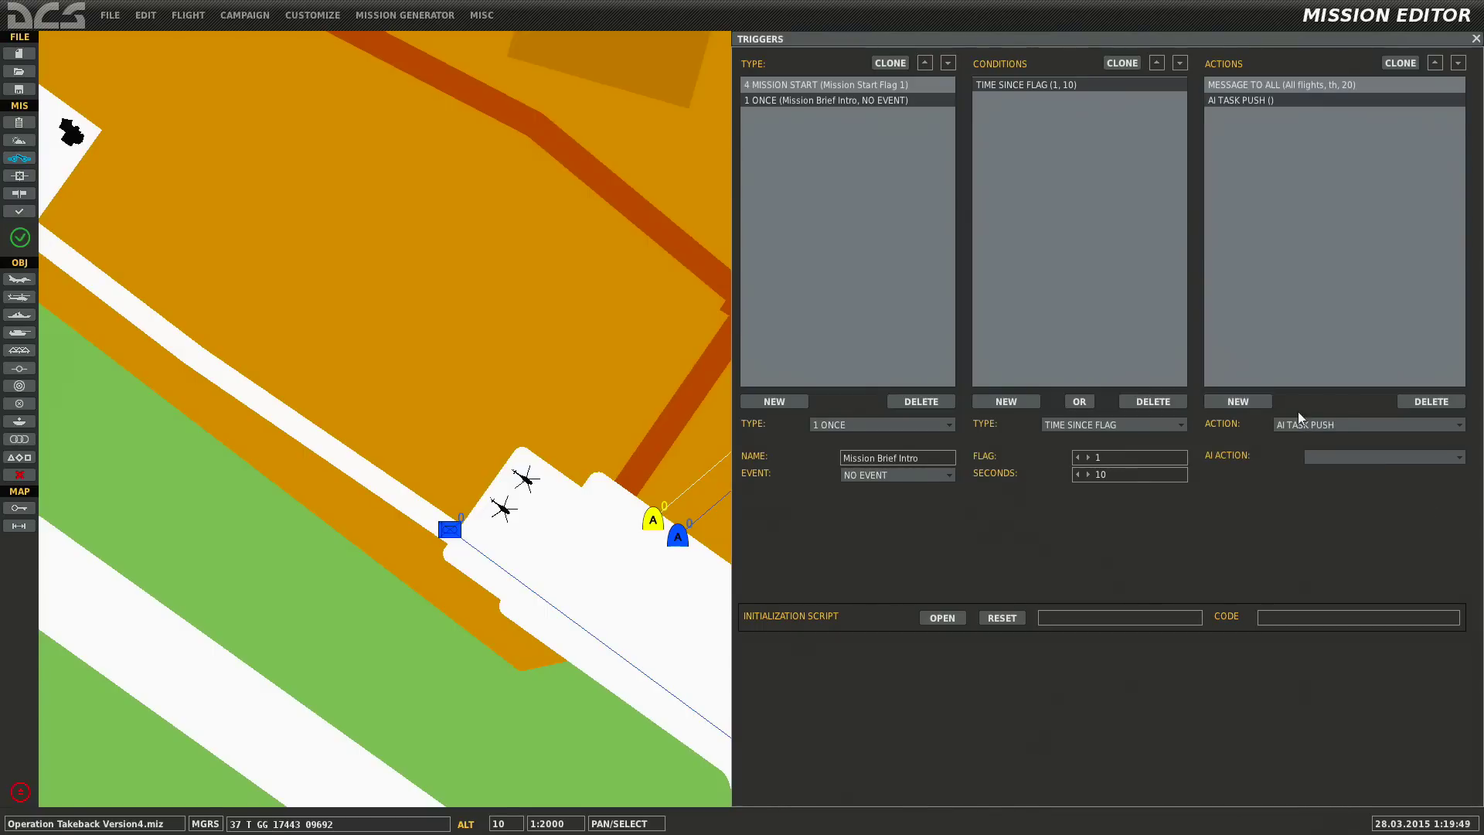
{"action": "left_click", "coordinate": [1340, 425]}
{"action": "scroll", "coordinate": [1332, 487], "scroll_direction": "down", "scroll_amount": 5}
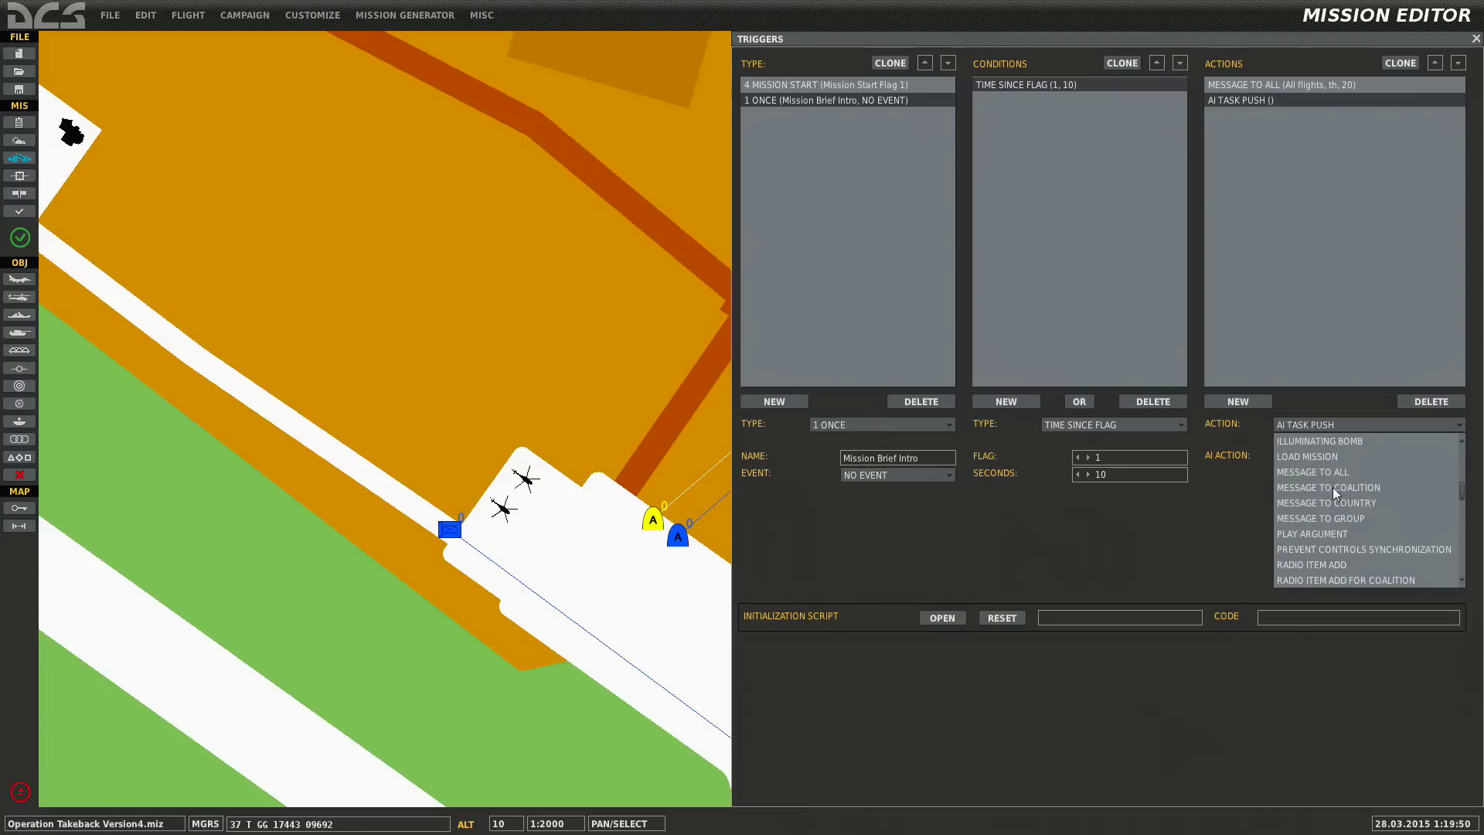
{"action": "scroll", "coordinate": [1332, 485], "scroll_direction": "down", "scroll_amount": 4}
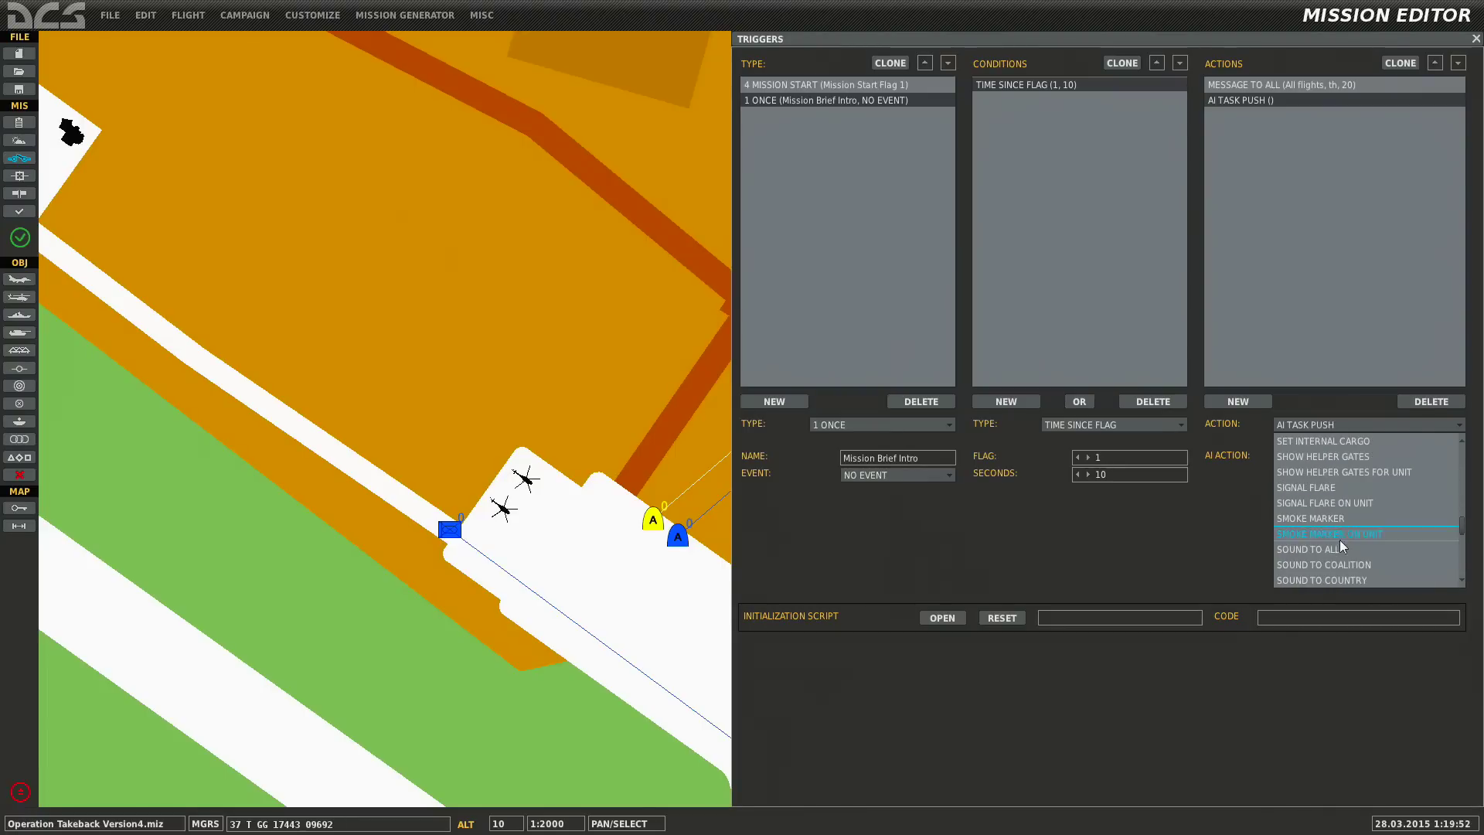
{"action": "scroll", "coordinate": [1338, 549], "scroll_direction": "down", "scroll_amount": 3}
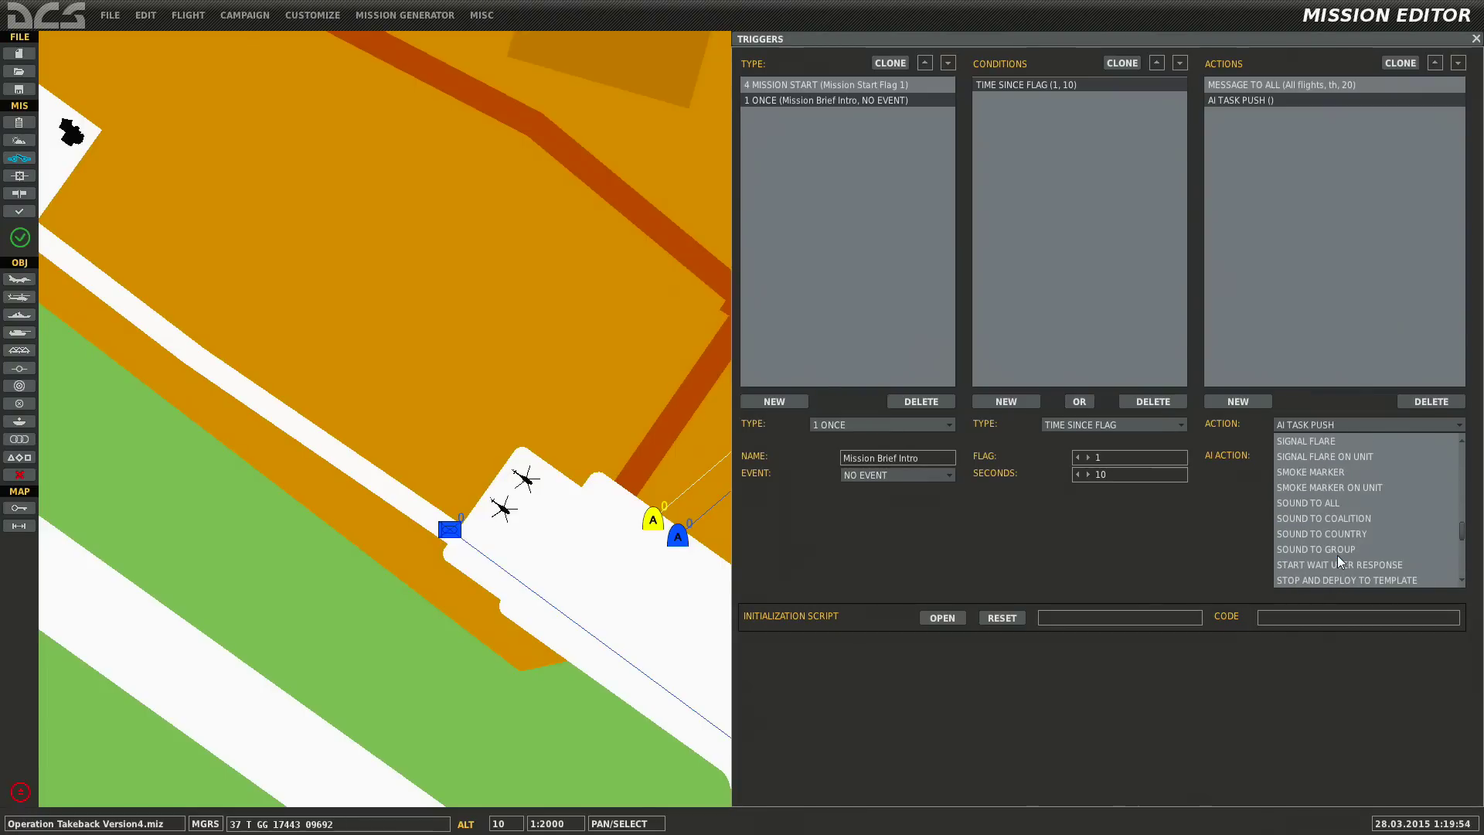
{"action": "left_click", "coordinate": [1327, 502]}
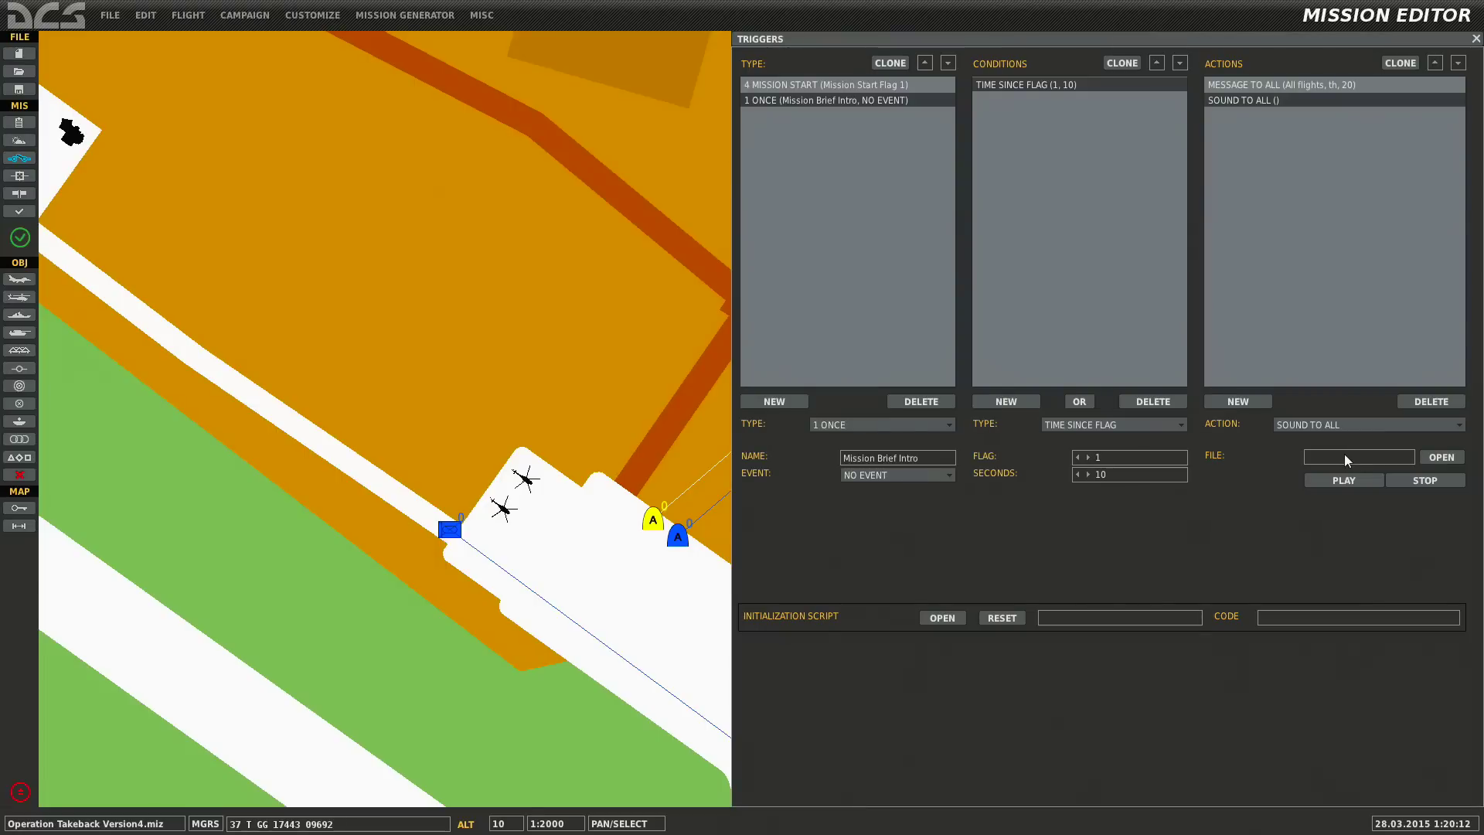
{"action": "left_click", "coordinate": [1442, 457]}
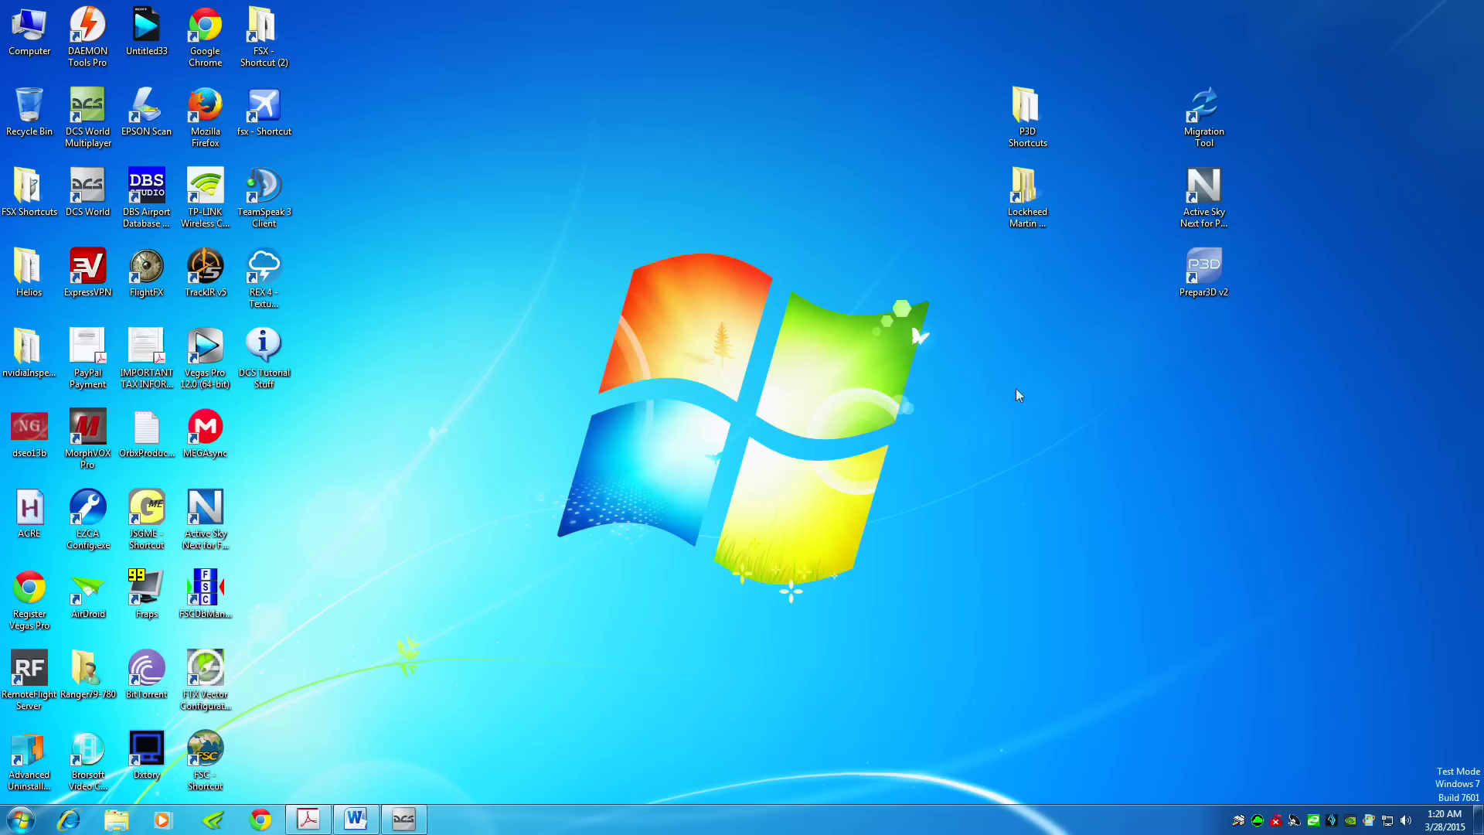
Find the Operation Pilot Search v2 1.2.7.miz mission on the 2TB Drive (N:) and paste a copy onto the desktop
{"action": "key", "text": "super"}
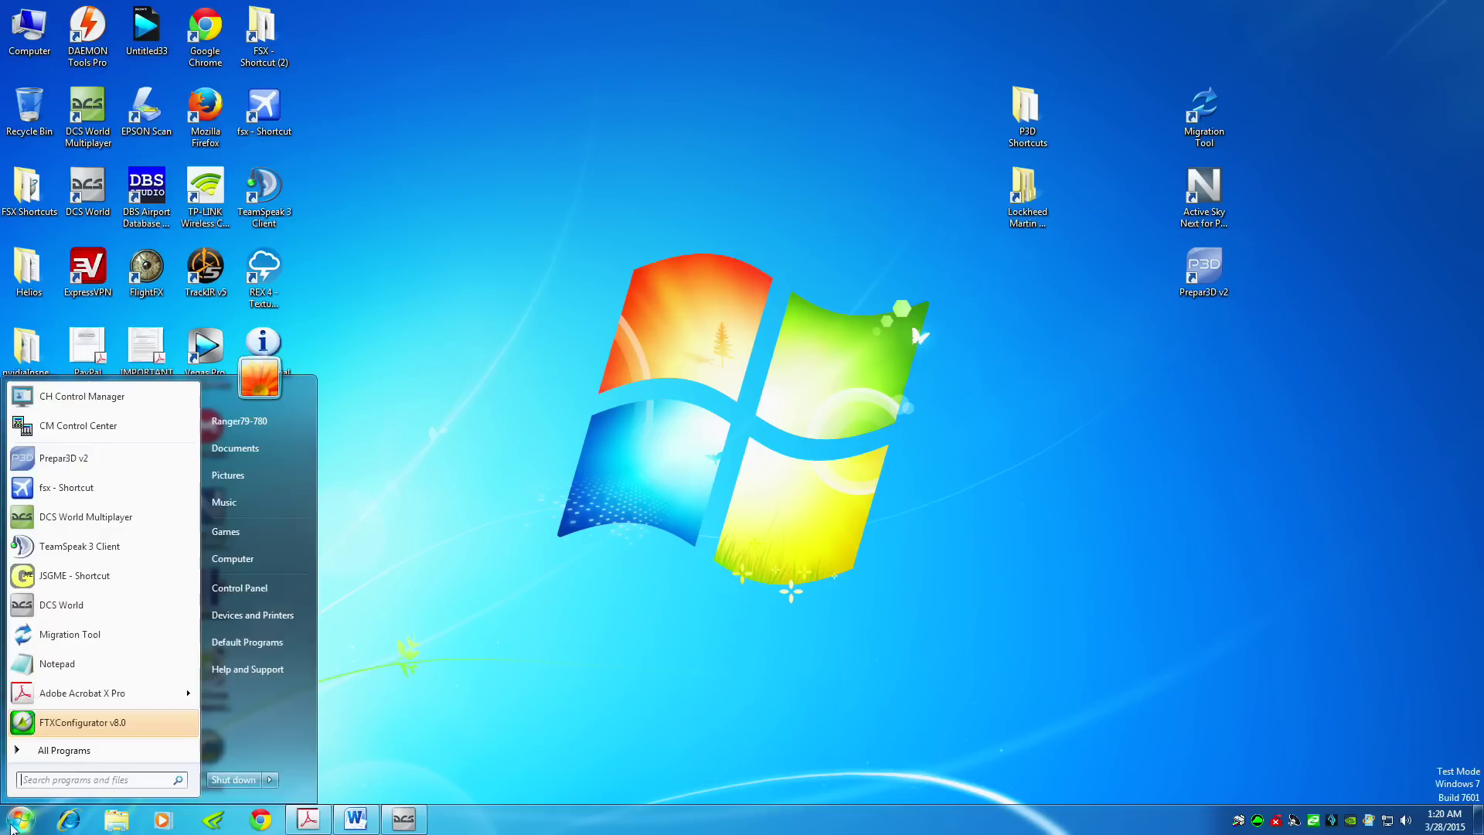
{"action": "left_click", "coordinate": [216, 568]}
{"action": "left_click_drag", "start_coordinate": [741, 40], "coordinate": [1483, 47]}
{"action": "left_click", "coordinate": [1382, 472]}
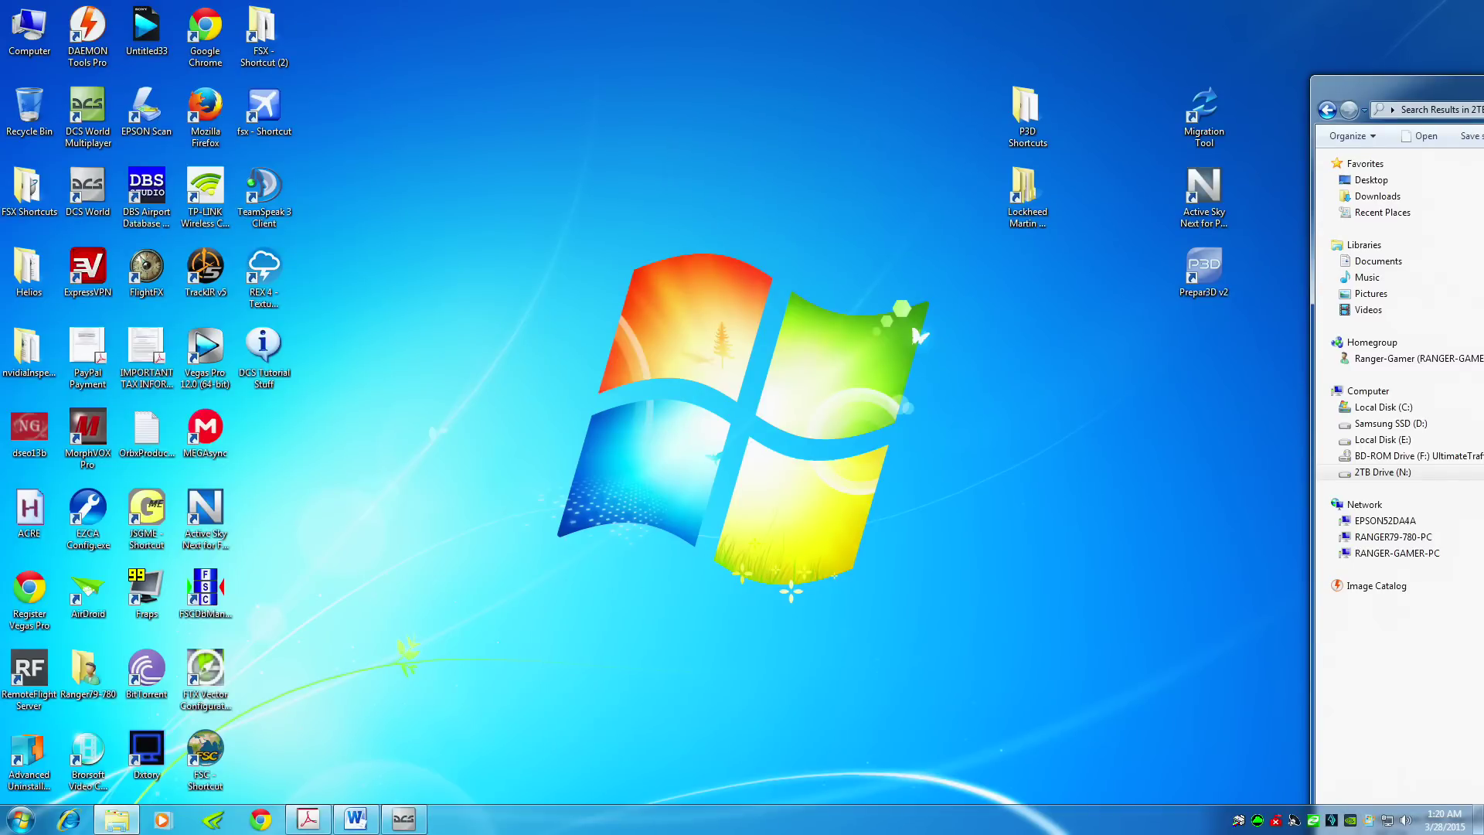
{"action": "right_click", "coordinate": [423, 302]}
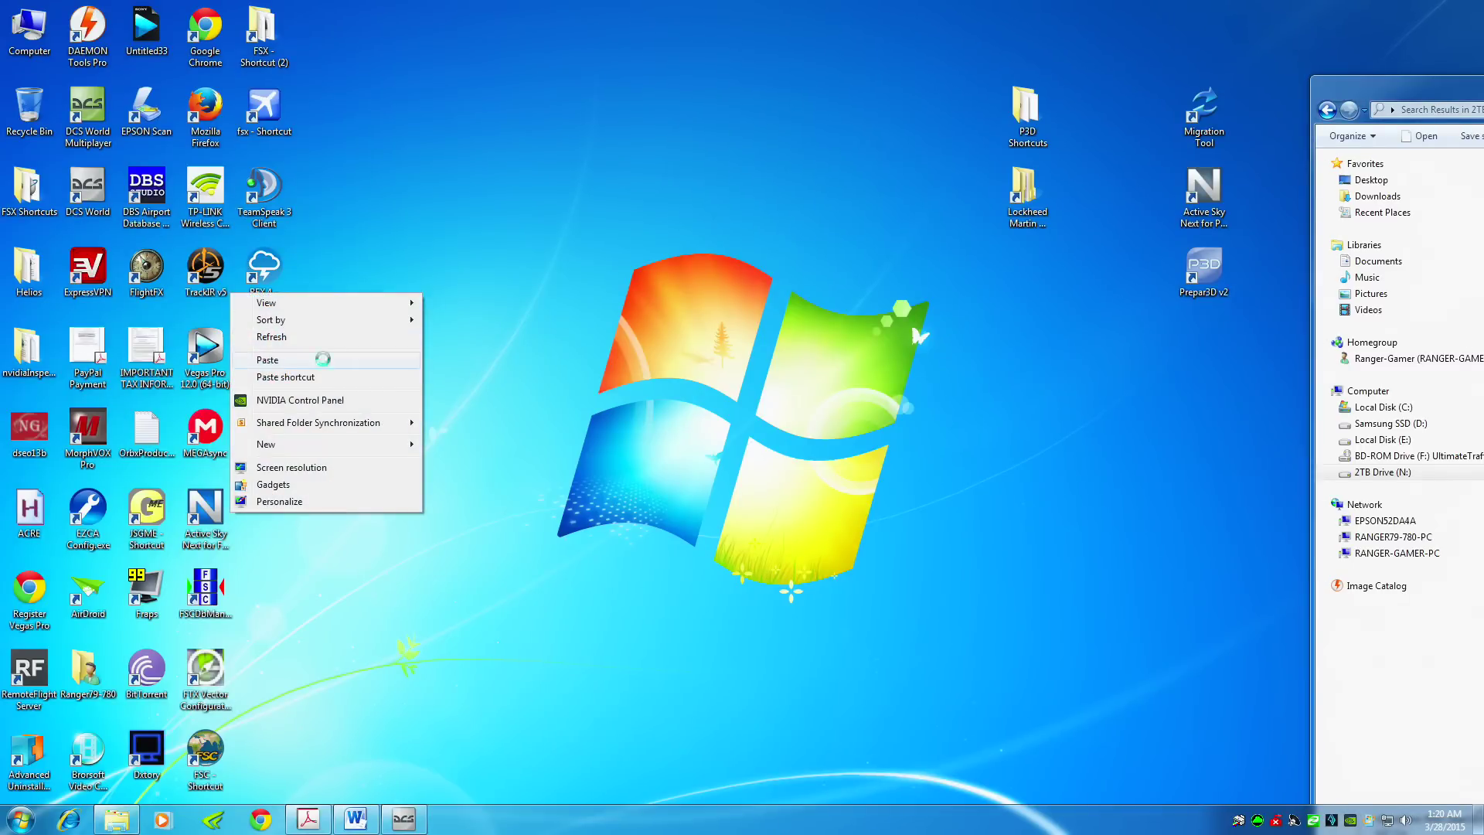
{"action": "left_click", "coordinate": [414, 358]}
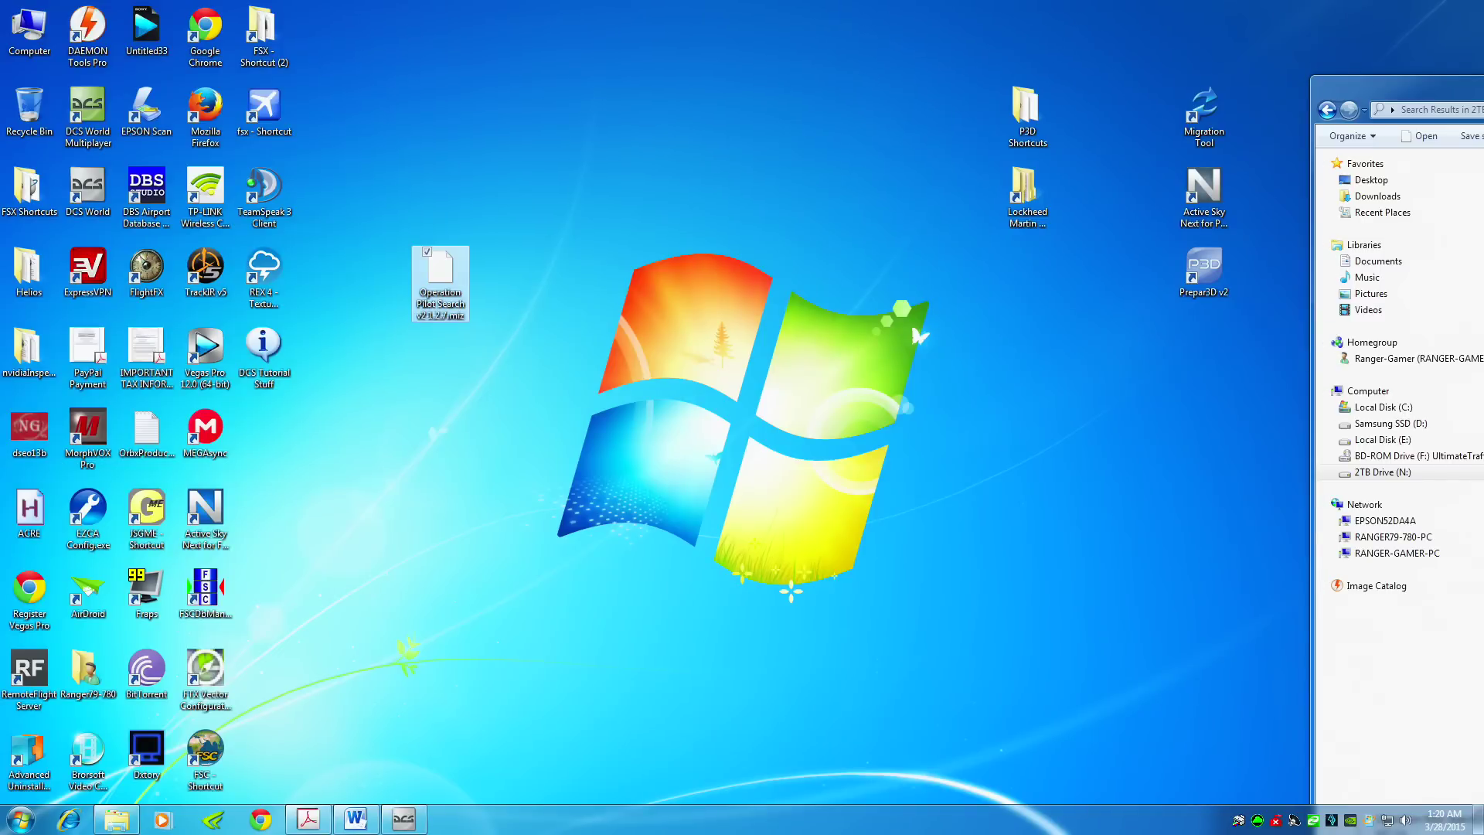
Try to open the Operation Pilot Search v2 1.2.7.miz file from the desktop
{"action": "right_click", "coordinate": [446, 316]}
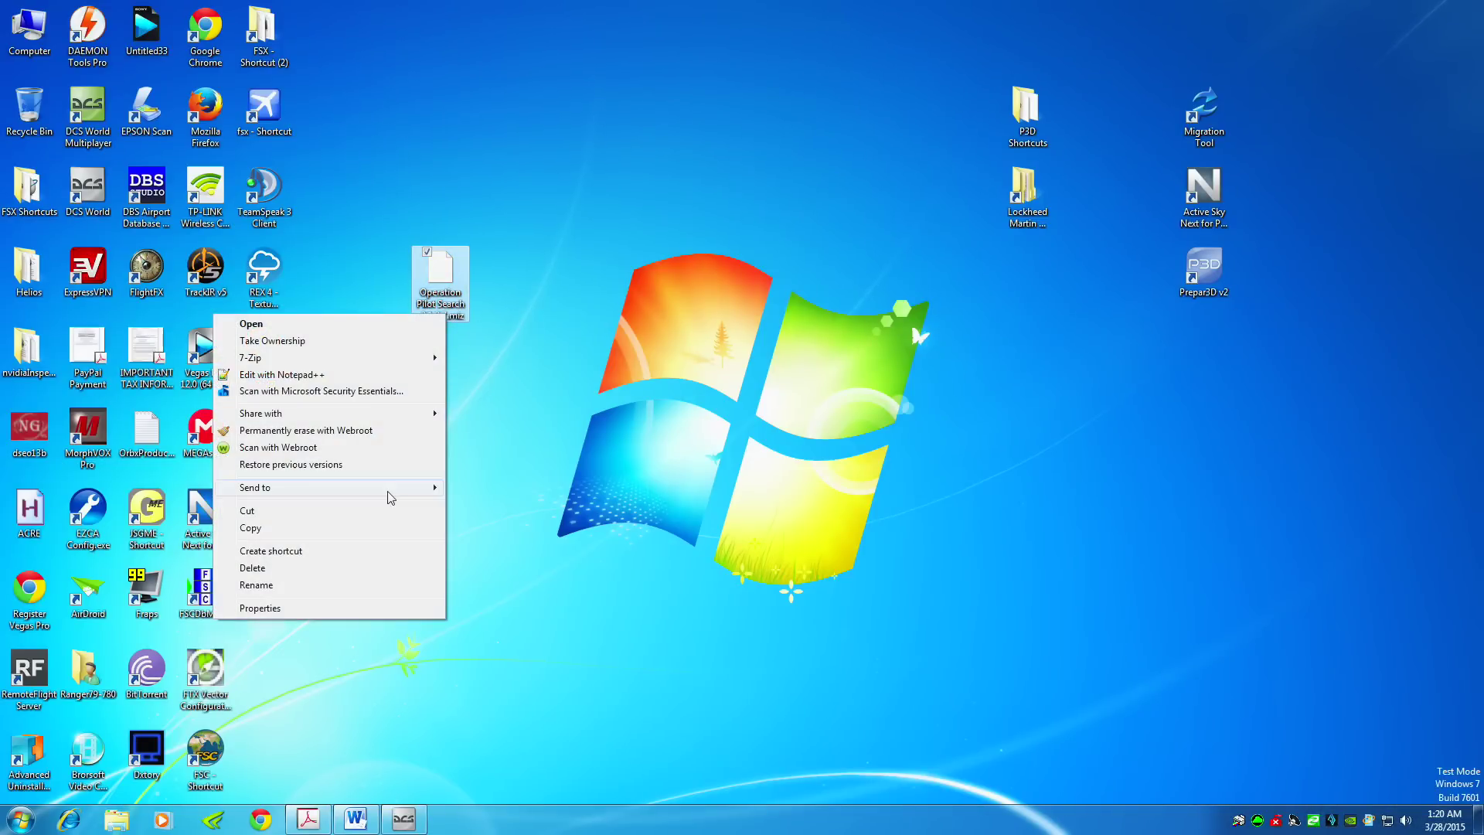
{"action": "left_click", "coordinate": [500, 289]}
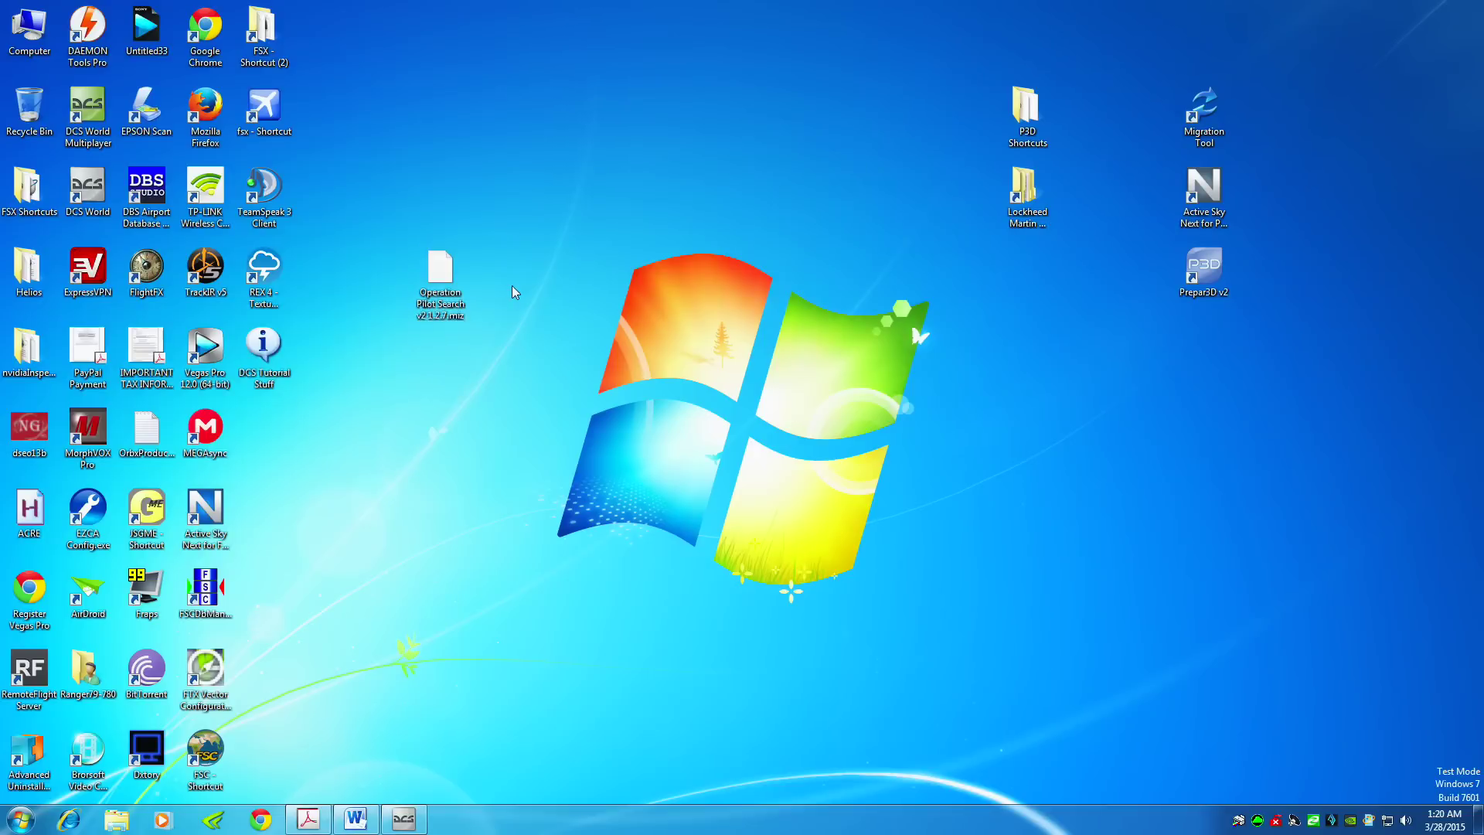
{"action": "double_click", "coordinate": [445, 278]}
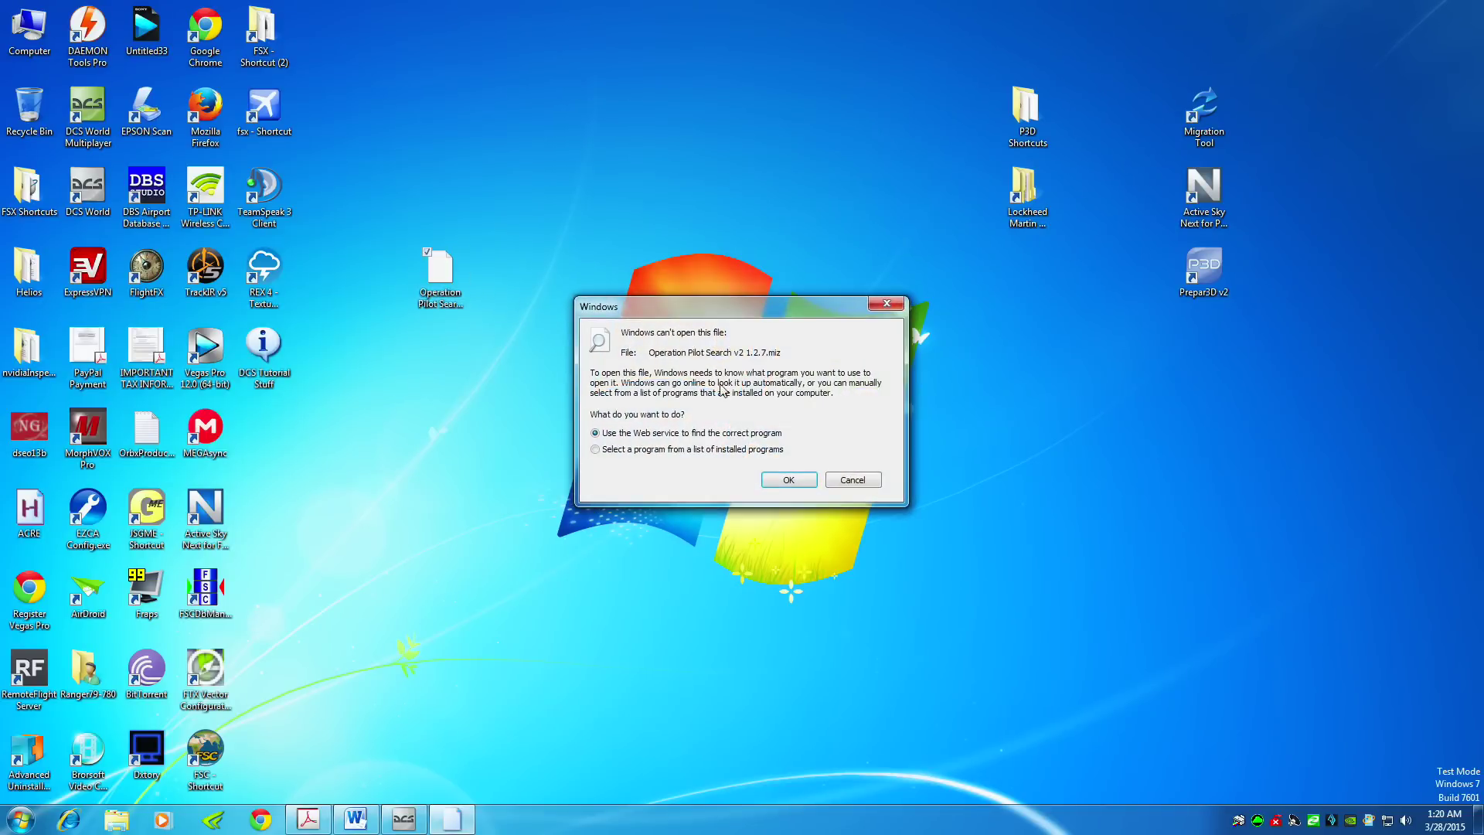
{"action": "key", "text": "Escape"}
Change the extension of the Operation Pilot Search v2 1.2.7 mission file on the desktop to .zip
{"action": "left_click", "coordinate": [438, 290]}
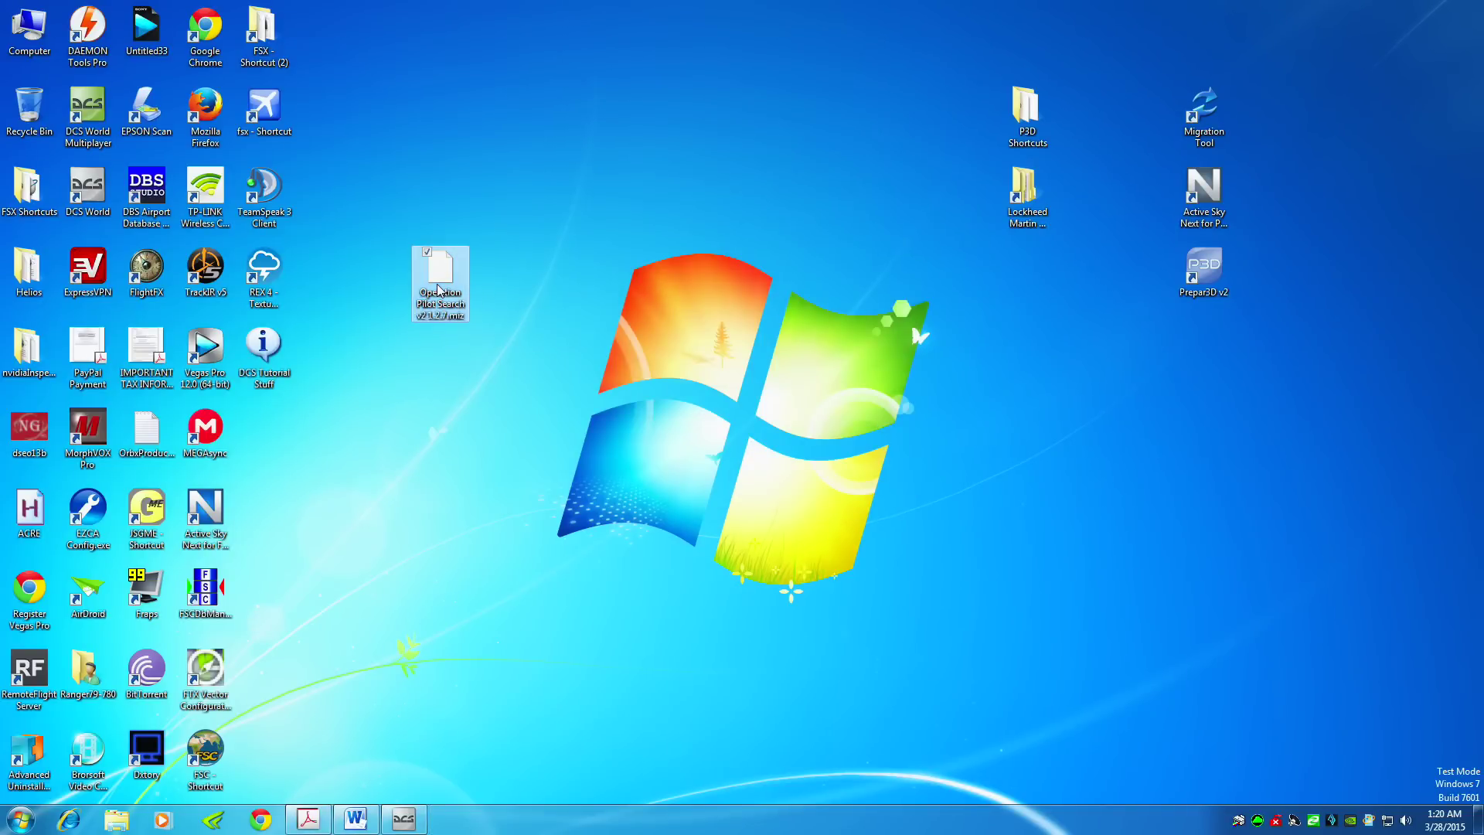
{"action": "right_click", "coordinate": [438, 290]}
{"action": "left_click", "coordinate": [349, 552]}
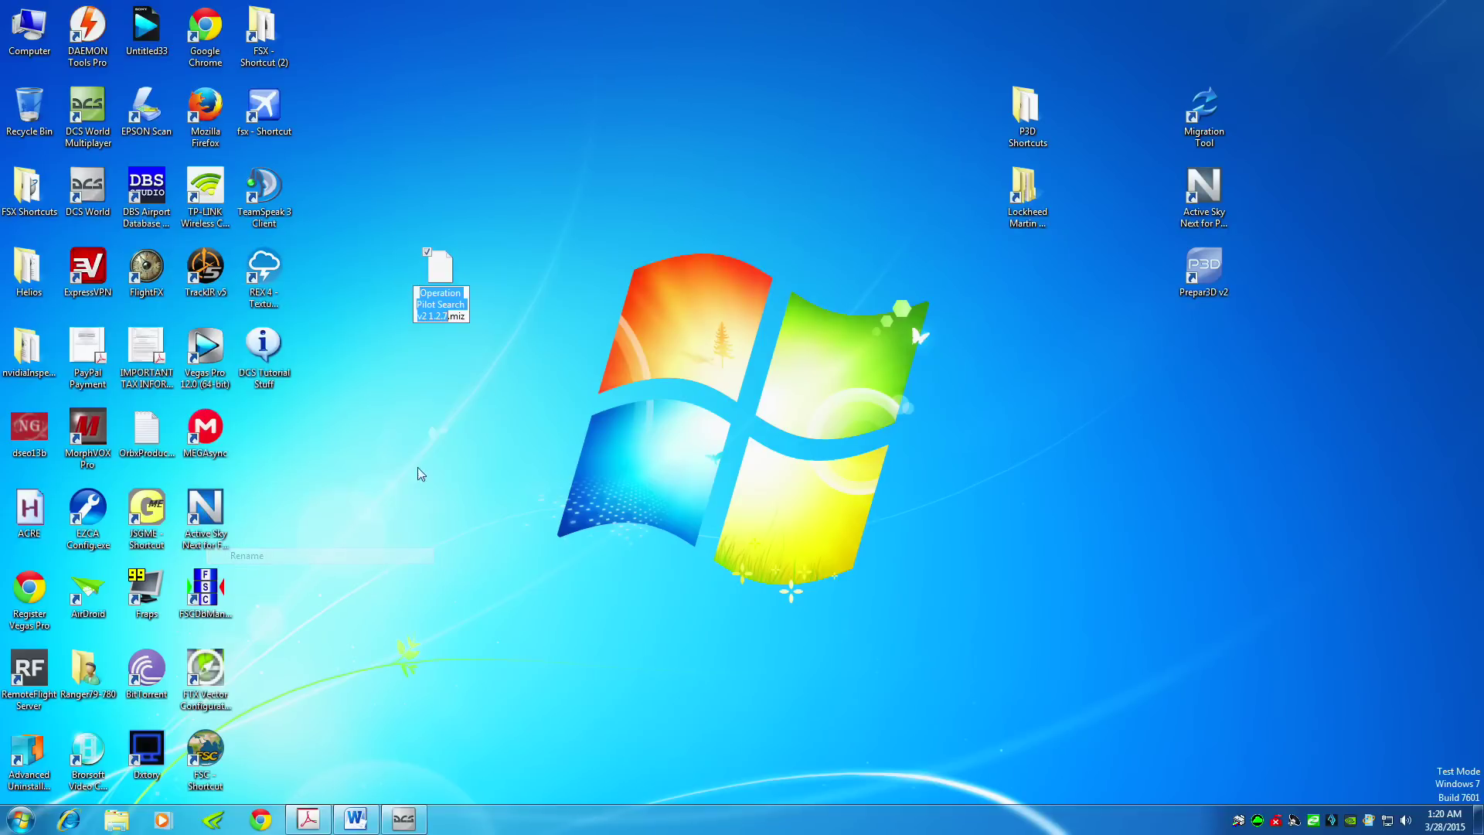
{"action": "left_click", "coordinate": [466, 316]}
{"action": "type", "text": "z"}
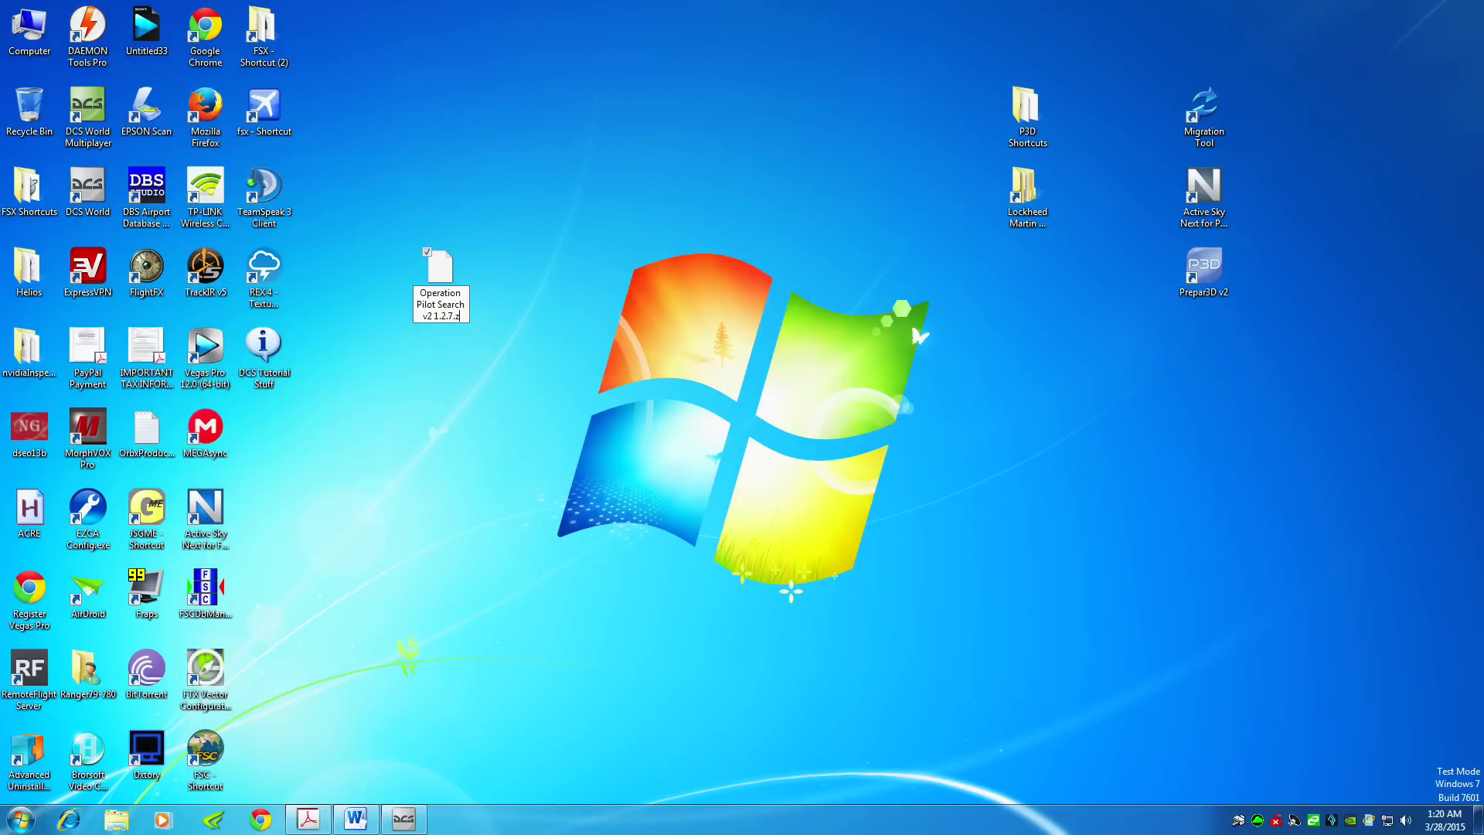
{"action": "type", "text": "ip"}
{"action": "key", "text": "Return"}
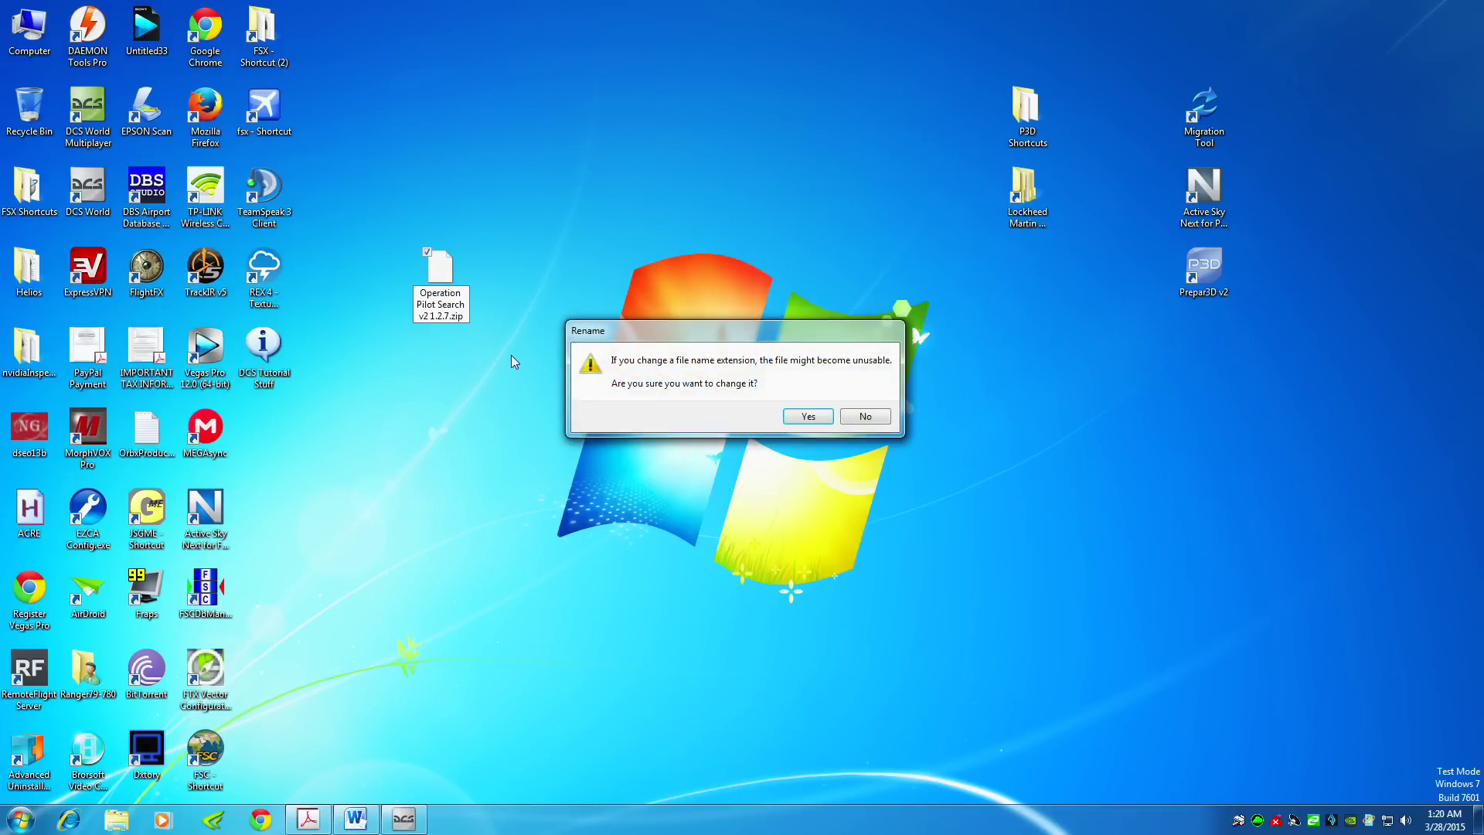
{"action": "left_click", "coordinate": [818, 418]}
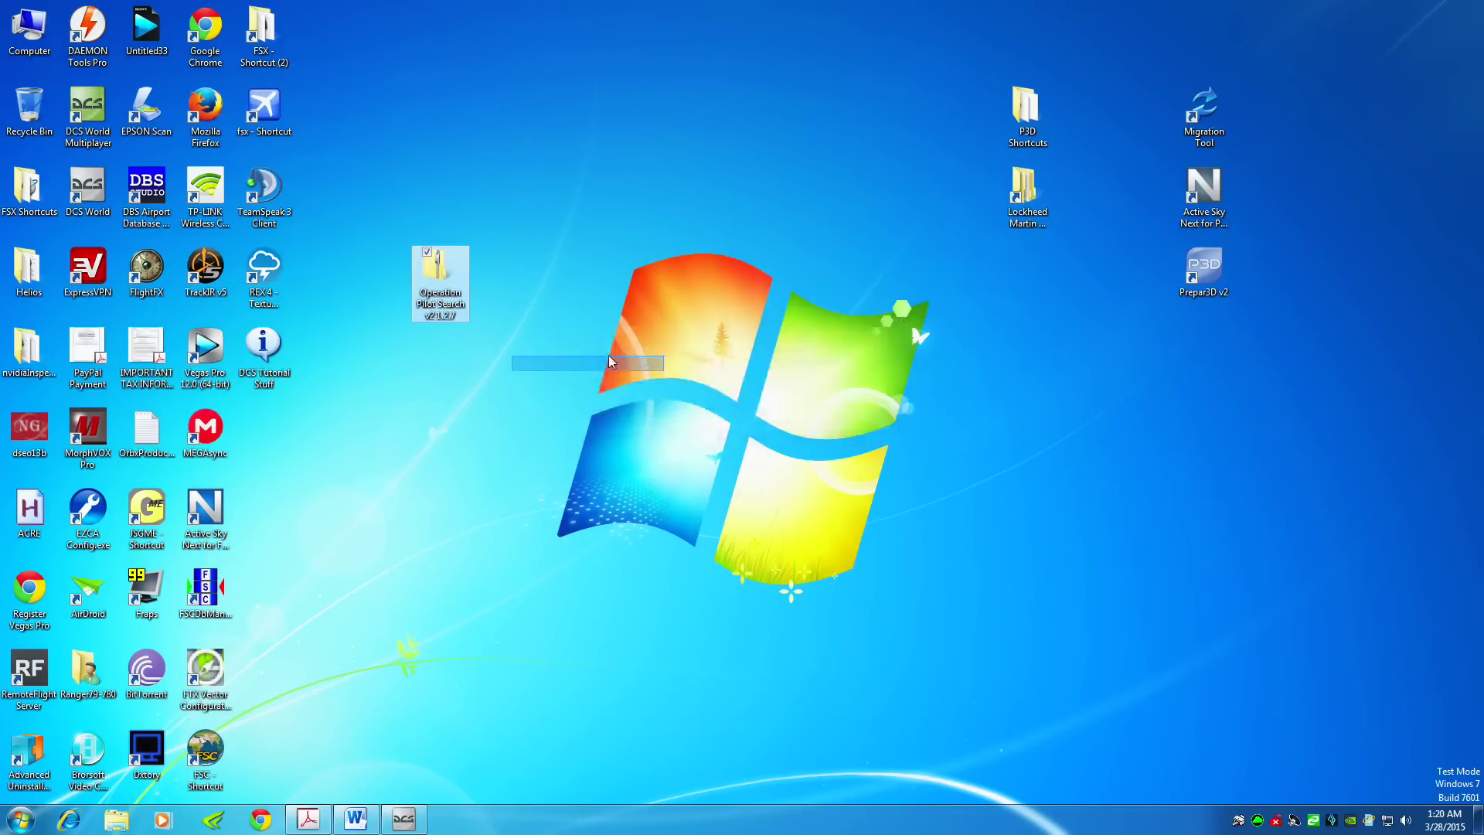
Extract the Operation Pilot Search v2 1.2.7 archive to a folder on the desktop and bring its contents into view
{"action": "right_click", "coordinate": [436, 259]}
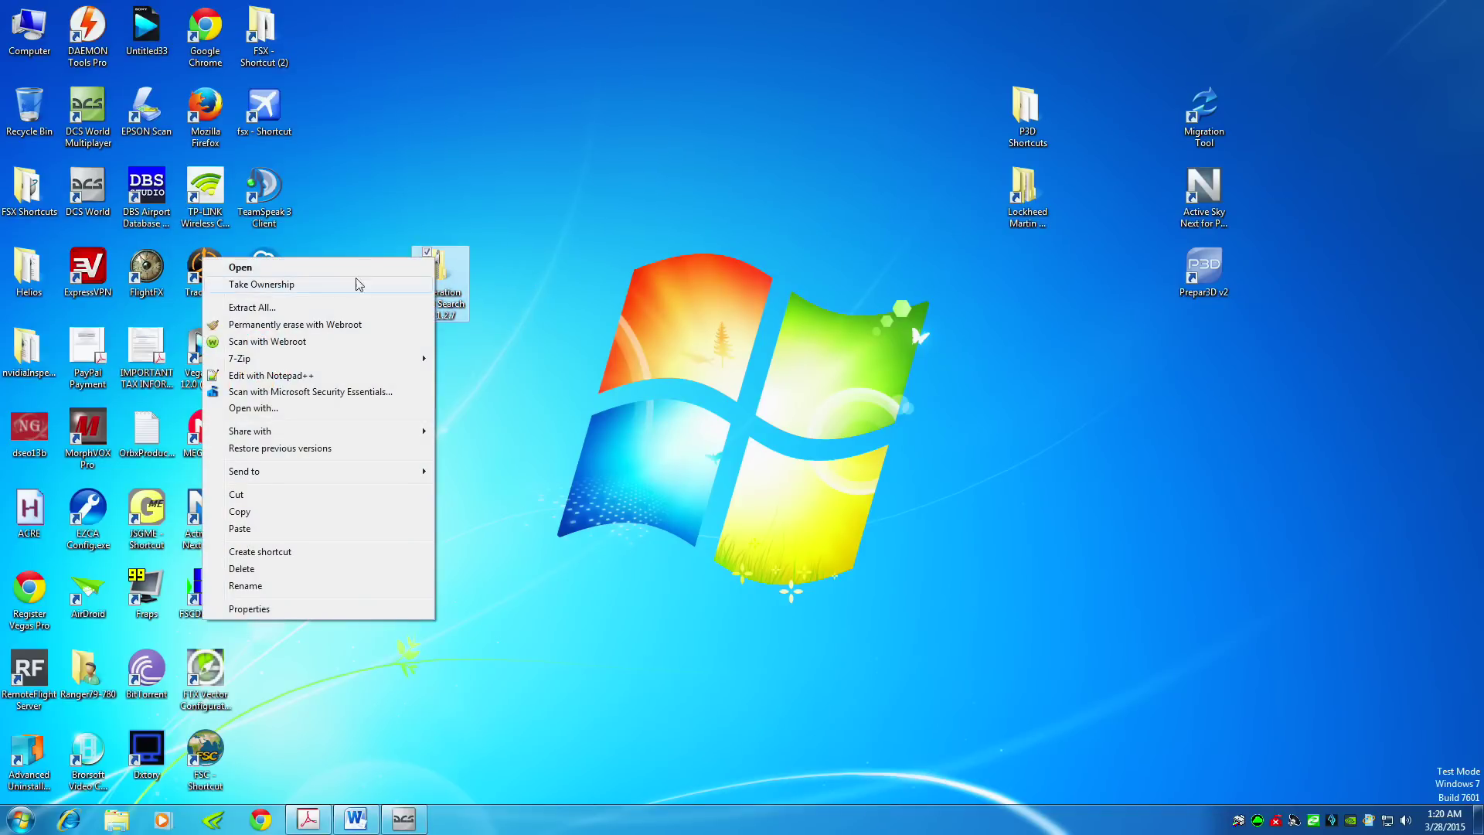
{"action": "left_click", "coordinate": [303, 307]}
{"action": "left_click", "coordinate": [889, 562]}
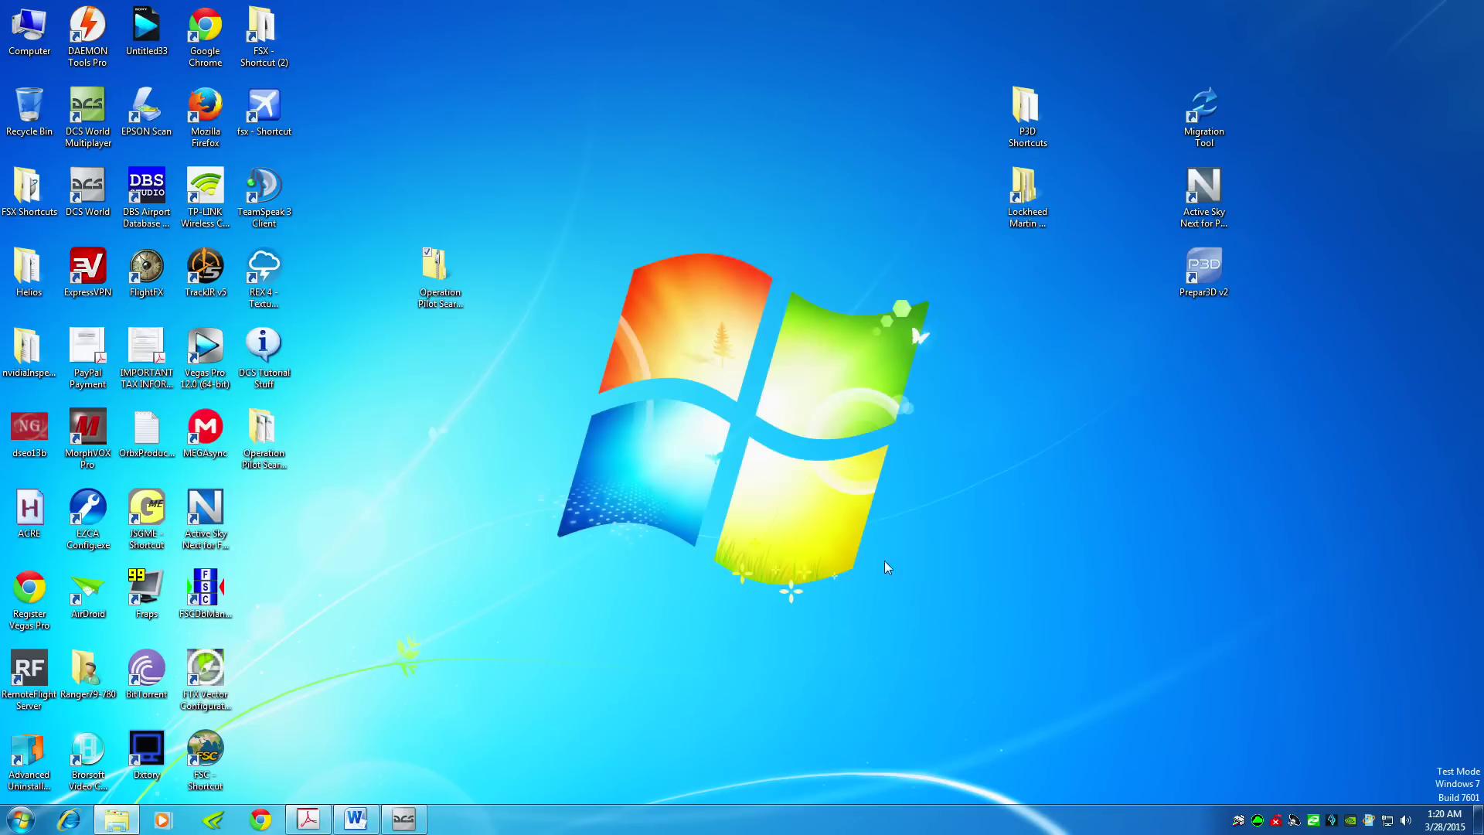
{"action": "left_click_drag", "start_coordinate": [1429, 62], "coordinate": [341, 54]}
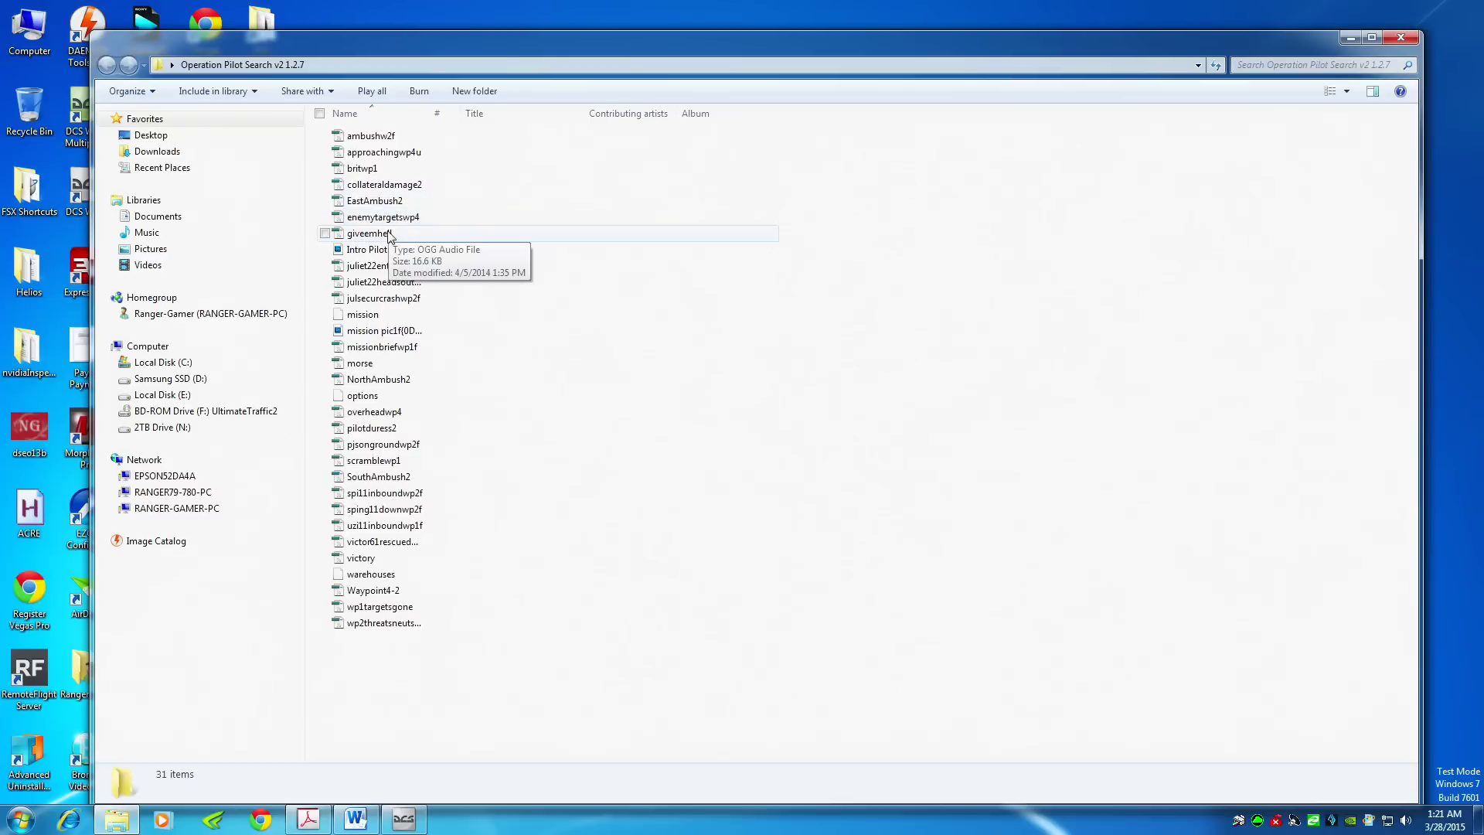
Open the extracted morse sound file in Adobe Audition, listen to part of it, and close the editor
{"action": "double_click", "coordinate": [366, 364]}
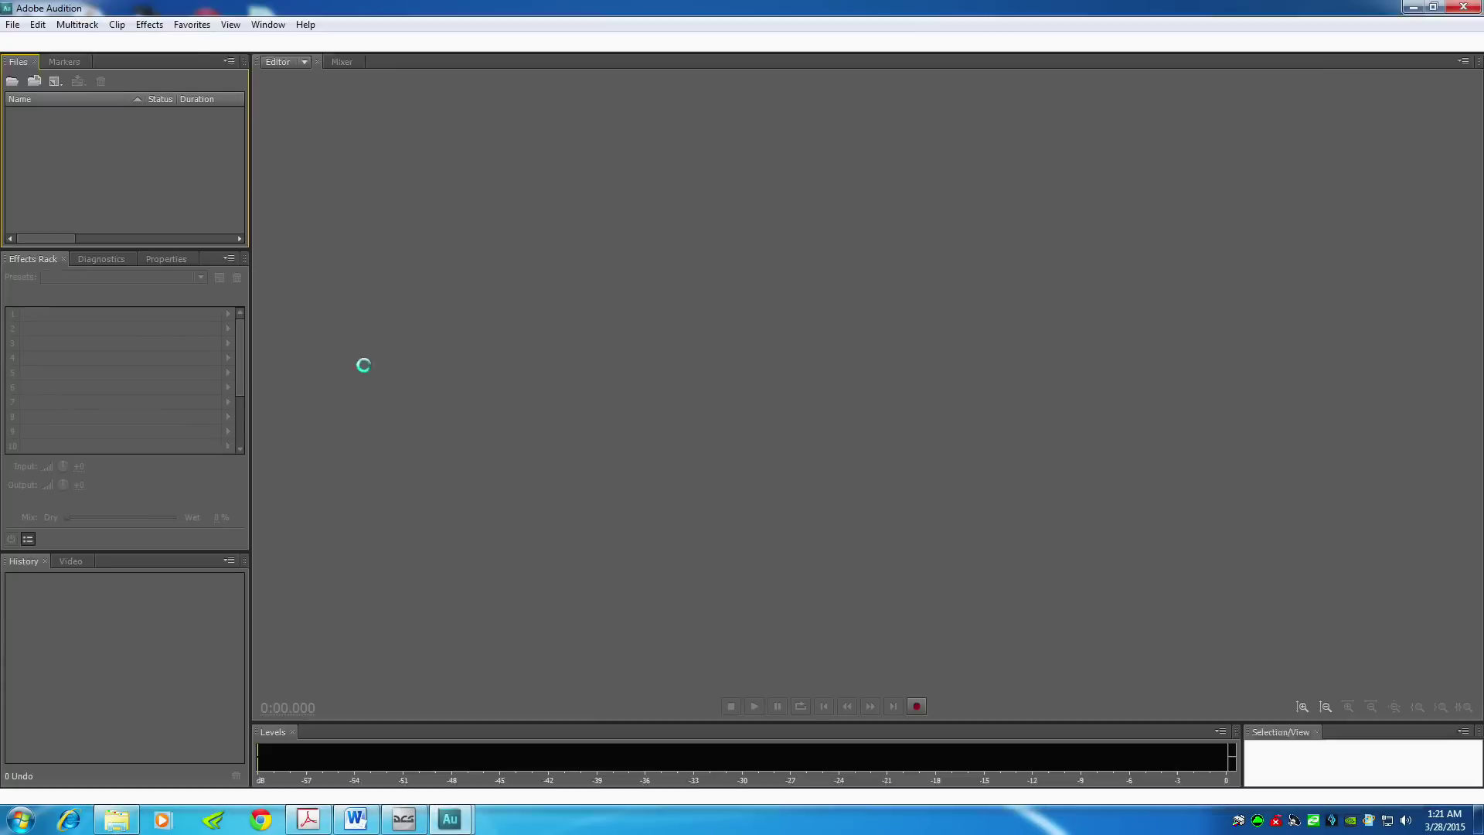
{"action": "left_click", "coordinate": [884, 445]}
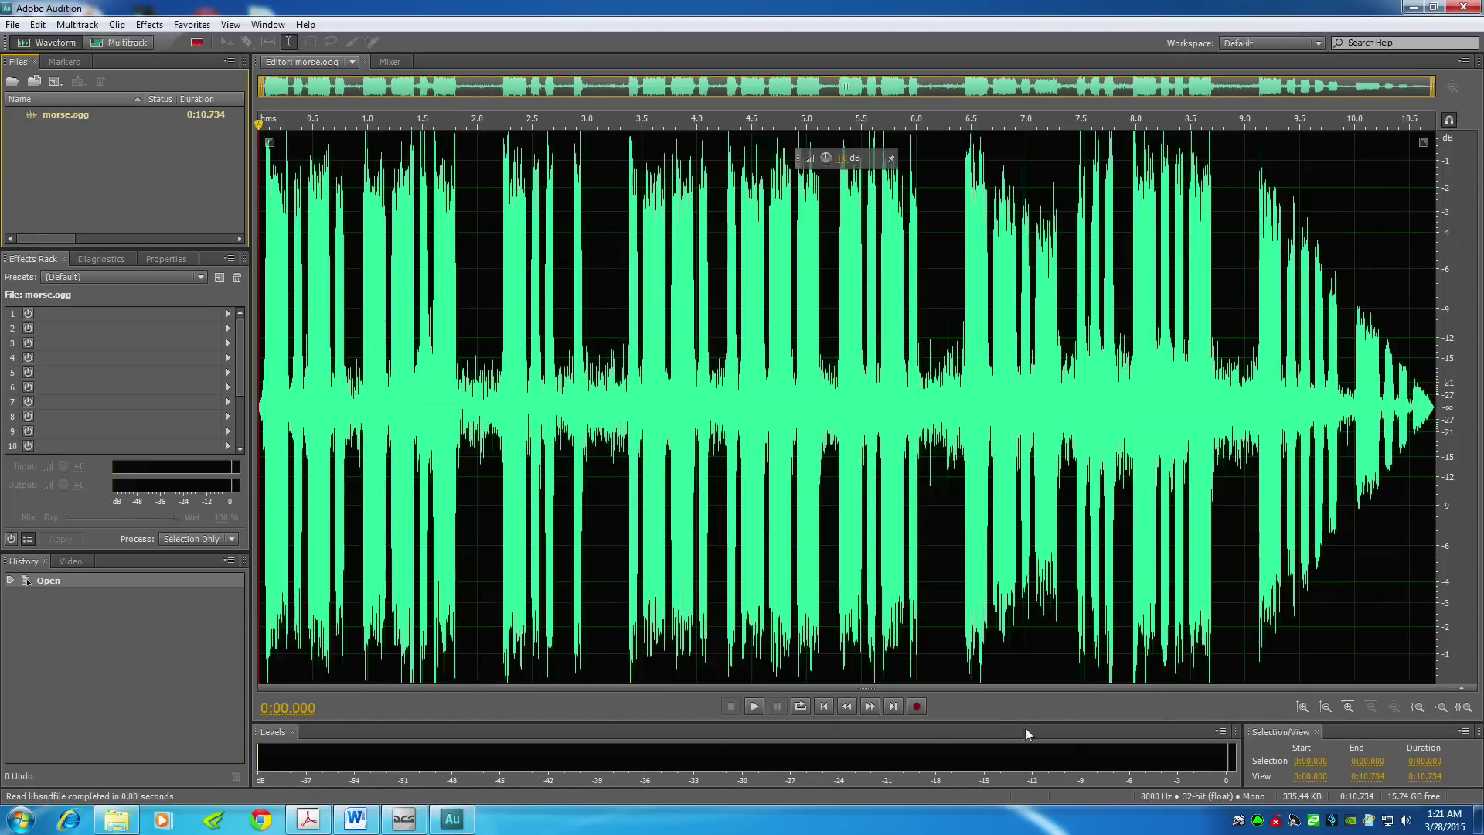
{"action": "left_click", "coordinate": [755, 706]}
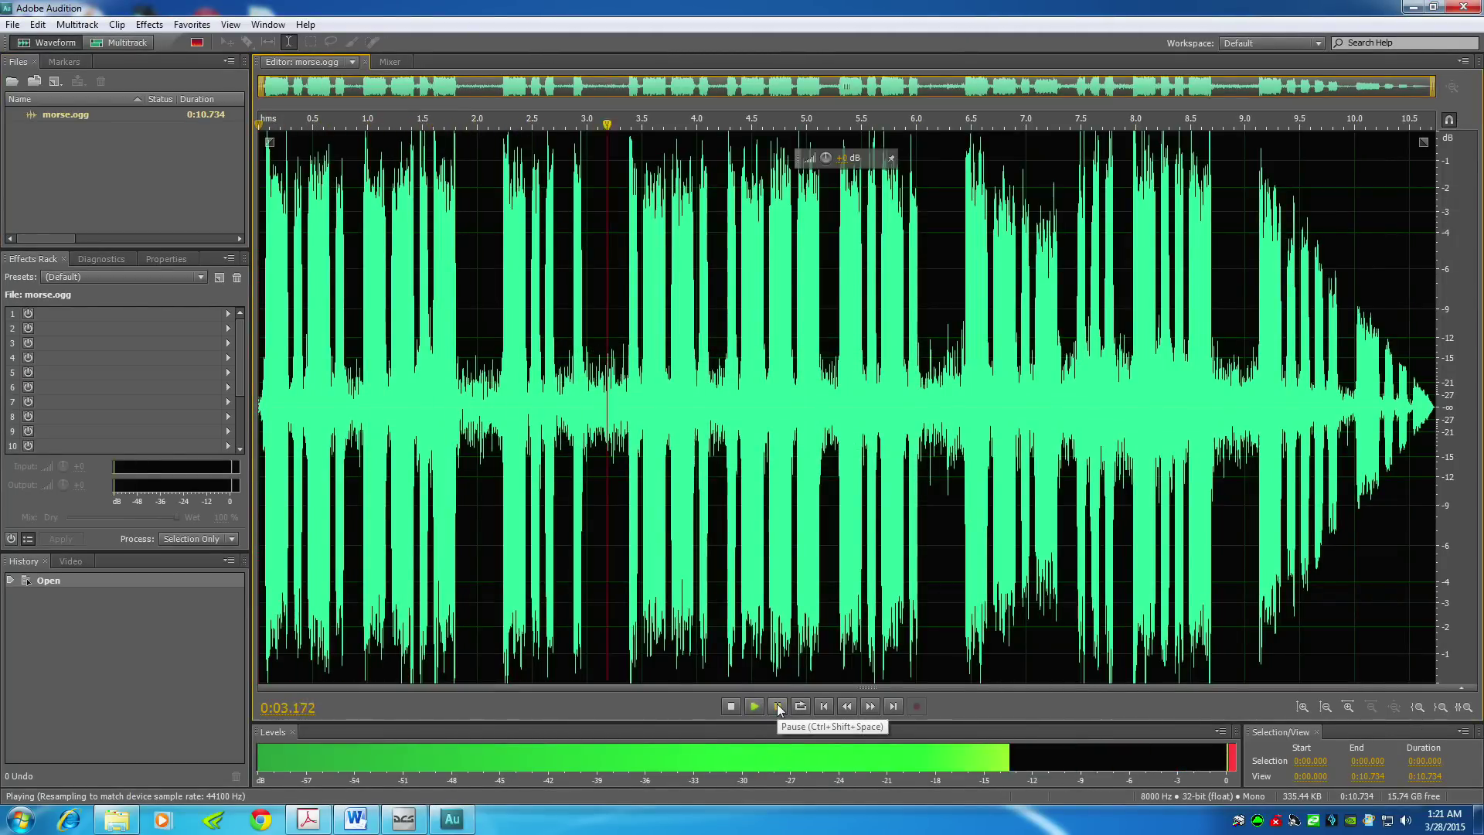
{"action": "left_click", "coordinate": [776, 706]}
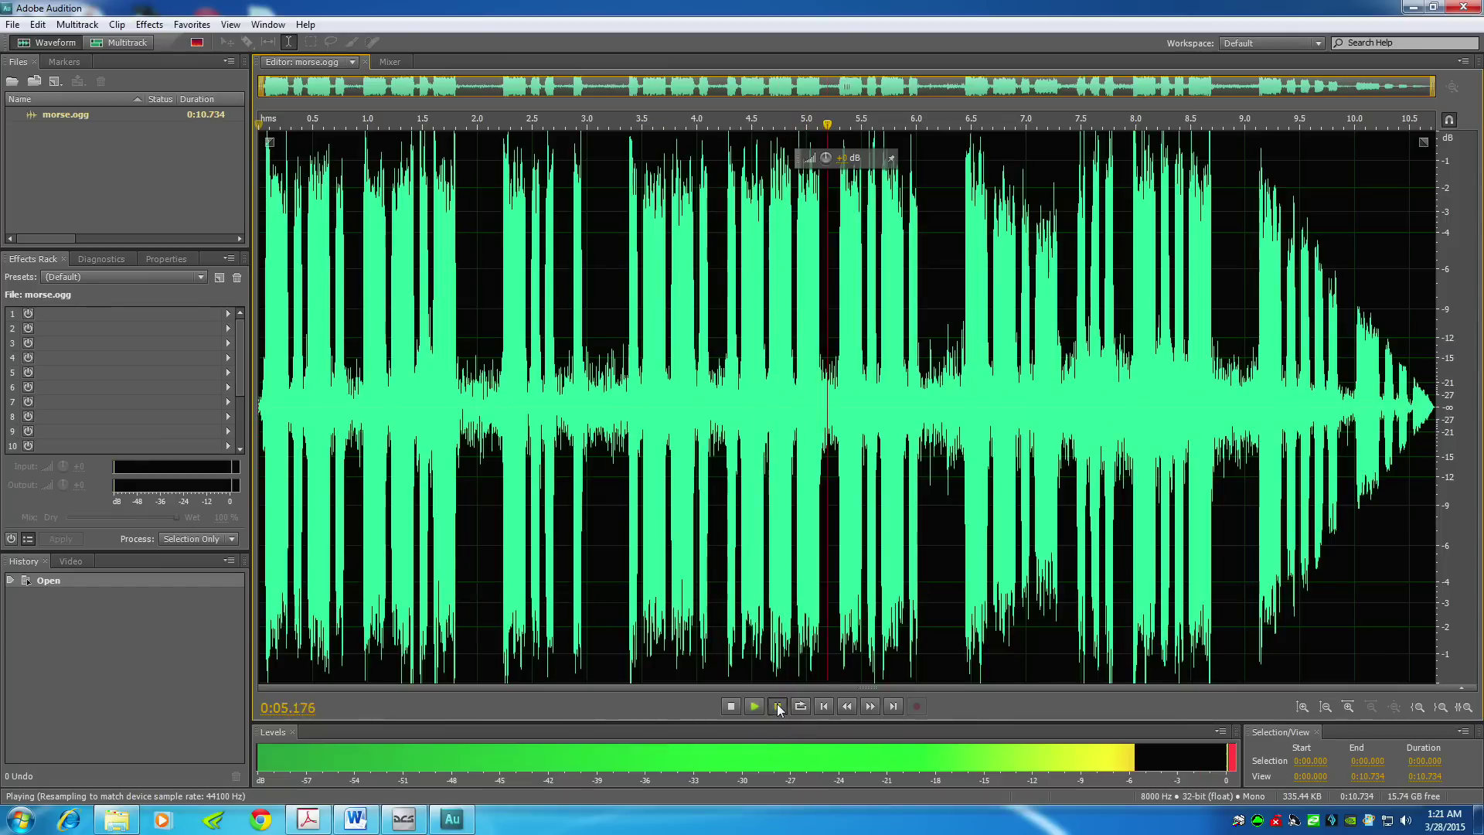
{"action": "left_click", "coordinate": [1433, 7]}
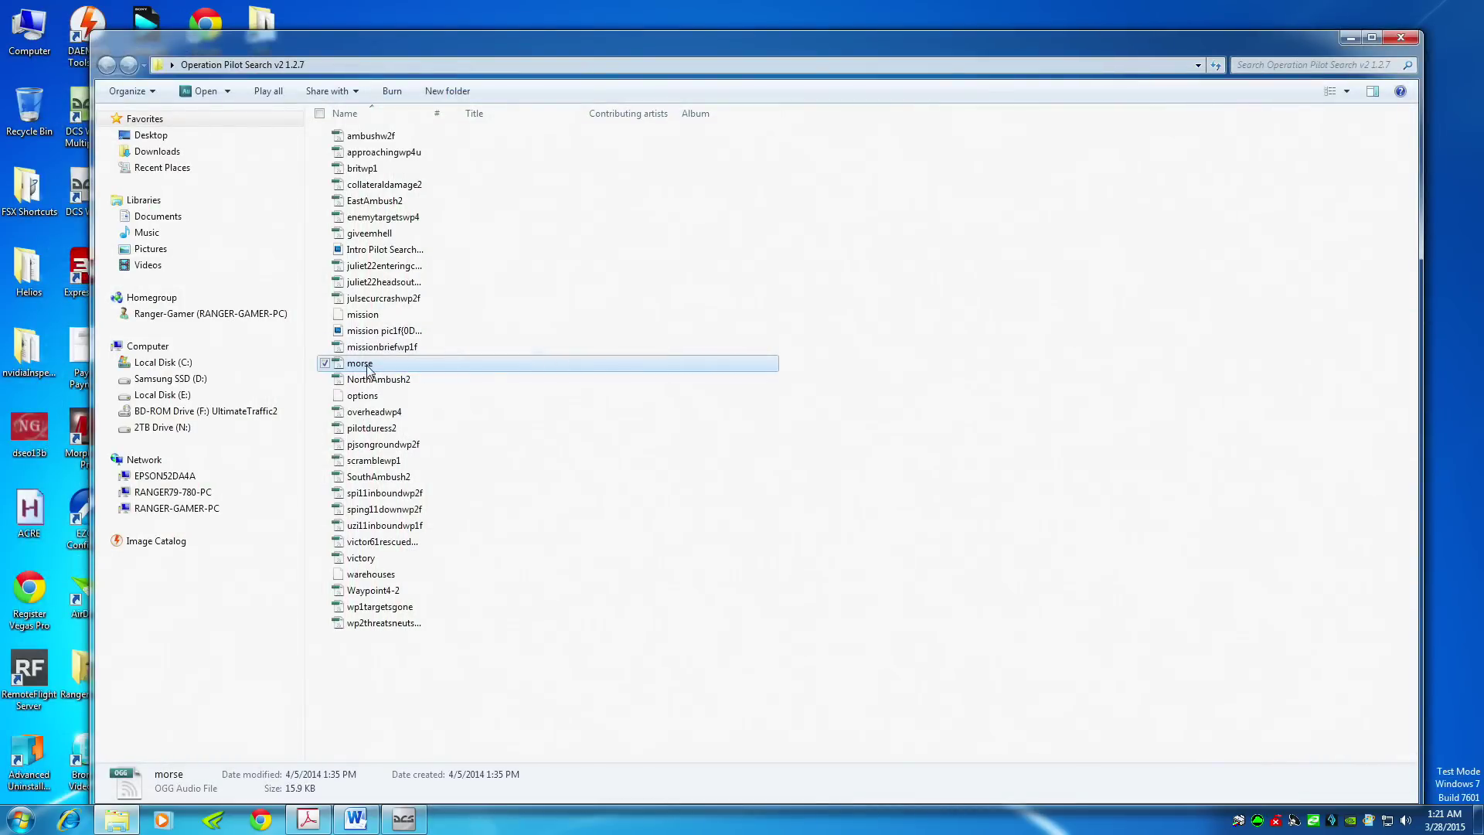
Copy the morse sound file from the extracted mission folder to the root of Local Disk (C:), replacing the existing copy
{"action": "right_click", "coordinate": [369, 366]}
{"action": "left_click", "coordinate": [205, 598]}
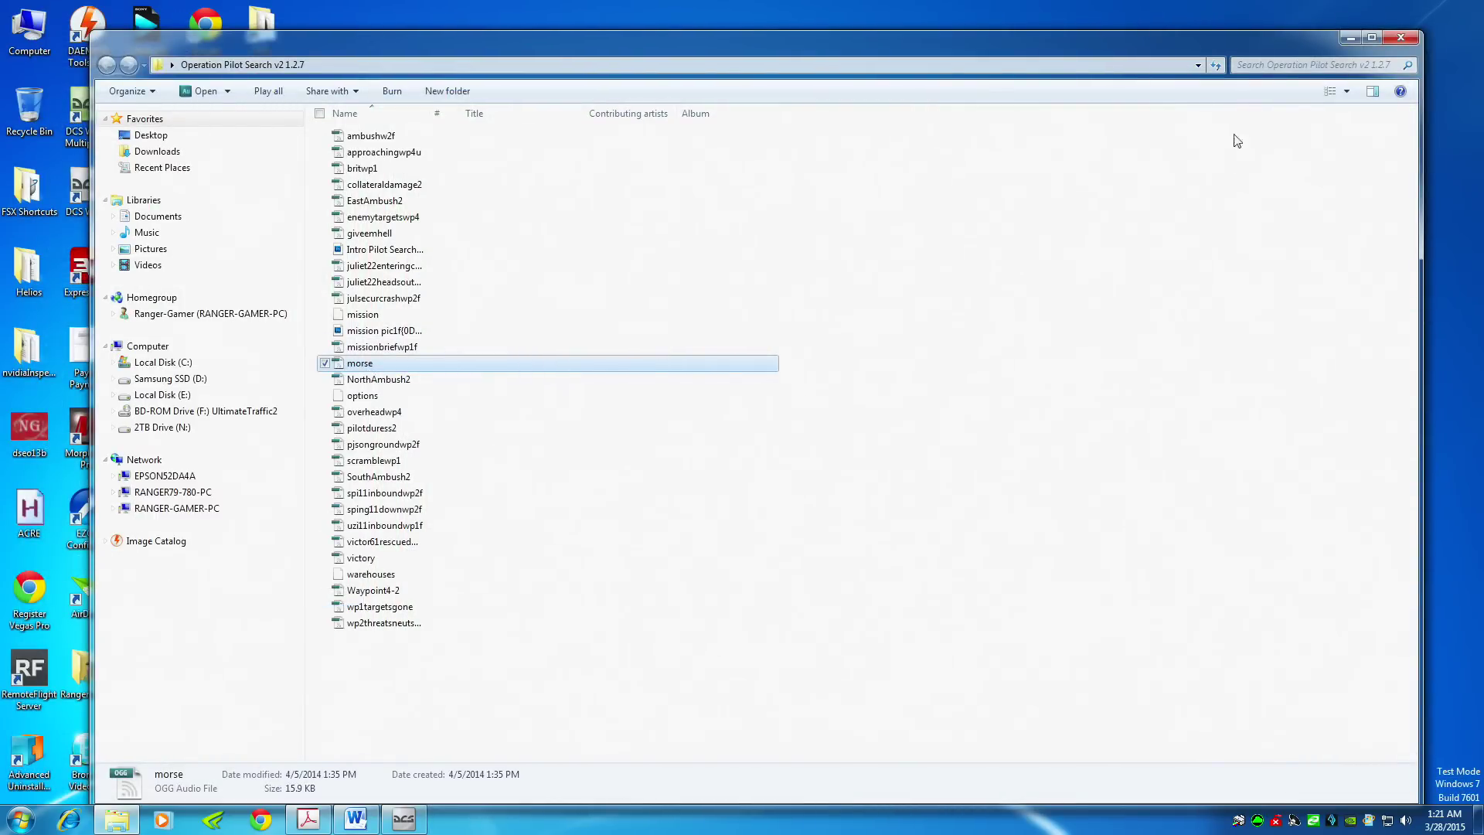
{"action": "left_click", "coordinate": [1400, 37]}
{"action": "double_click", "coordinate": [29, 33]}
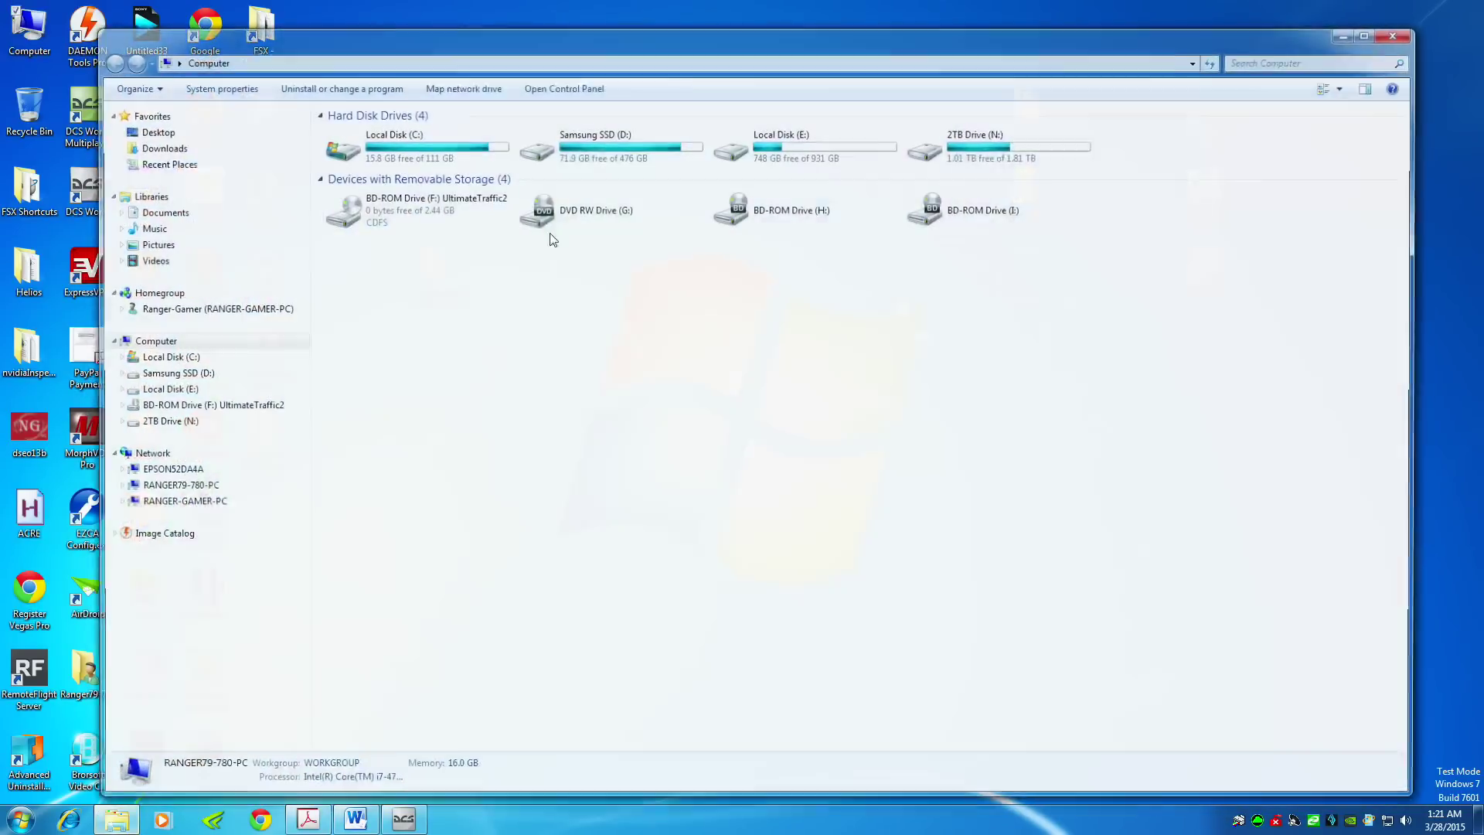
{"action": "double_click", "coordinate": [353, 146]}
{"action": "right_click", "coordinate": [499, 471]}
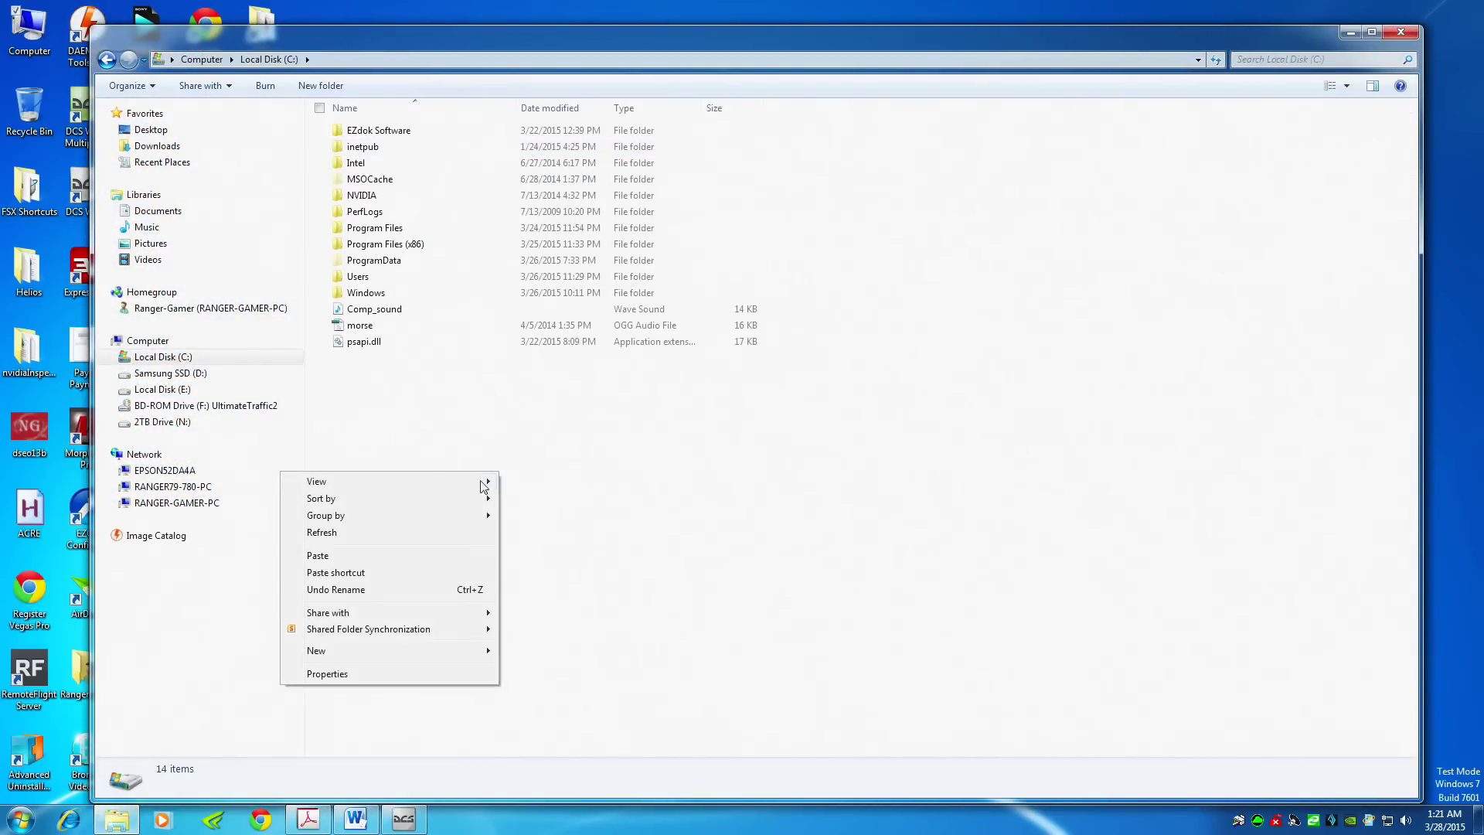
{"action": "left_click", "coordinate": [341, 557]}
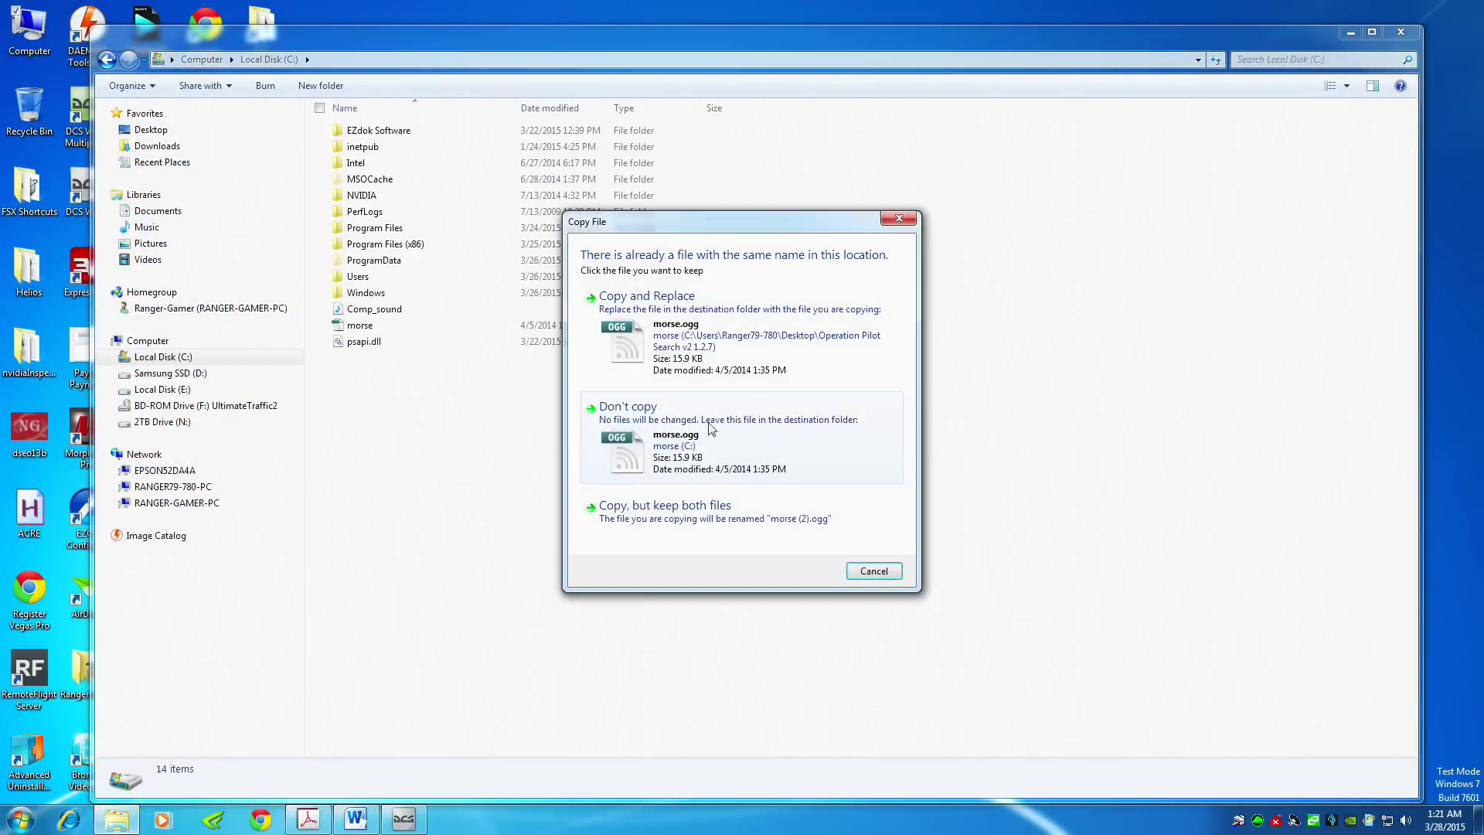
{"action": "left_click", "coordinate": [680, 313]}
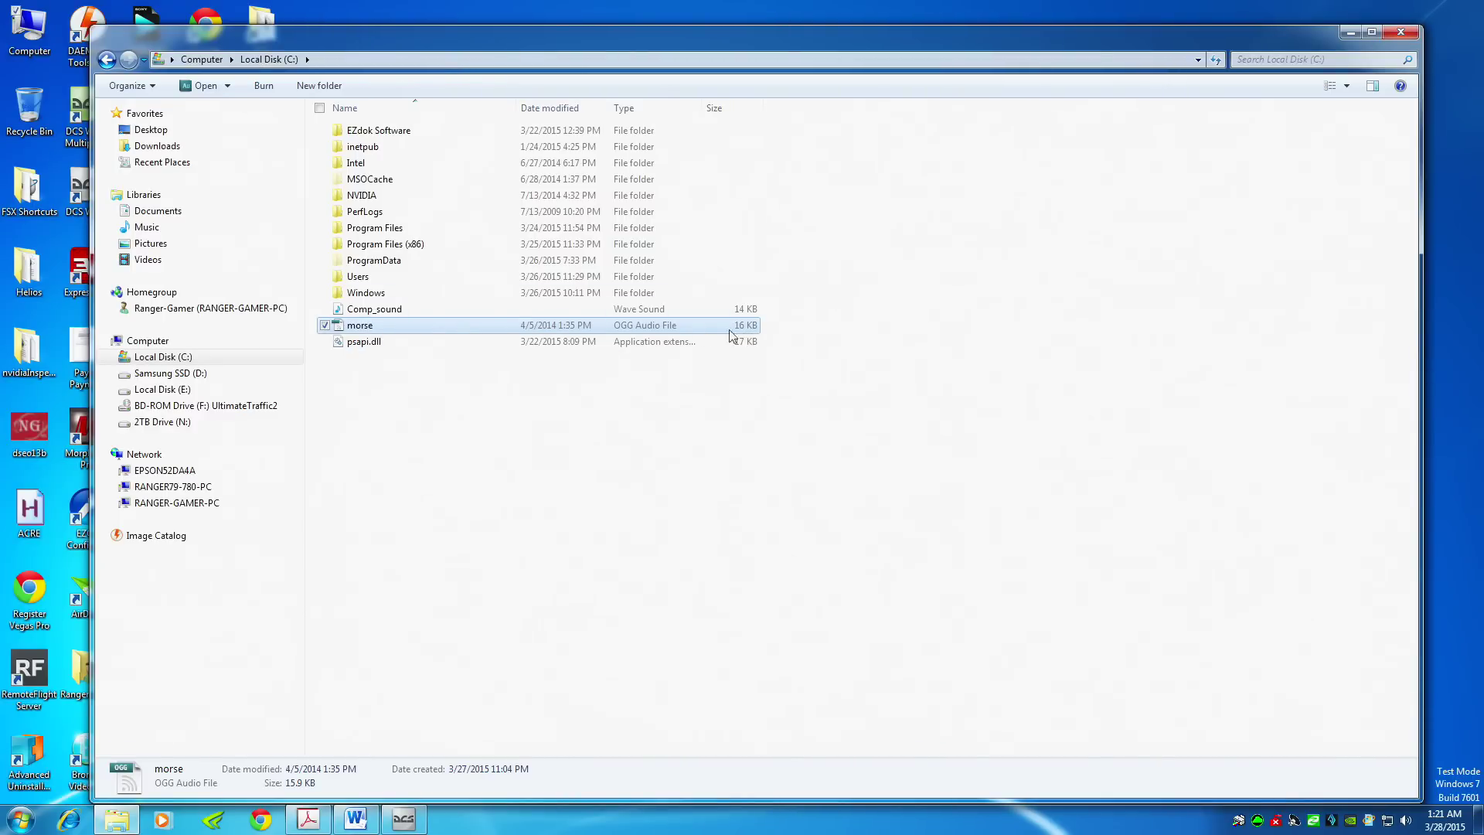
Play the Comp_sound file on Local Disk (C:) to check it, and close the folder window
{"action": "left_click", "coordinate": [387, 312]}
{"action": "double_click", "coordinate": [386, 312]}
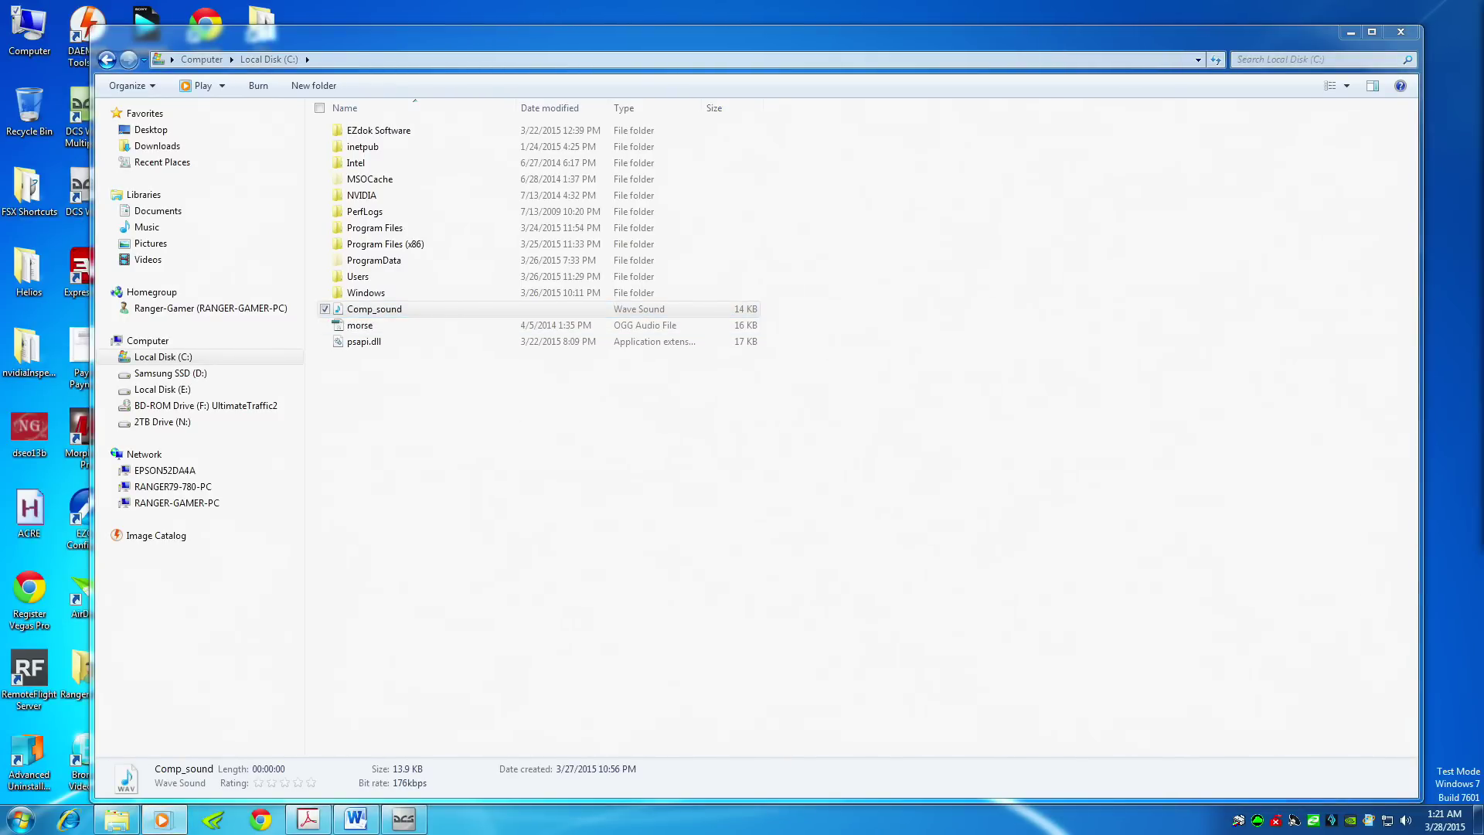
{"action": "left_click", "coordinate": [1414, 38]}
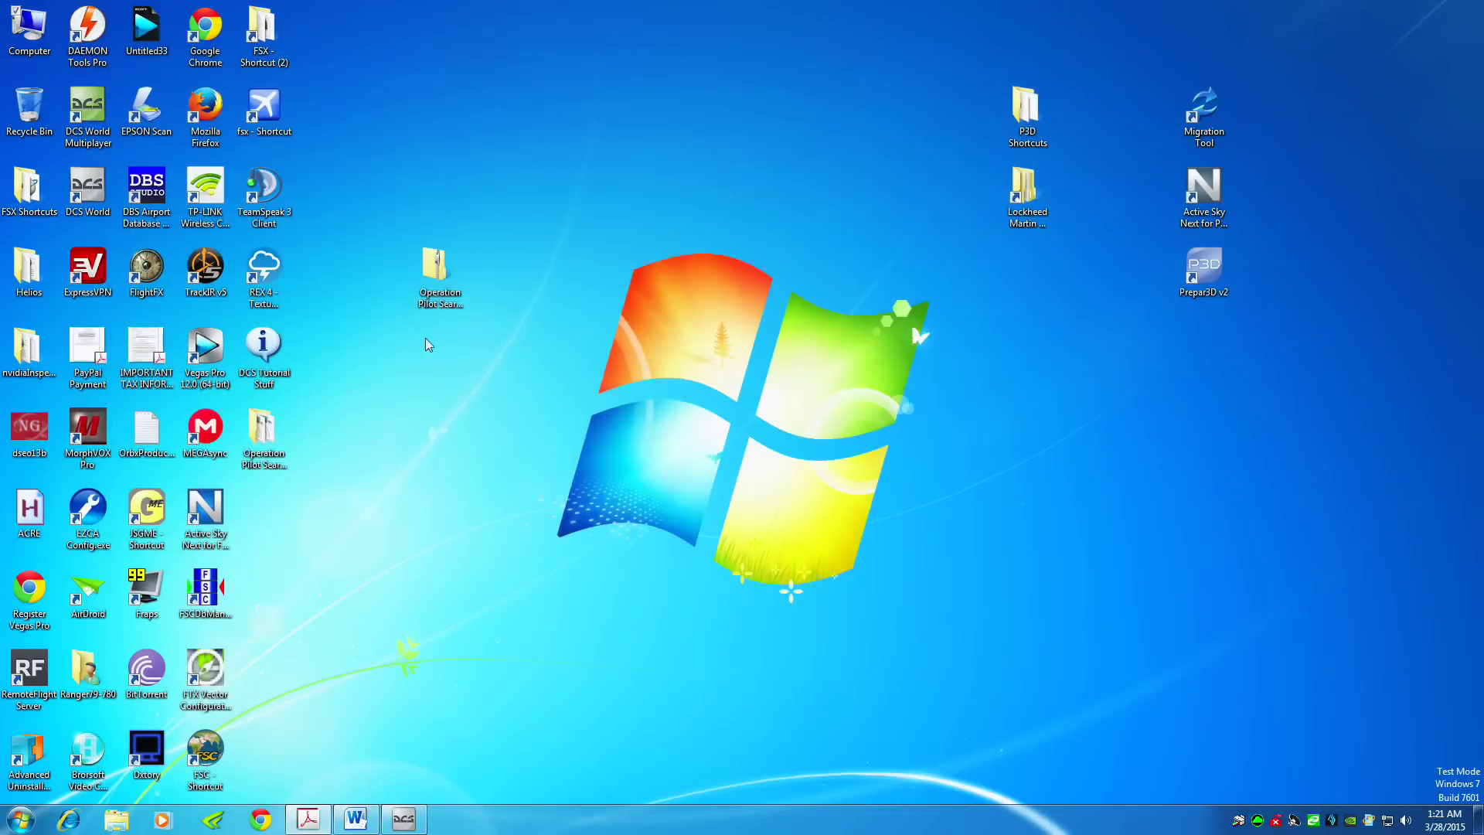
Delete the Operation Pilot Search archive and its extracted folder from the desktop, and empty the Recycle Bin
{"action": "right_click", "coordinate": [446, 251]}
{"action": "left_click", "coordinate": [305, 561]}
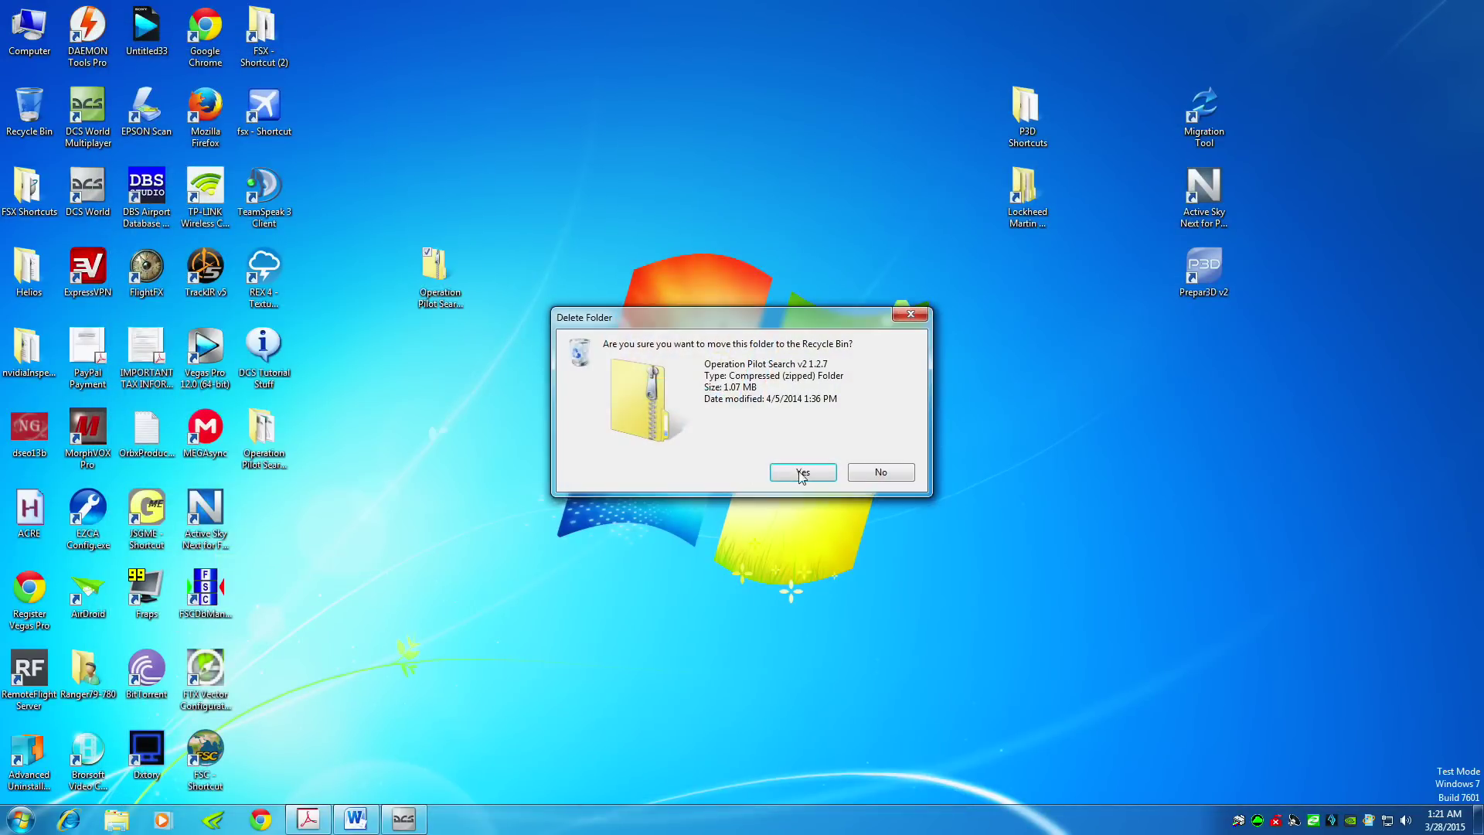
{"action": "left_click", "coordinate": [804, 474]}
{"action": "right_click", "coordinate": [271, 435]}
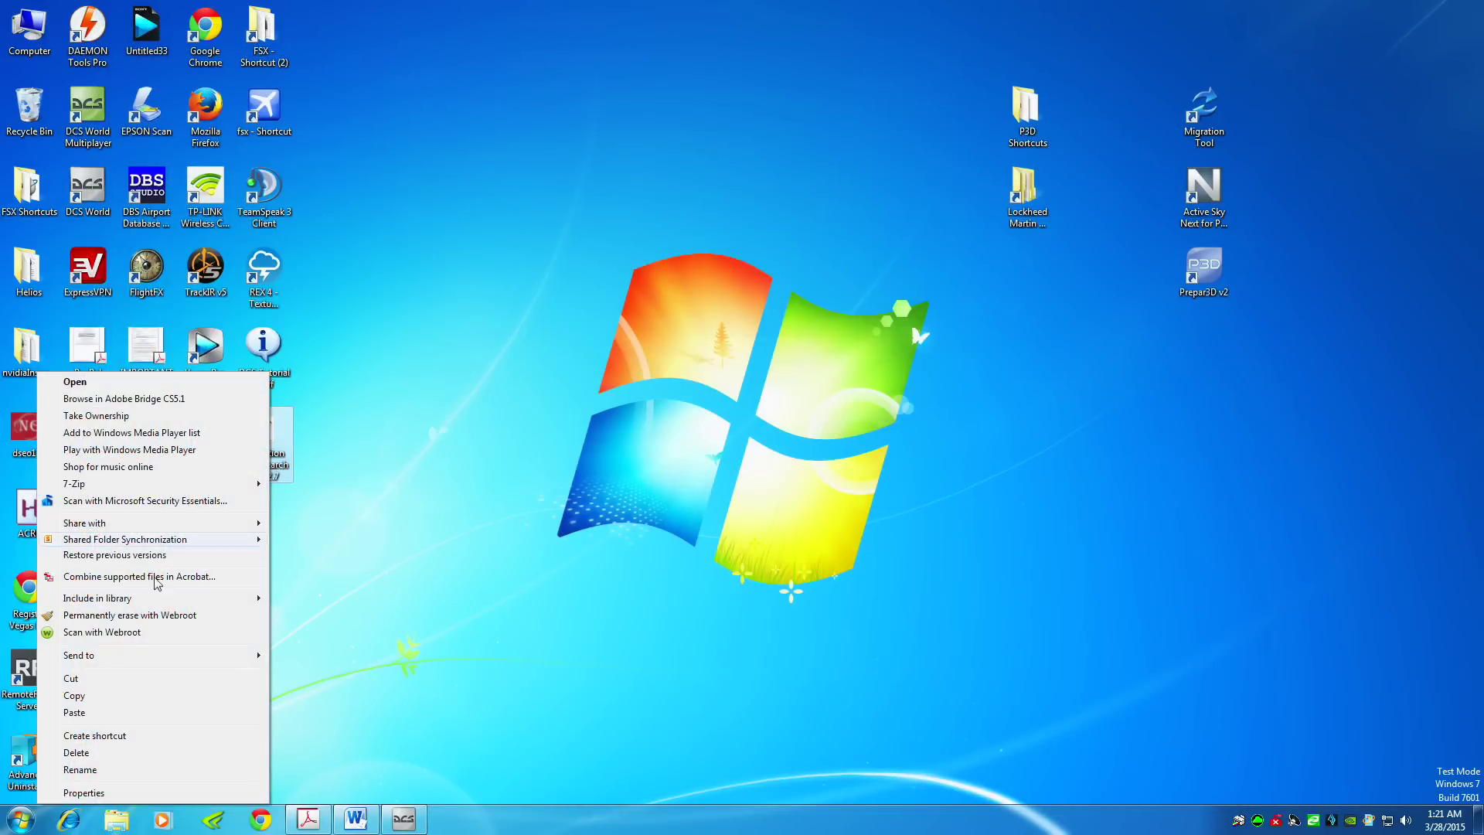
{"action": "left_click", "coordinate": [151, 748]}
{"action": "left_click", "coordinate": [773, 470]}
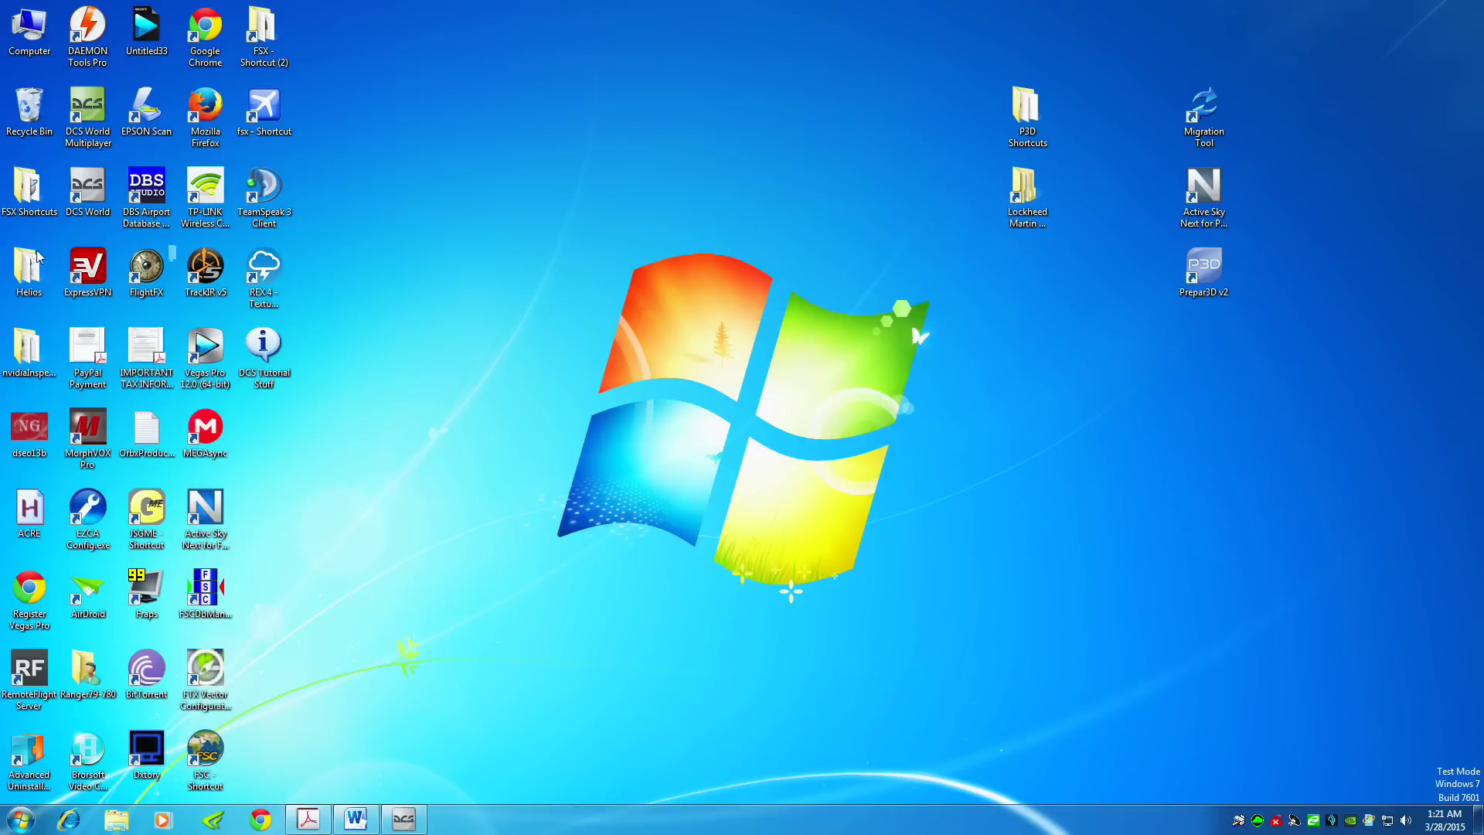
{"action": "right_click", "coordinate": [24, 96]}
{"action": "left_click", "coordinate": [62, 127]}
{"action": "left_click", "coordinate": [803, 421]}
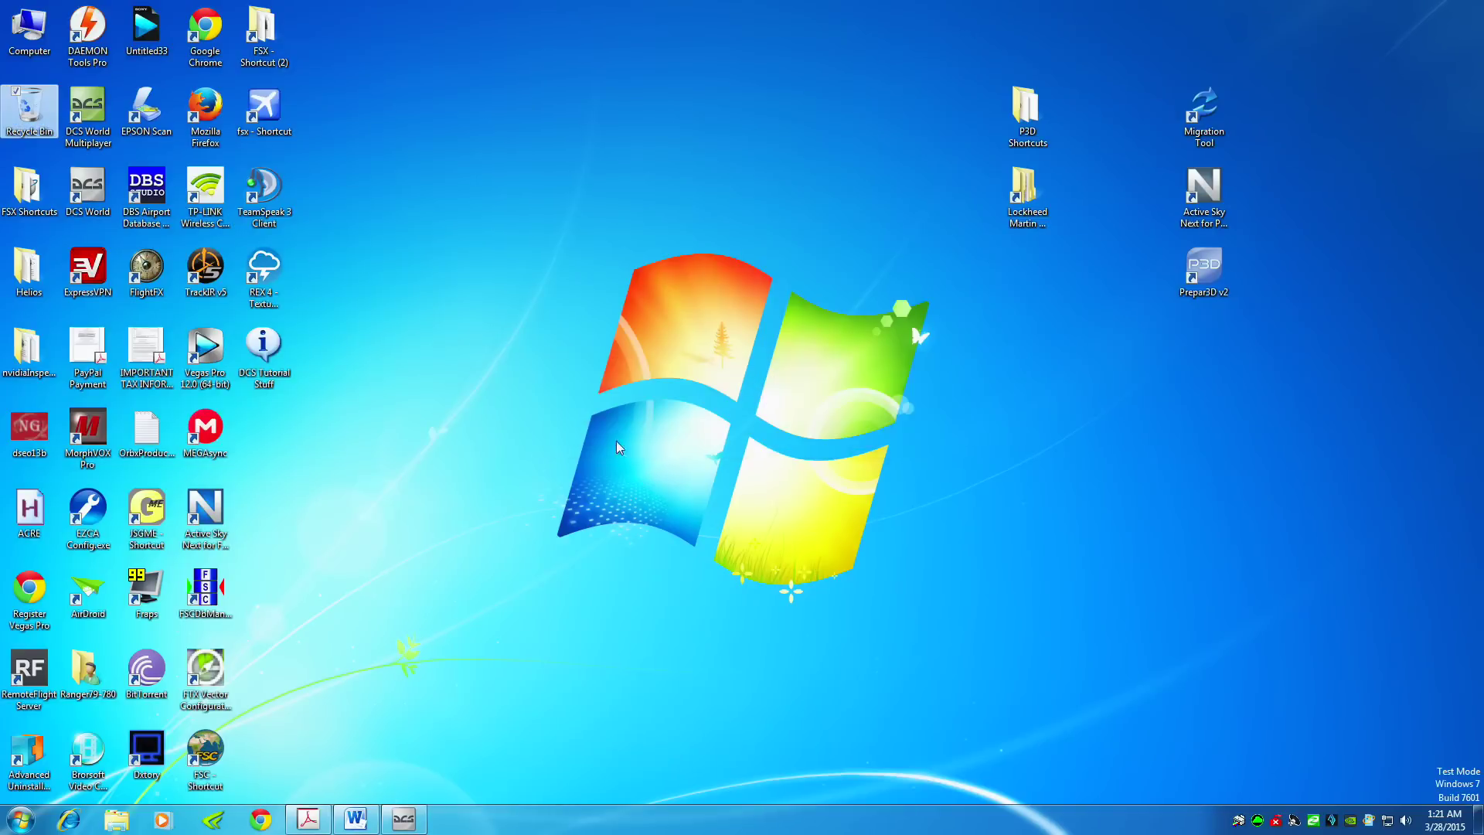
Switch to the DCS Mission Editor and assign morse.ogg from C: as the file of the Sound to All action
{"action": "left_click", "coordinate": [405, 818]}
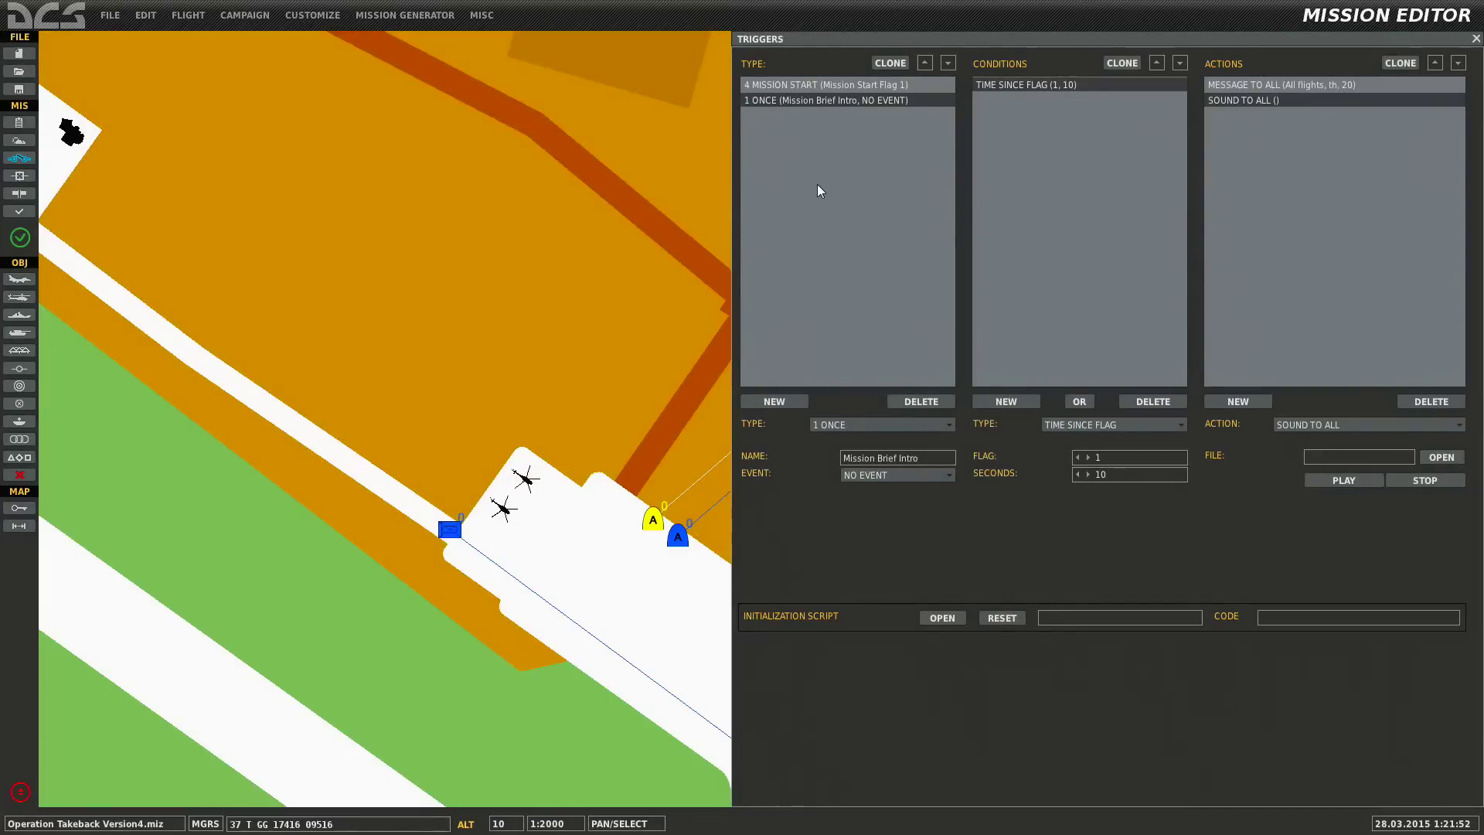
{"action": "left_click", "coordinate": [1446, 458]}
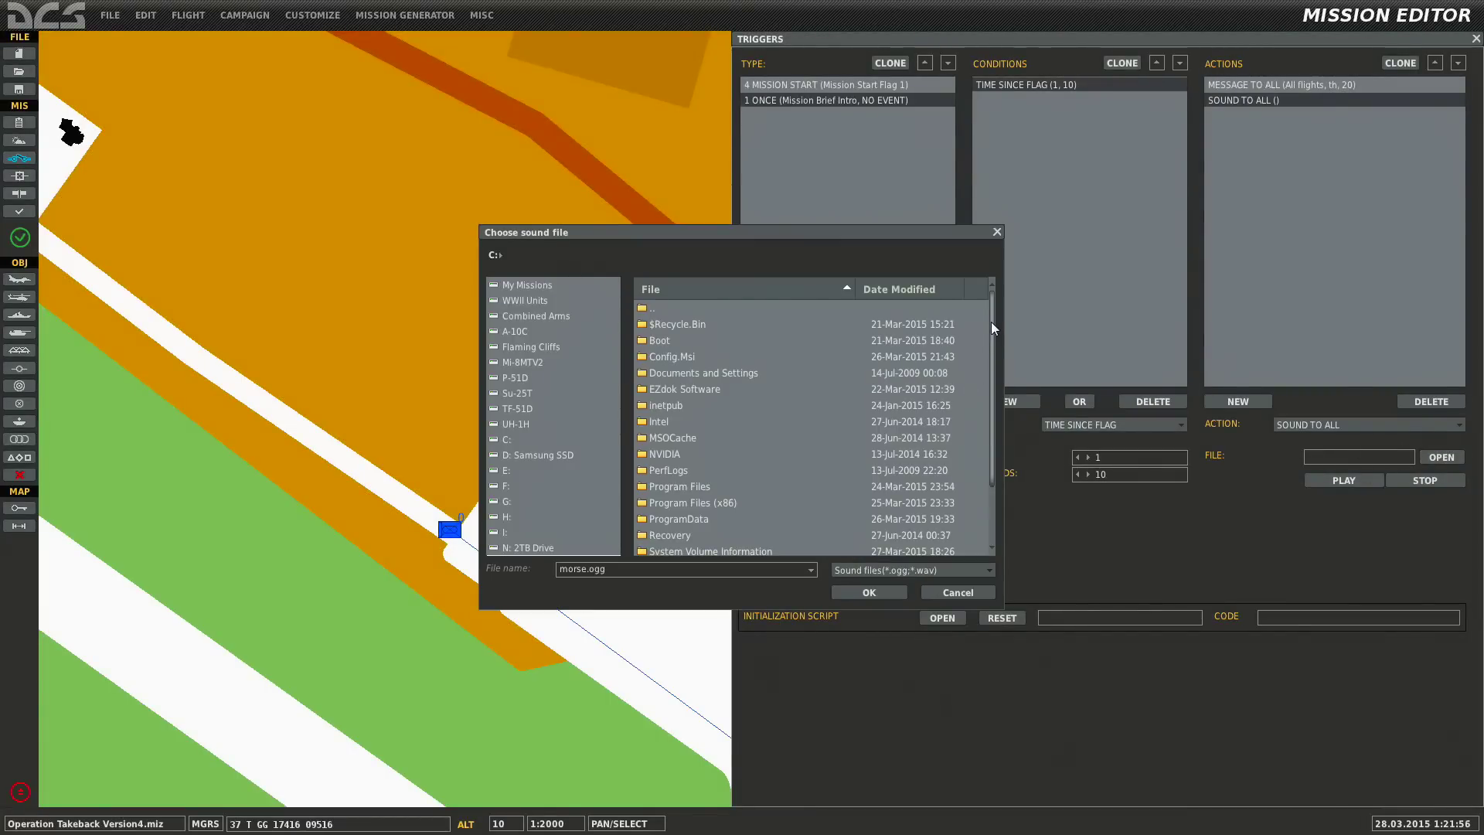
{"action": "left_click_drag", "start_coordinate": [992, 326], "coordinate": [993, 419]}
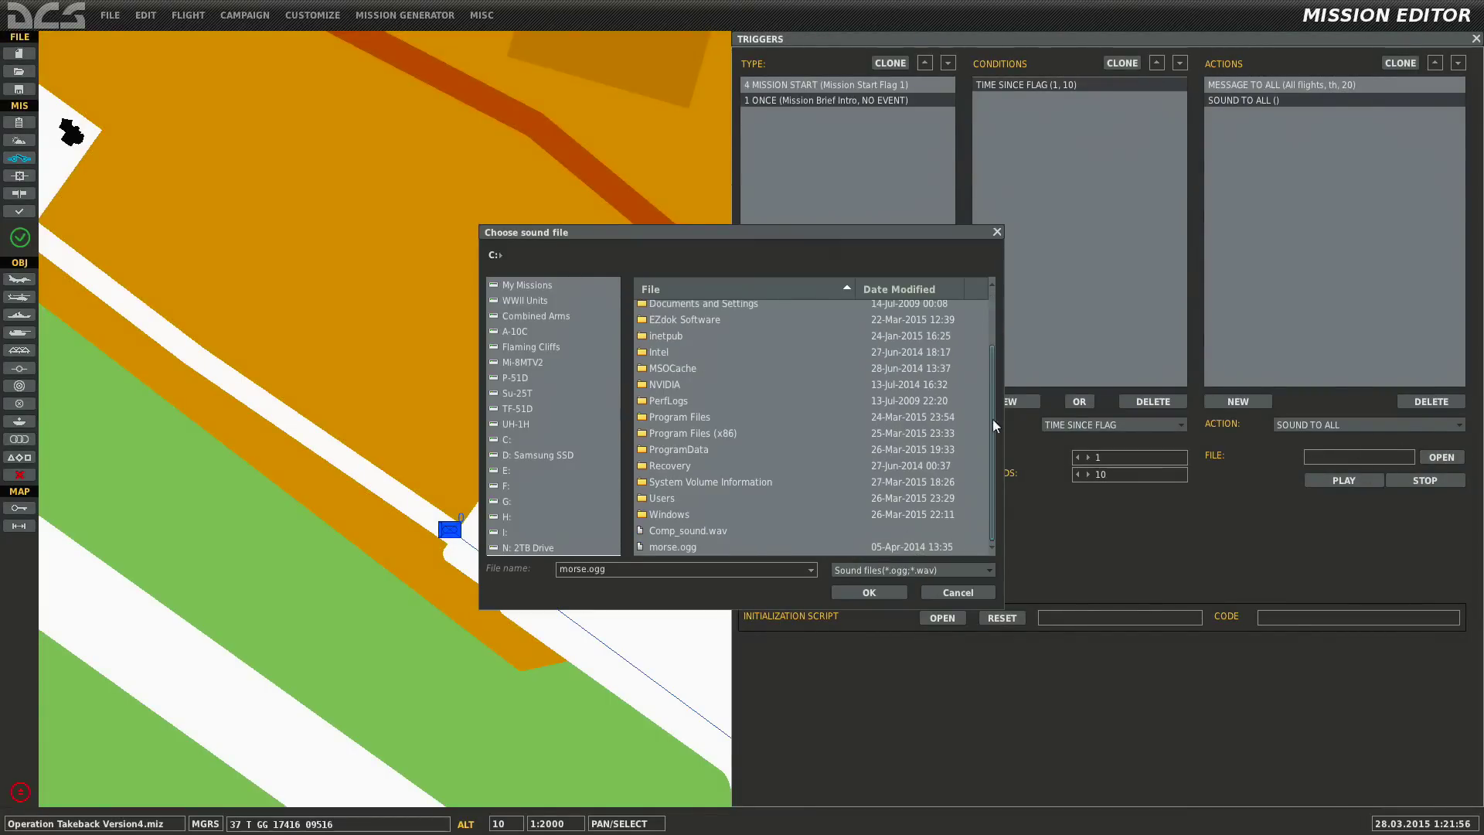
{"action": "left_click", "coordinate": [868, 592]}
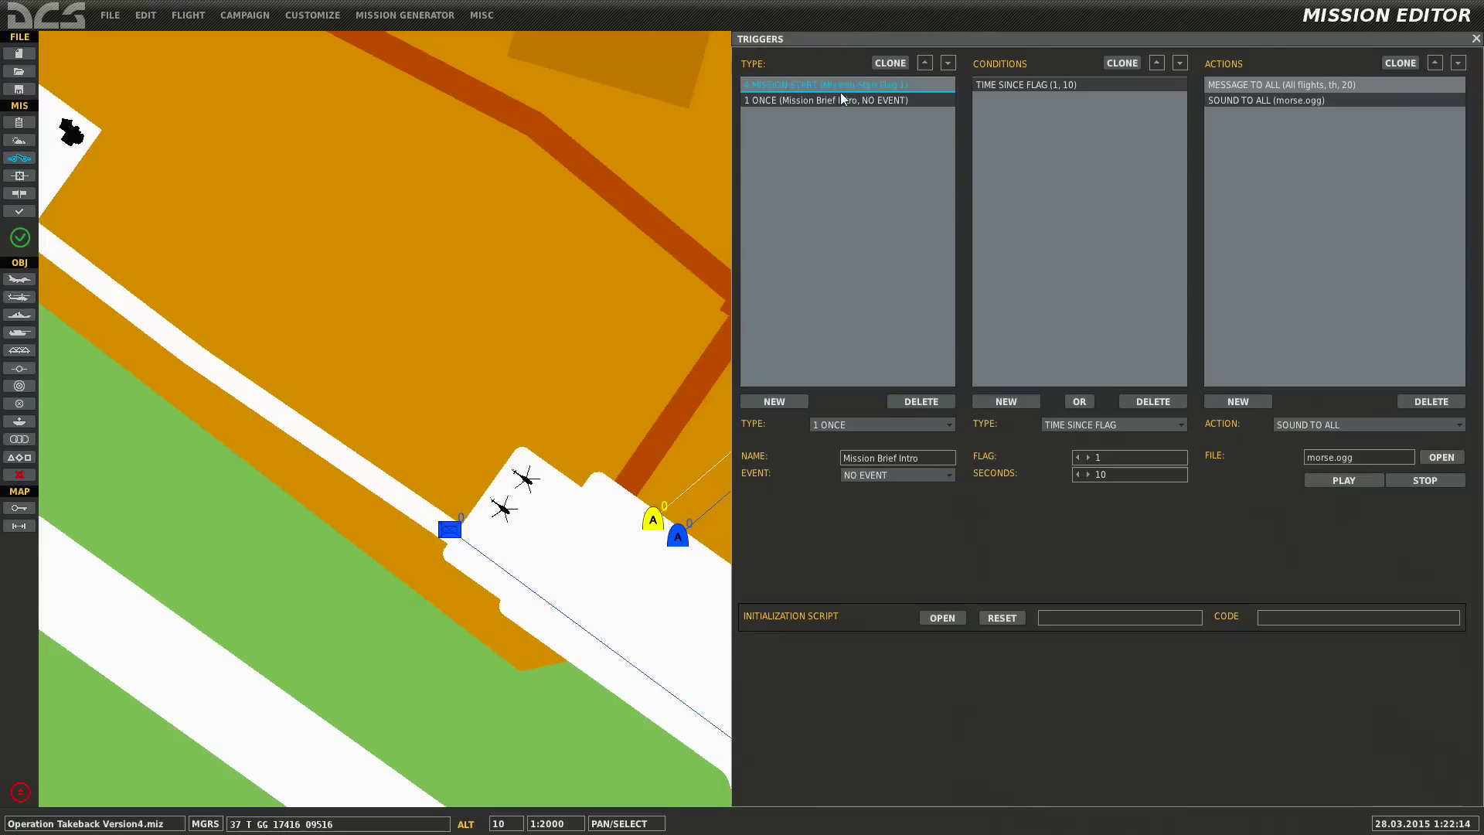
Review the message and sound actions of the Mission Brief Intro trigger and the contents of the Mission Start Flag 1 trigger
{"action": "left_click", "coordinate": [1247, 87]}
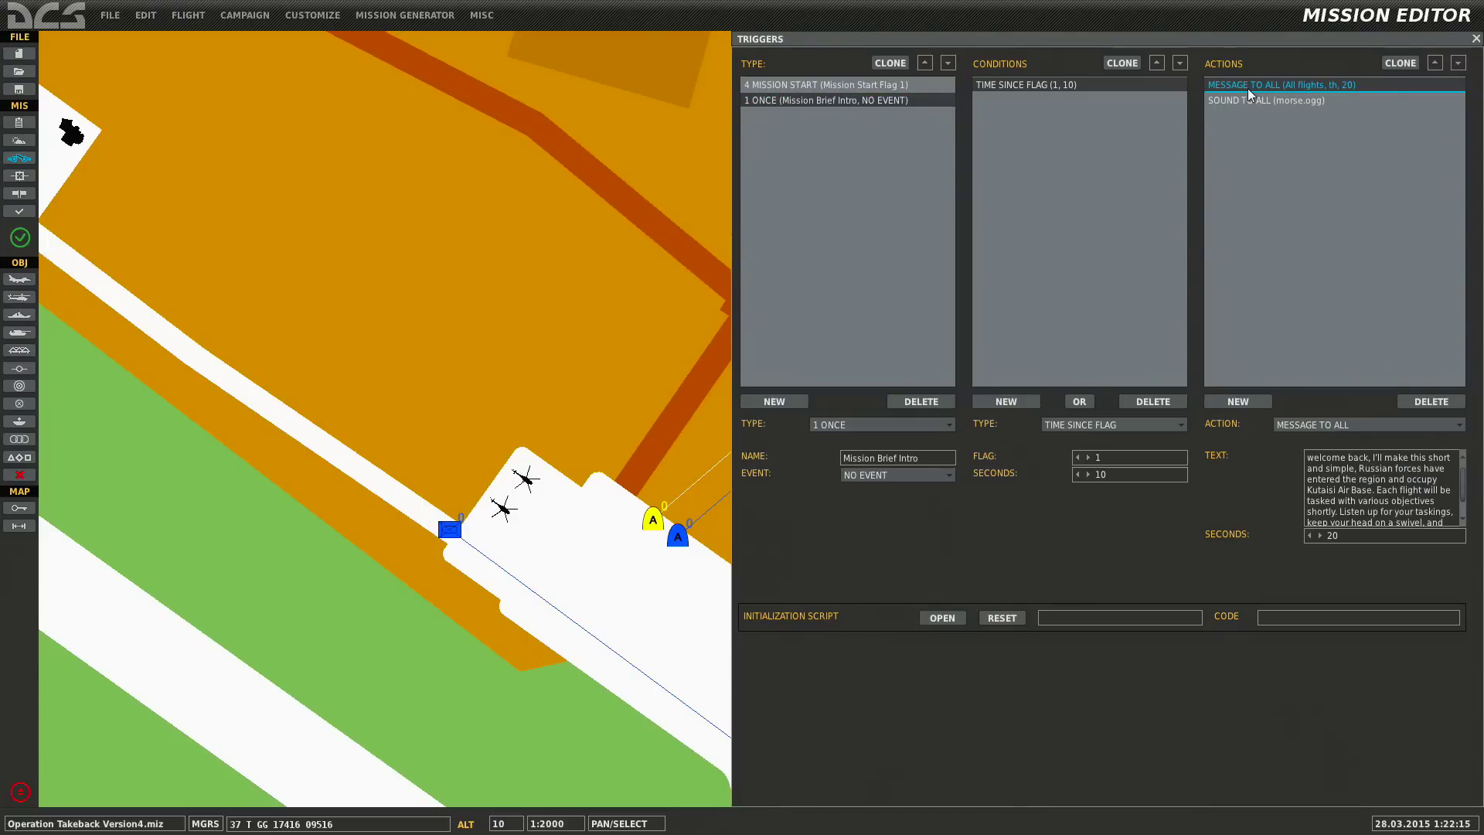
{"action": "left_click", "coordinate": [1249, 97]}
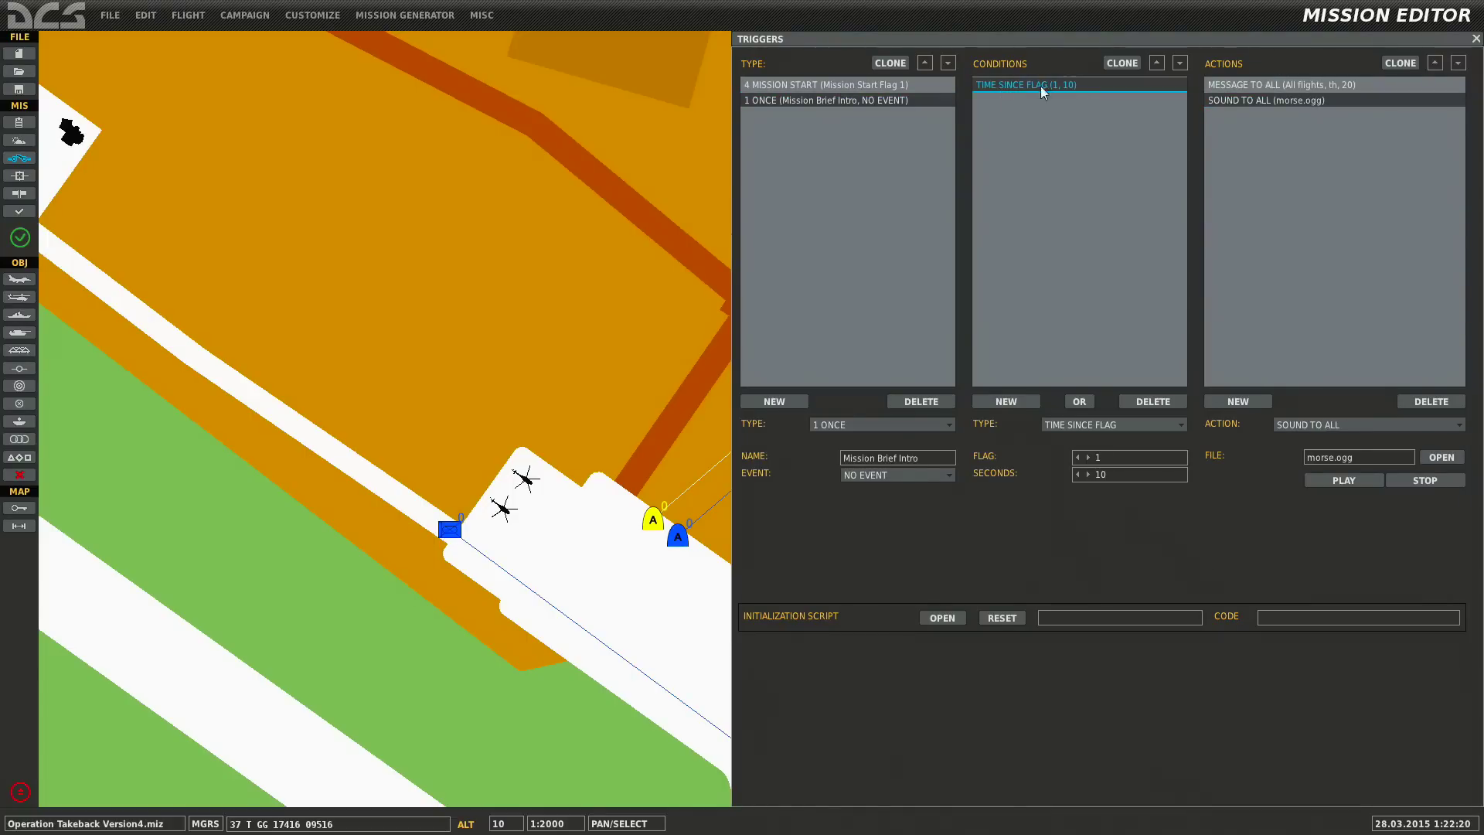
{"action": "left_click", "coordinate": [860, 86]}
{"action": "left_click", "coordinate": [1221, 87]}
{"action": "left_click", "coordinate": [856, 85]}
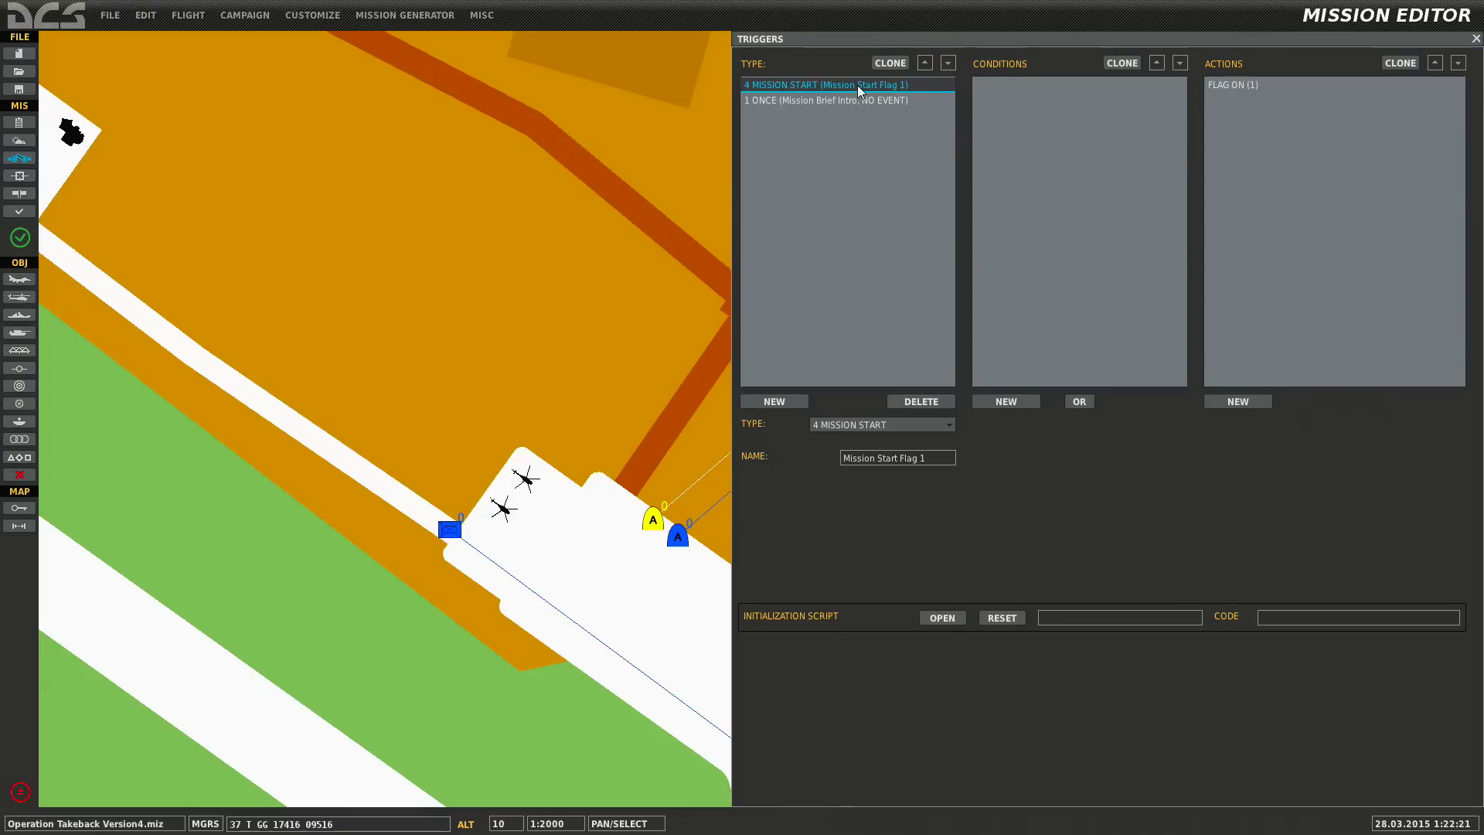
Create a trigger zone on the flight route northeast of Batumi, just inland from the coast
{"action": "right_click_drag", "start_coordinate": [639, 354], "coordinate": [457, 349]}
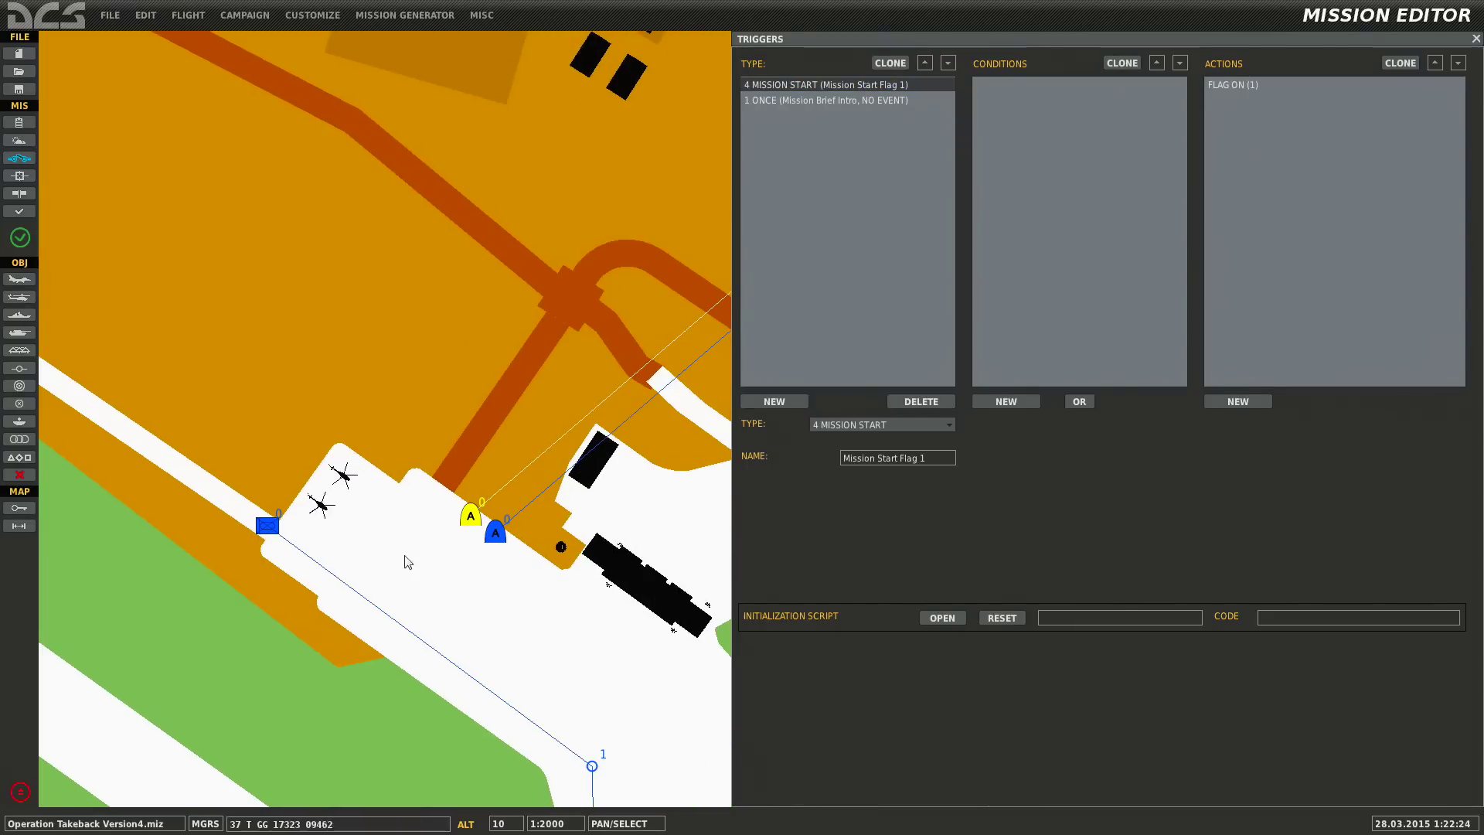
{"action": "scroll", "coordinate": [407, 562], "scroll_direction": "down", "scroll_amount": 3}
{"action": "scroll", "coordinate": [619, 398], "scroll_direction": "down", "scroll_amount": 4}
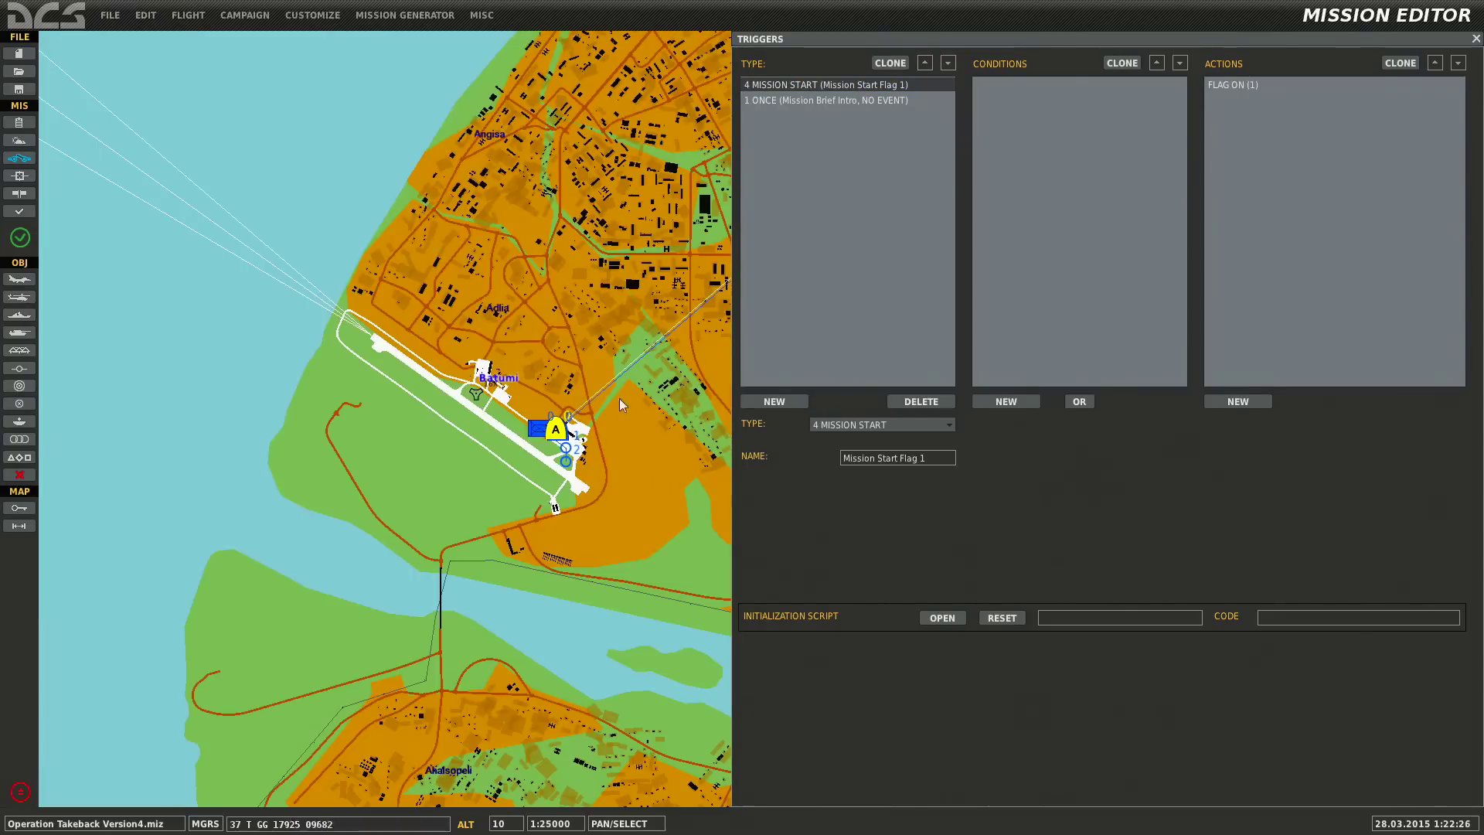
{"action": "right_click_drag", "start_coordinate": [619, 398], "coordinate": [333, 367]}
{"action": "scroll", "coordinate": [531, 371], "scroll_direction": "down", "scroll_amount": 1}
{"action": "right_click_drag", "start_coordinate": [532, 371], "coordinate": [394, 492]}
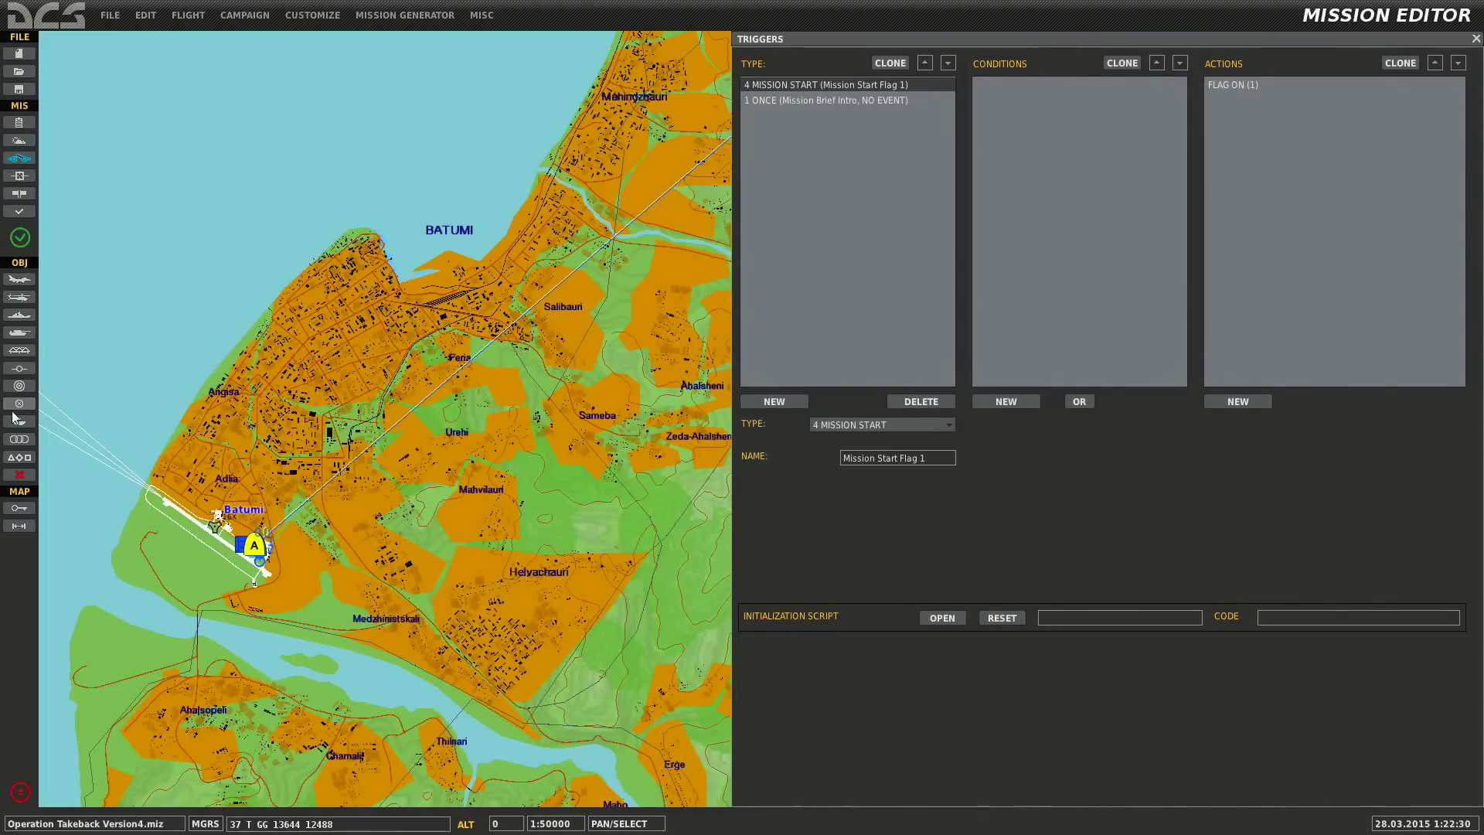
{"action": "left_click", "coordinate": [496, 386]}
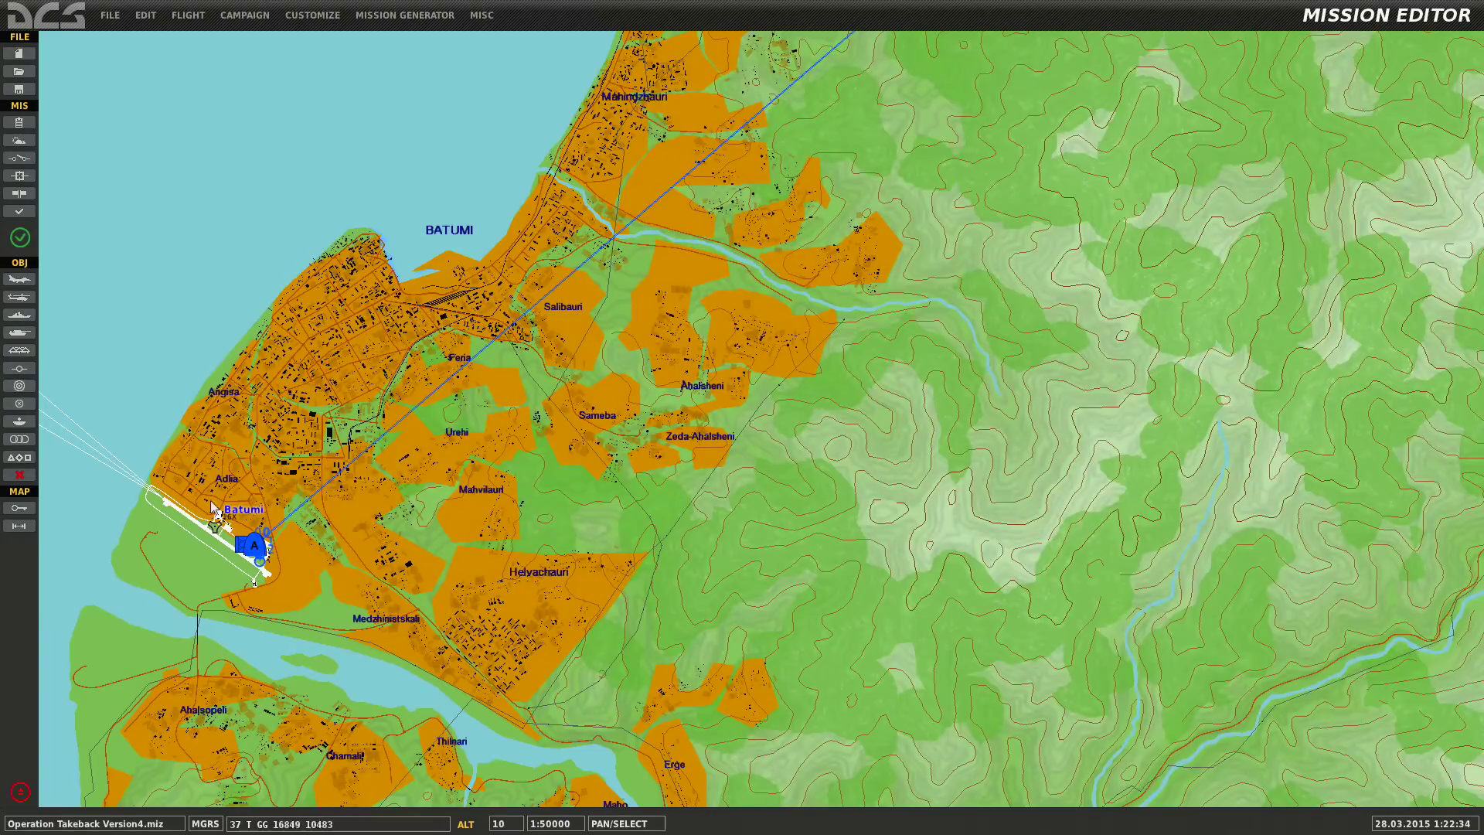
{"action": "left_click", "coordinate": [20, 405]}
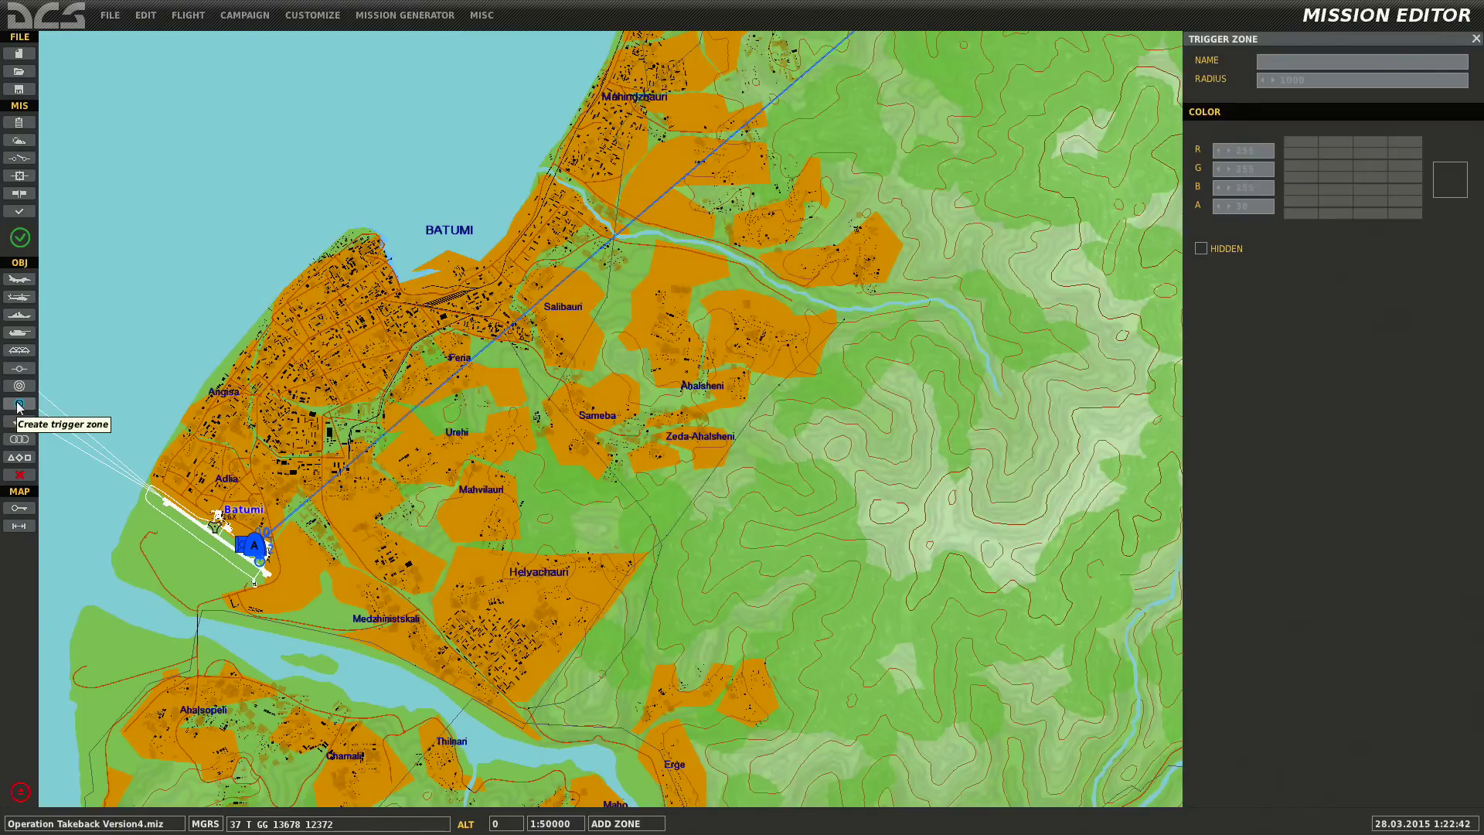
{"action": "right_click_drag", "start_coordinate": [634, 255], "coordinate": [512, 415]}
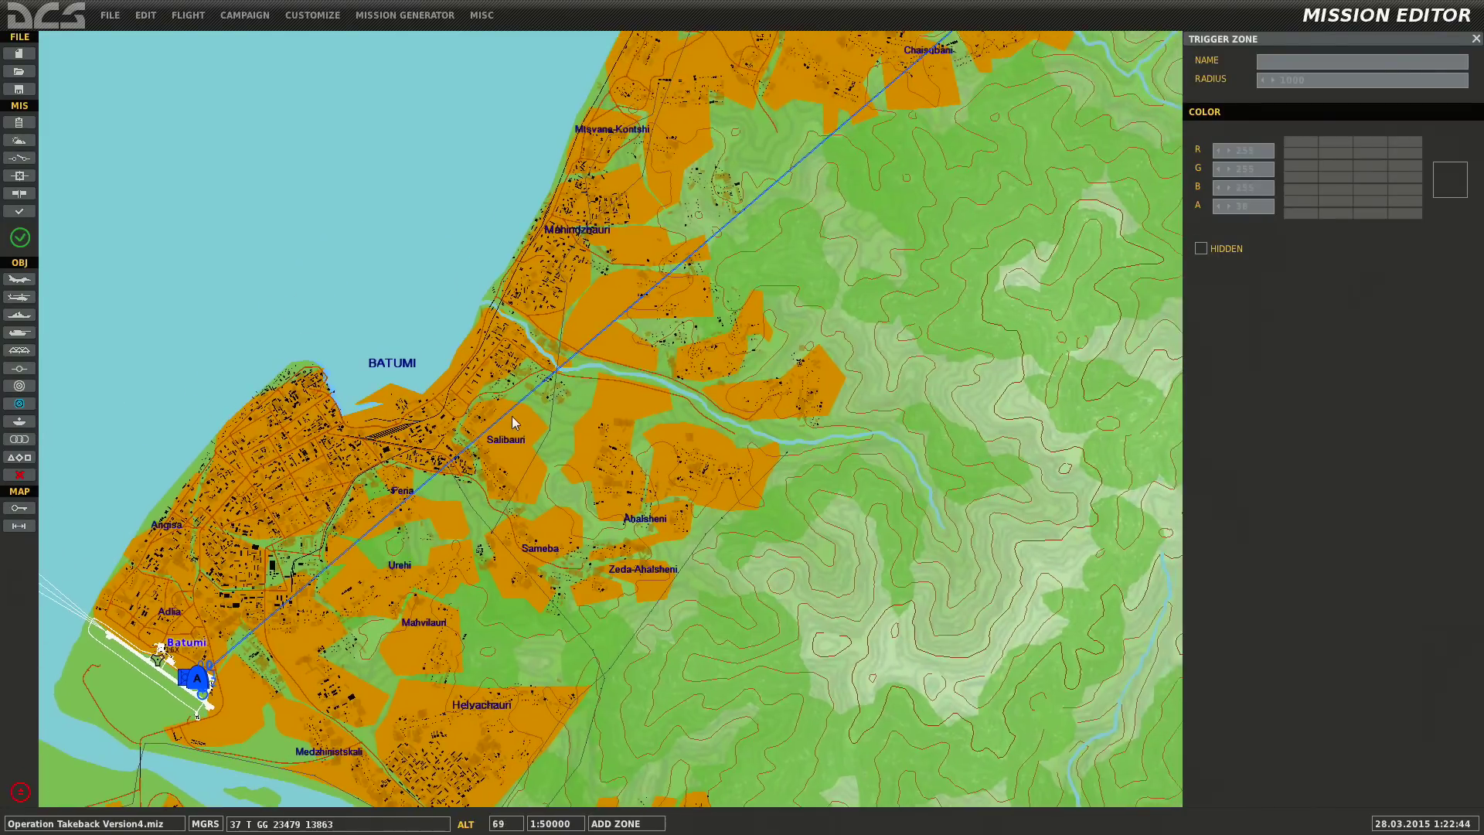
{"action": "scroll", "coordinate": [511, 416], "scroll_direction": "down", "scroll_amount": 2}
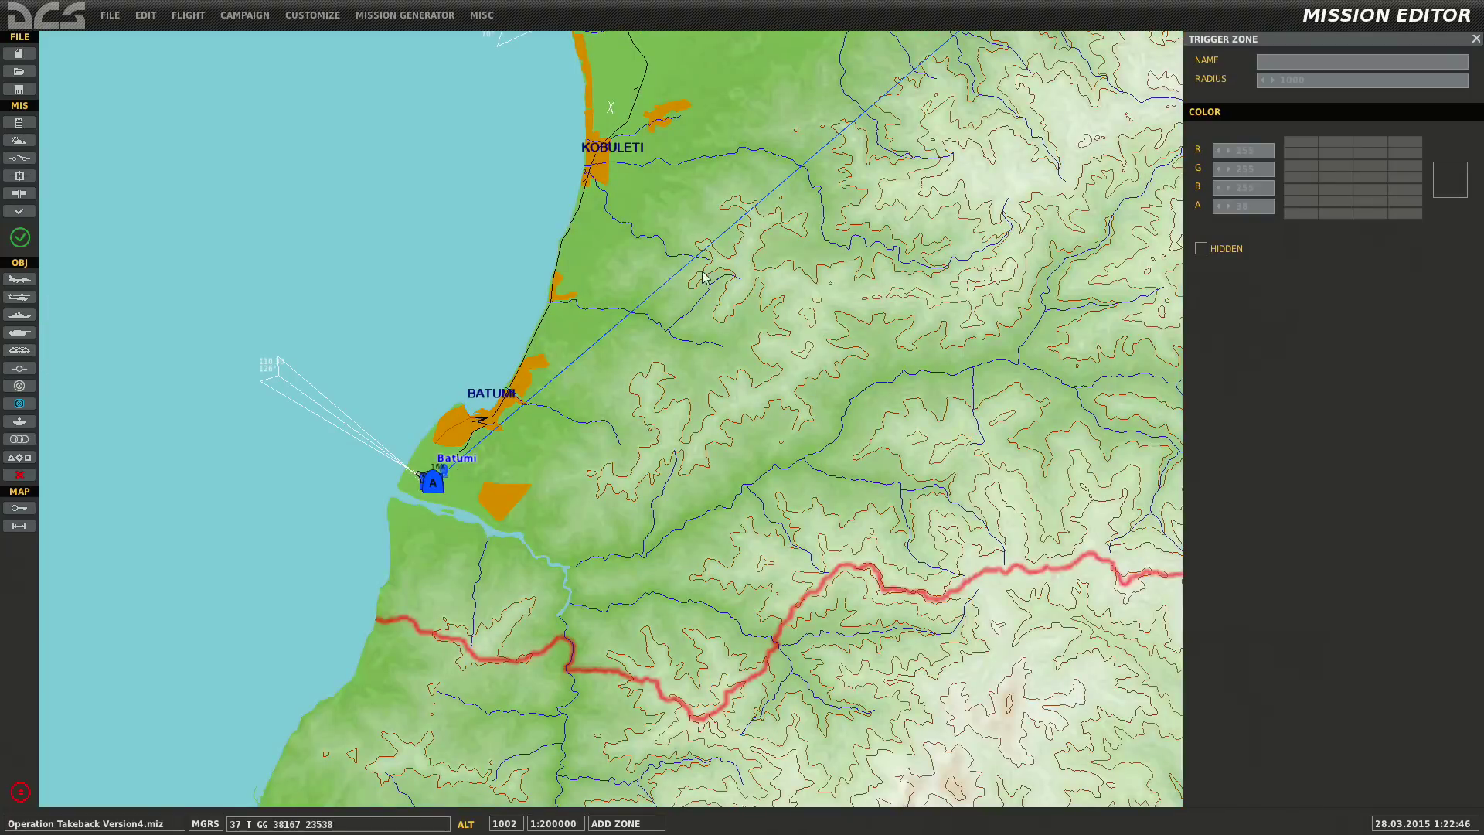
{"action": "left_click", "coordinate": [584, 363]}
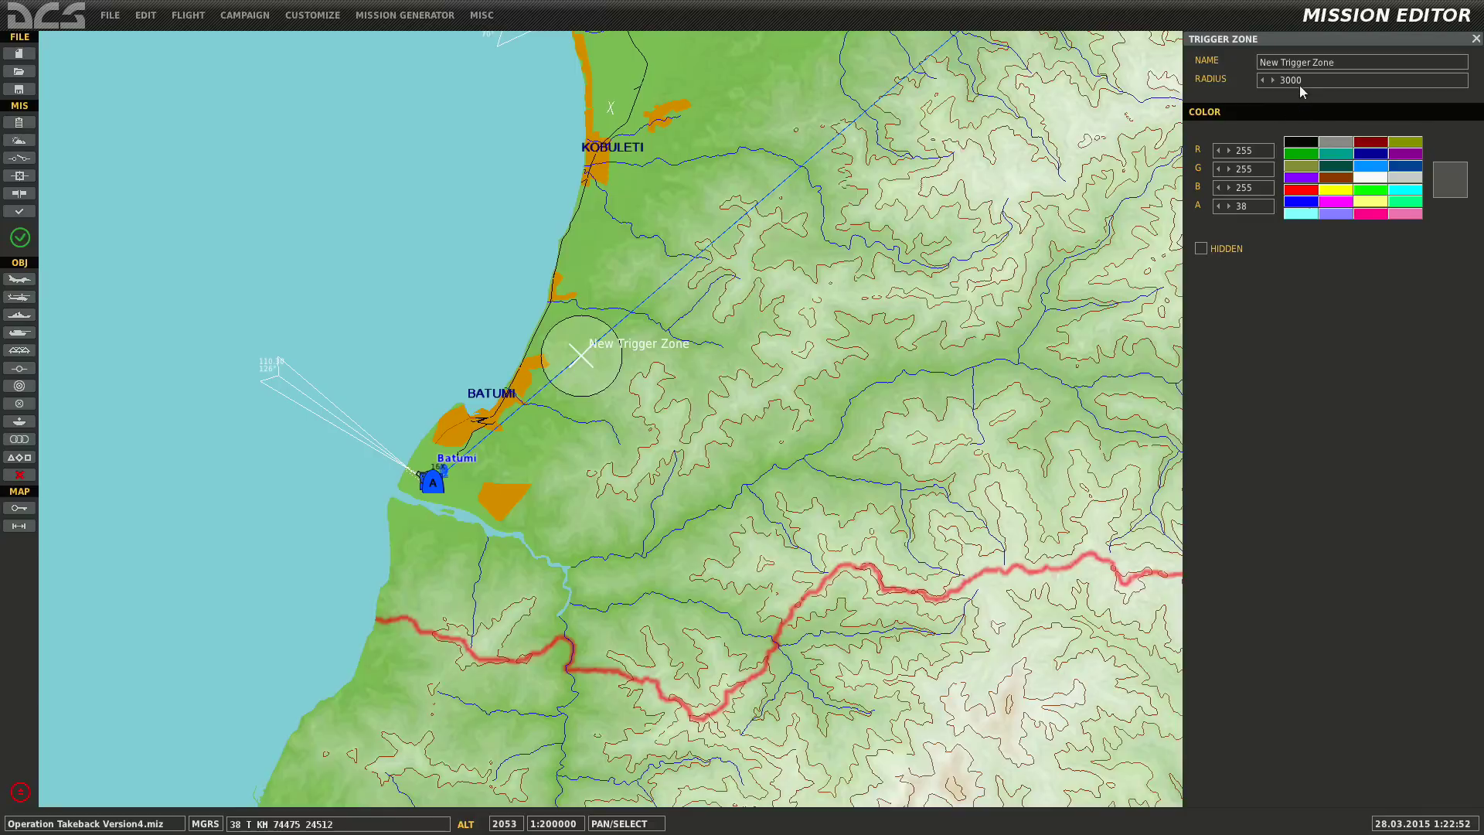
Name the new trigger zone Extended Mission Brief and set its radius to 7000
{"action": "left_click", "coordinate": [1320, 64]}
{"action": "type", "text": "Extended Missio"}
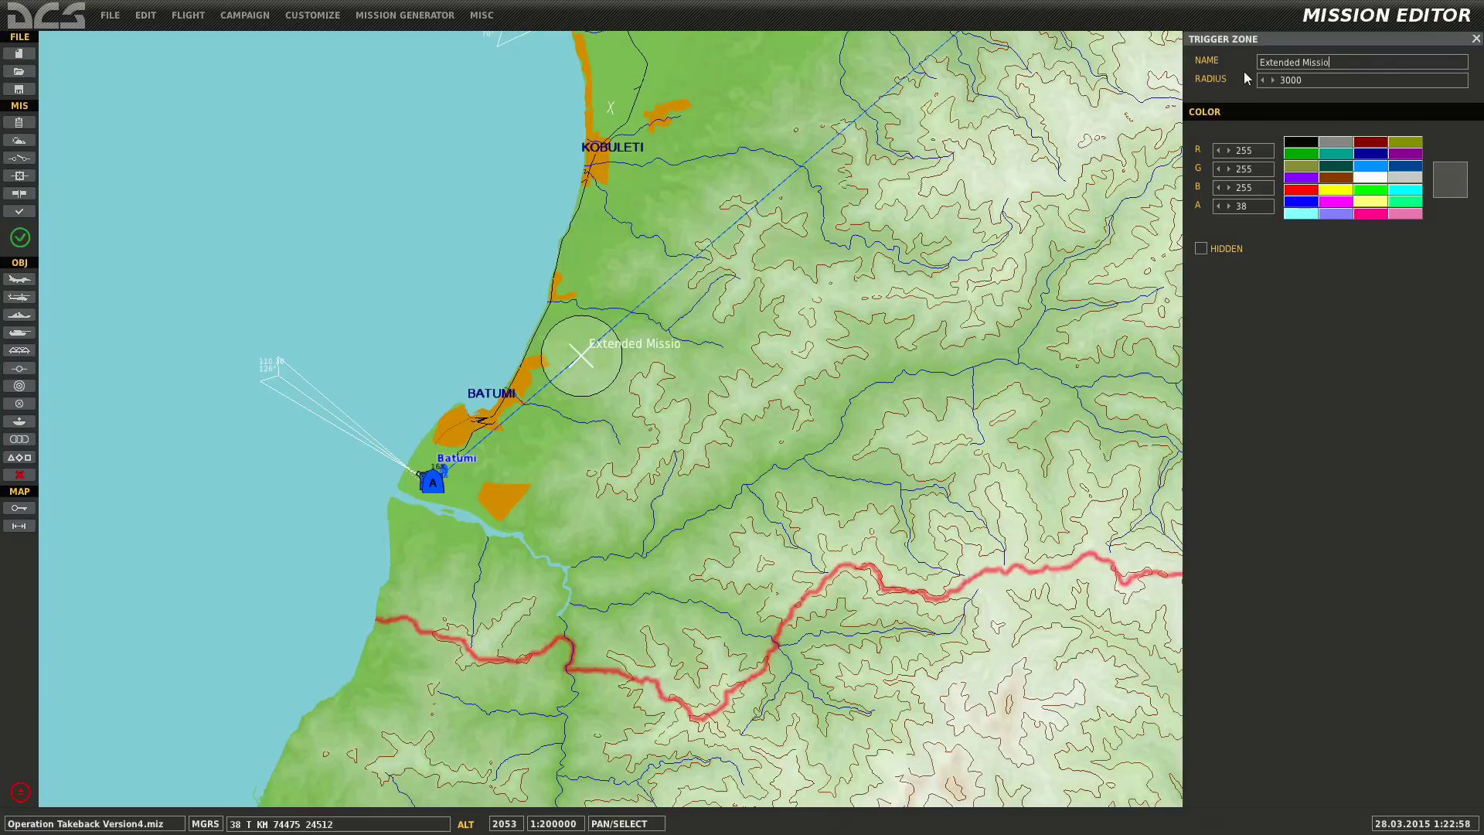
{"action": "type", "text": "n Brief"}
{"action": "key", "text": "BackSpace"}
{"action": "key", "text": "BackSpace"}
{"action": "key", "text": "BackSpace"}
{"action": "key", "text": "BackSpace"}
{"action": "type", "text": "7000"}
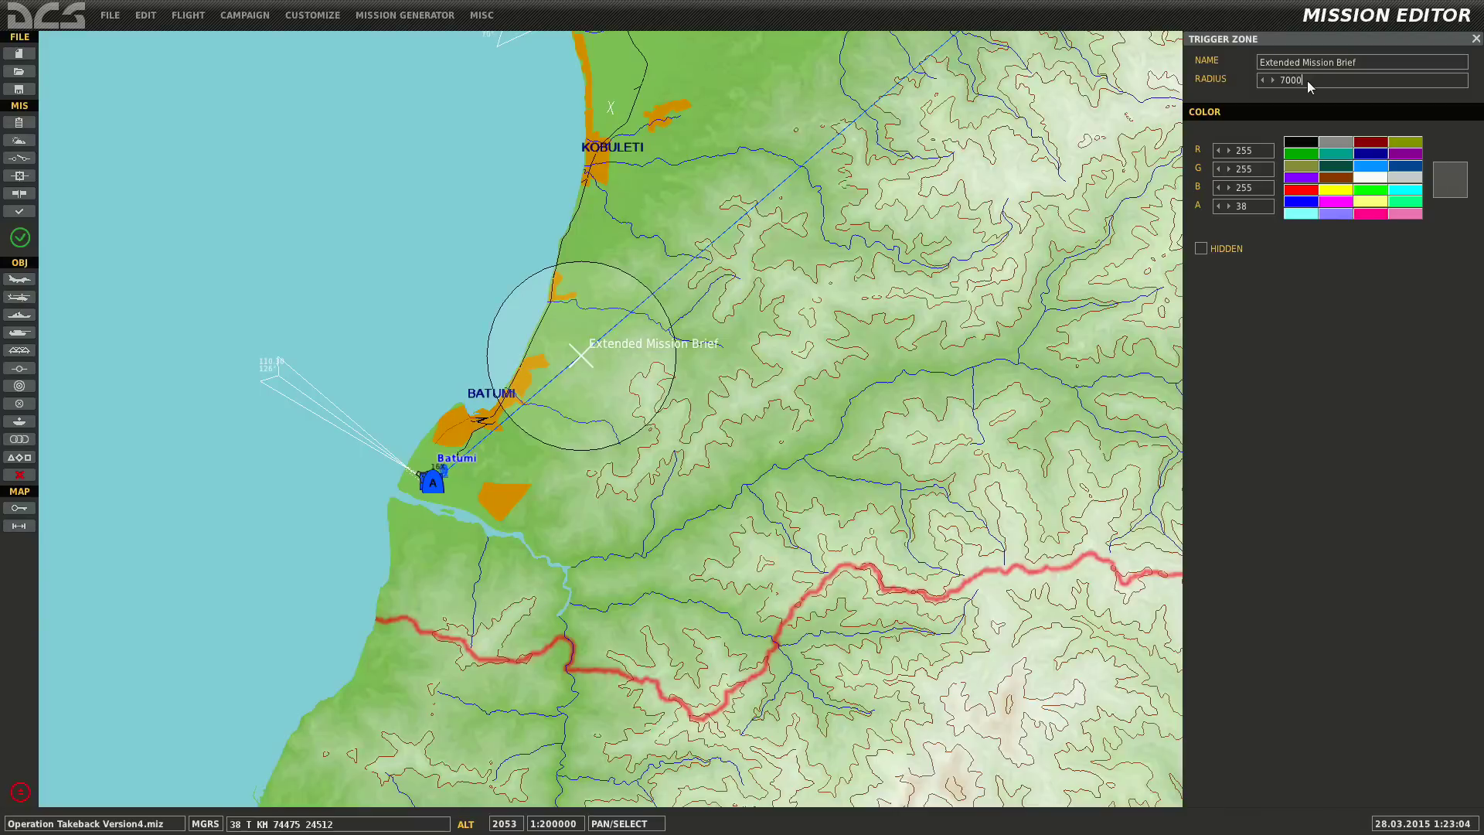
Try several colors for the Extended Mission Brief zone and set it to black
{"action": "left_click", "coordinate": [1308, 141]}
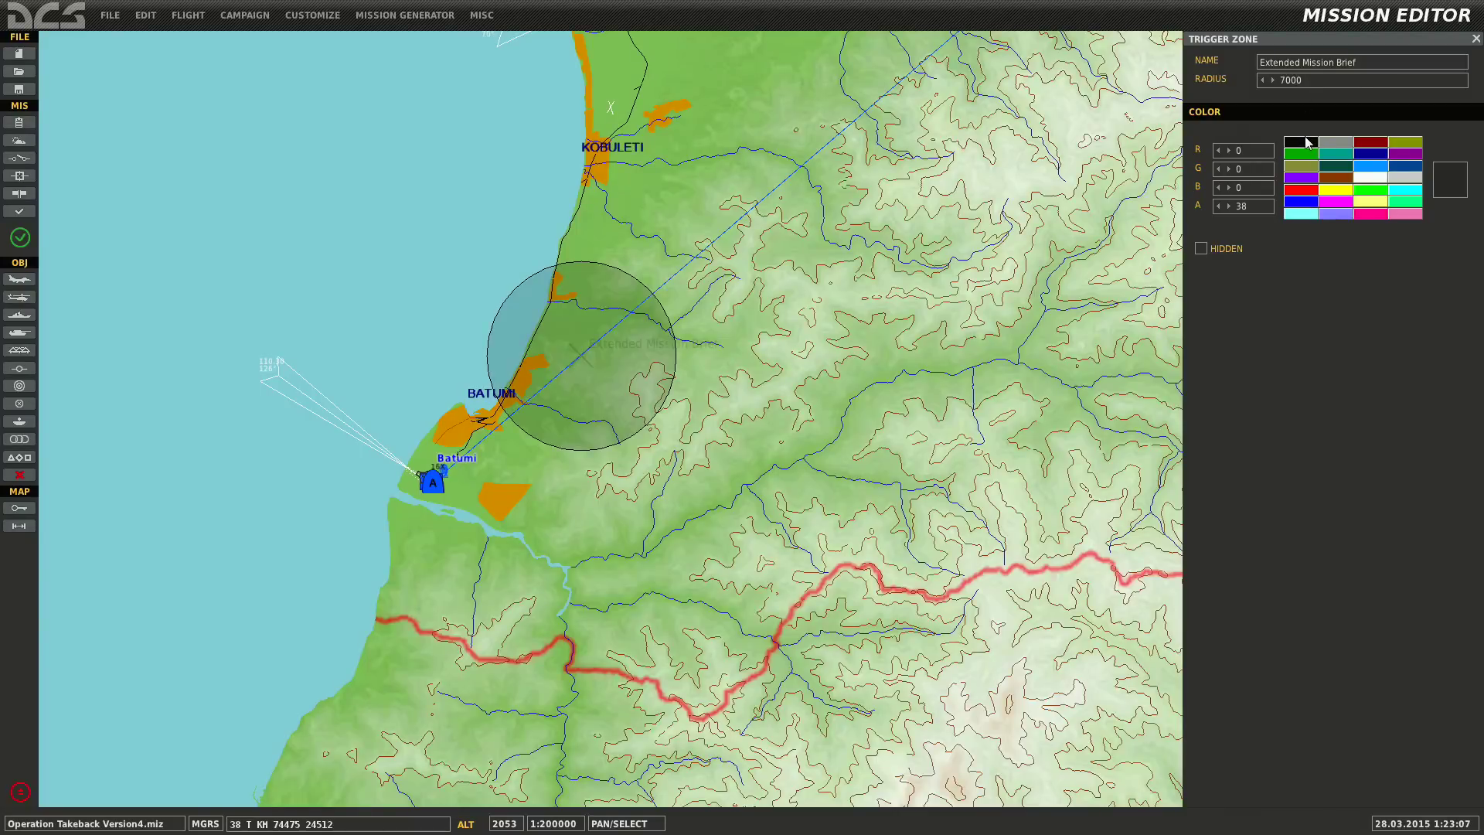
{"action": "scroll", "coordinate": [601, 348], "scroll_direction": "up", "scroll_amount": 2}
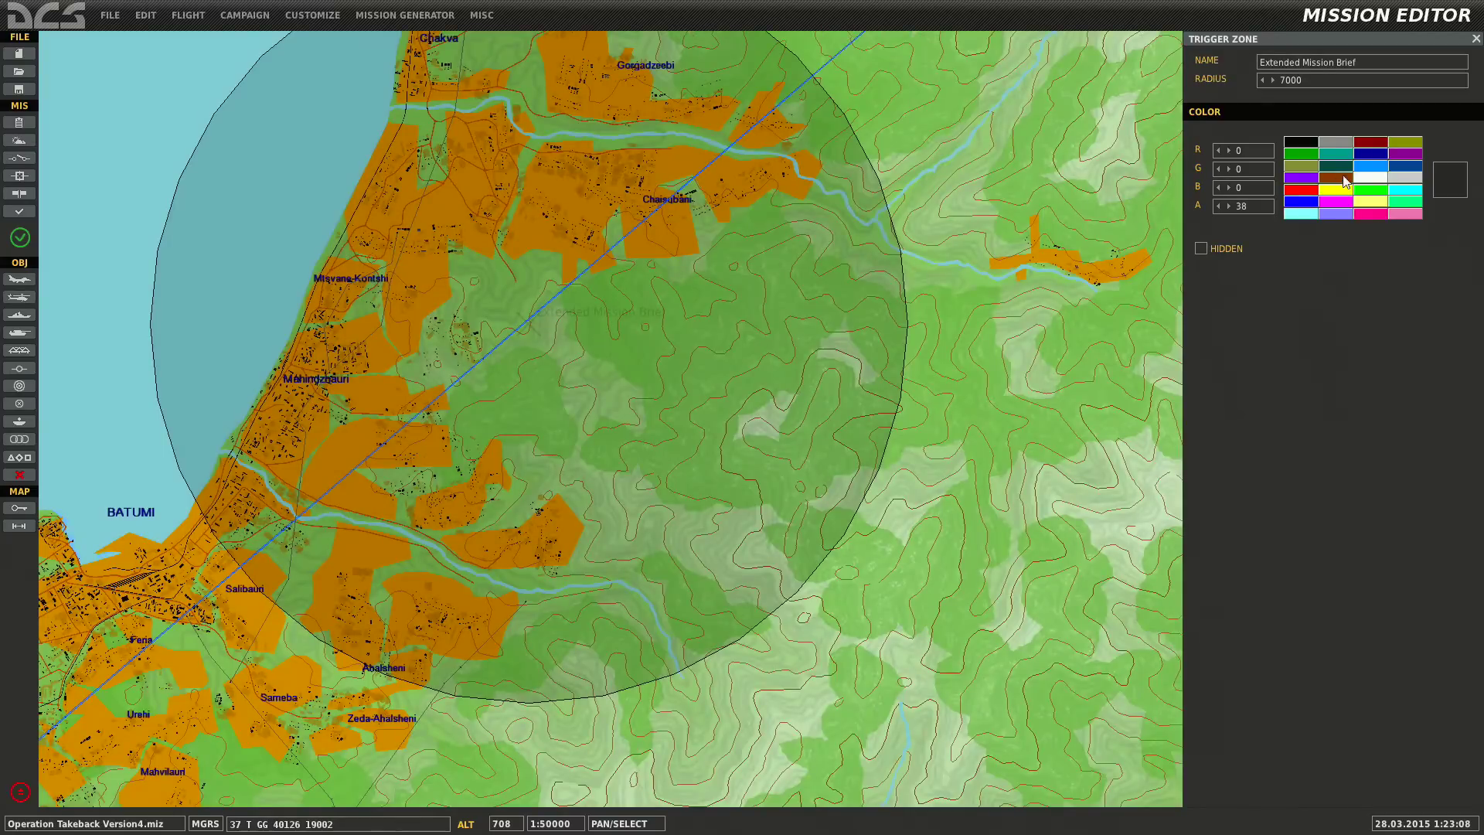
{"action": "left_click", "coordinate": [1294, 190]}
{"action": "left_click", "coordinate": [1299, 201]}
{"action": "left_click", "coordinate": [1300, 216]}
{"action": "left_click", "coordinate": [1335, 213]}
{"action": "left_click", "coordinate": [1370, 201]}
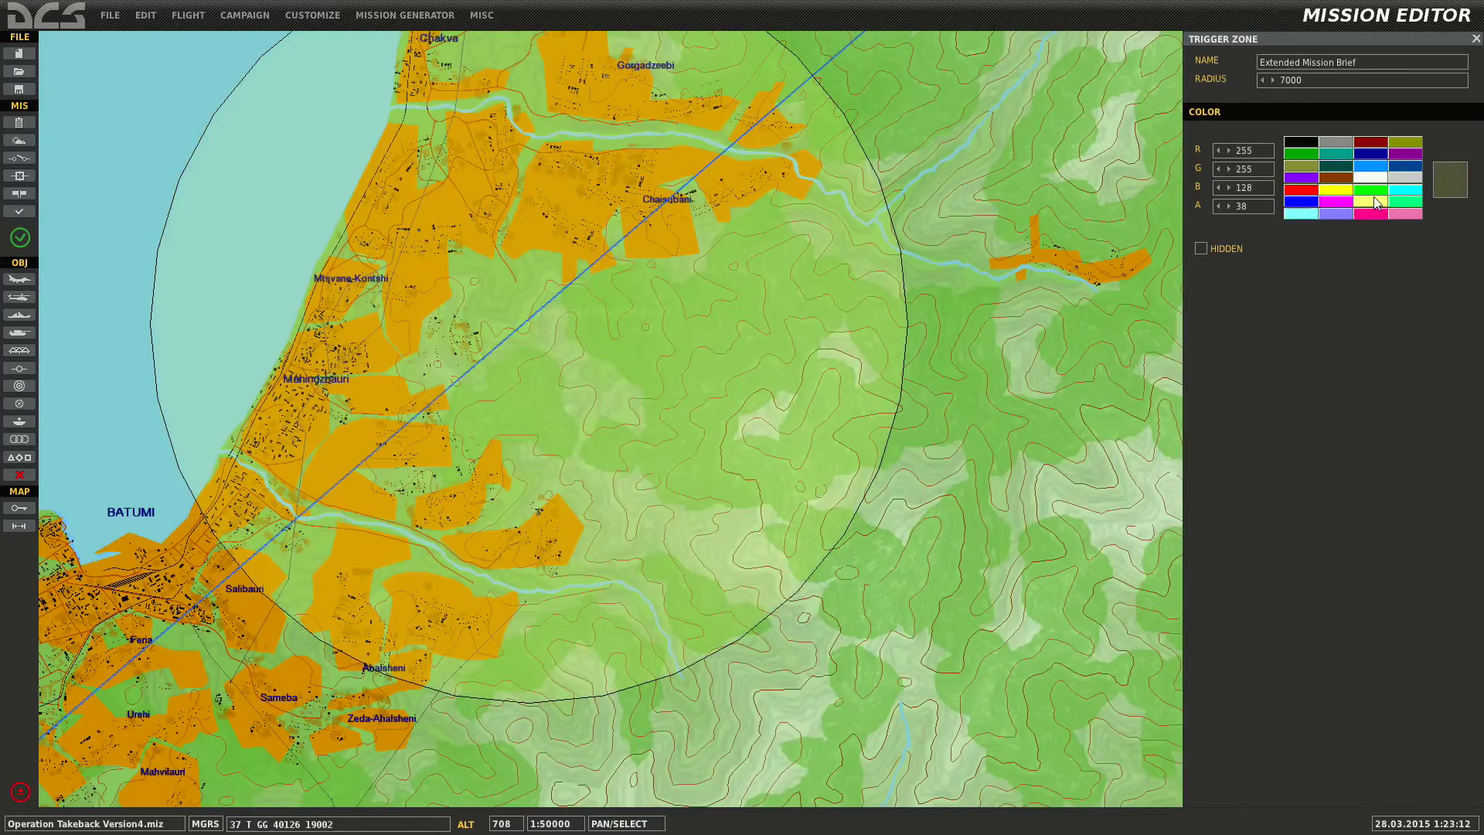
{"action": "left_click", "coordinate": [1394, 170]}
{"action": "left_click", "coordinate": [1301, 146]}
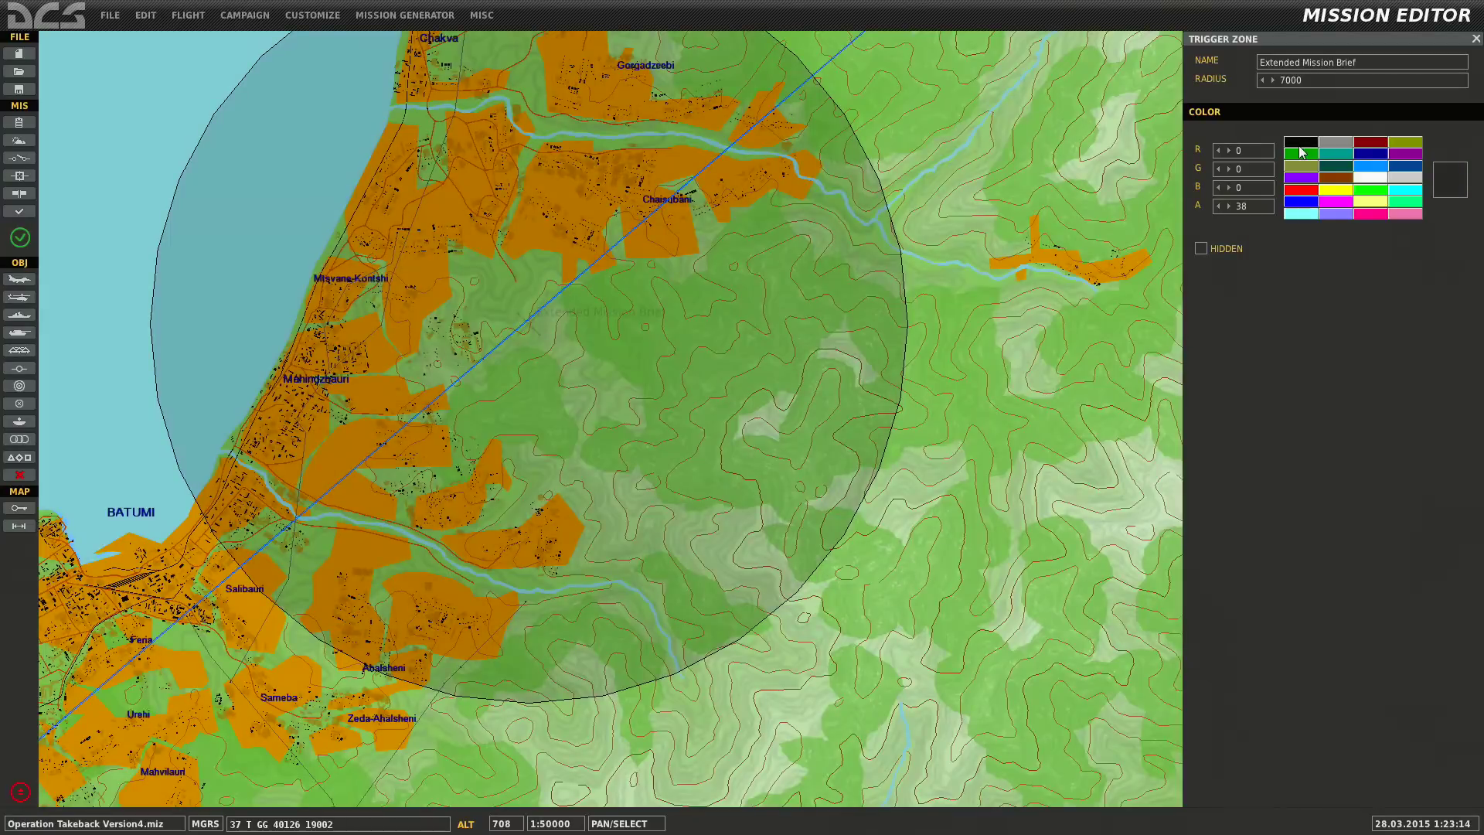
{"action": "left_click", "coordinate": [1335, 144]}
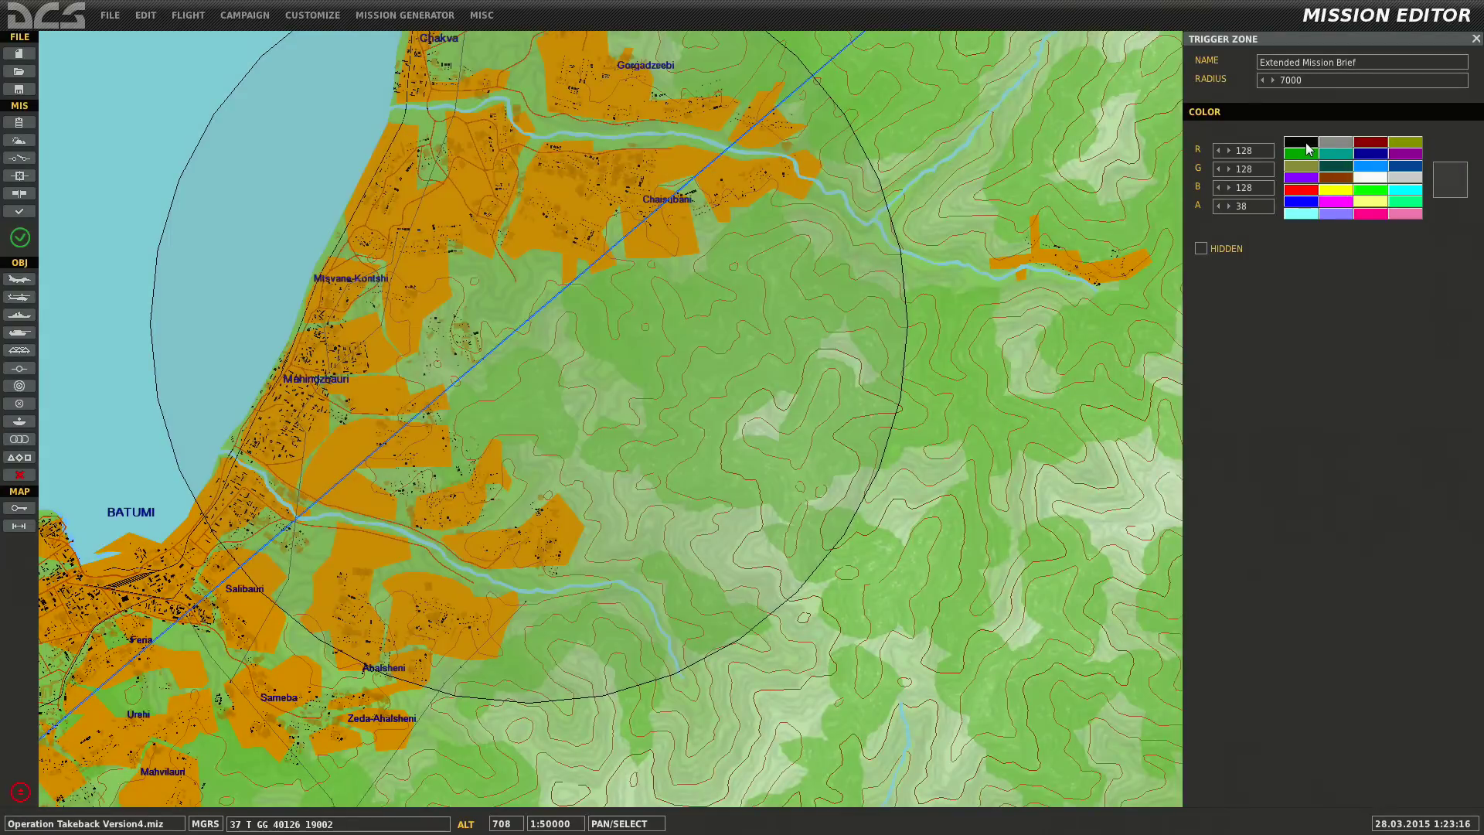
{"action": "left_click", "coordinate": [1301, 146]}
Examine the position and extent of the Extended Mission Brief zone relative to Batumi and the flight route
{"action": "scroll", "coordinate": [464, 344], "scroll_direction": "down", "scroll_amount": 2}
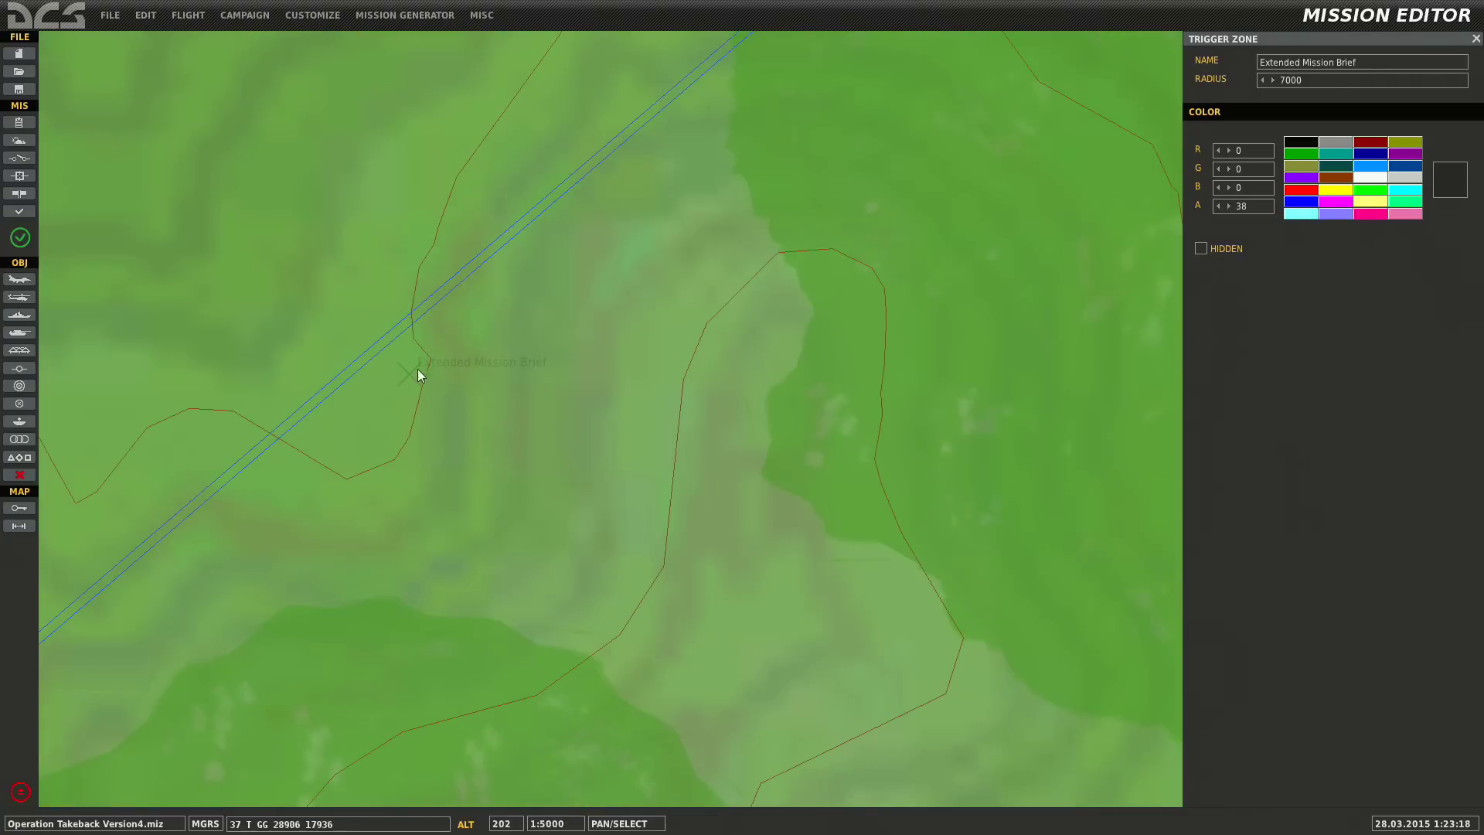
{"action": "scroll", "coordinate": [952, 336], "scroll_direction": "down", "scroll_amount": 4}
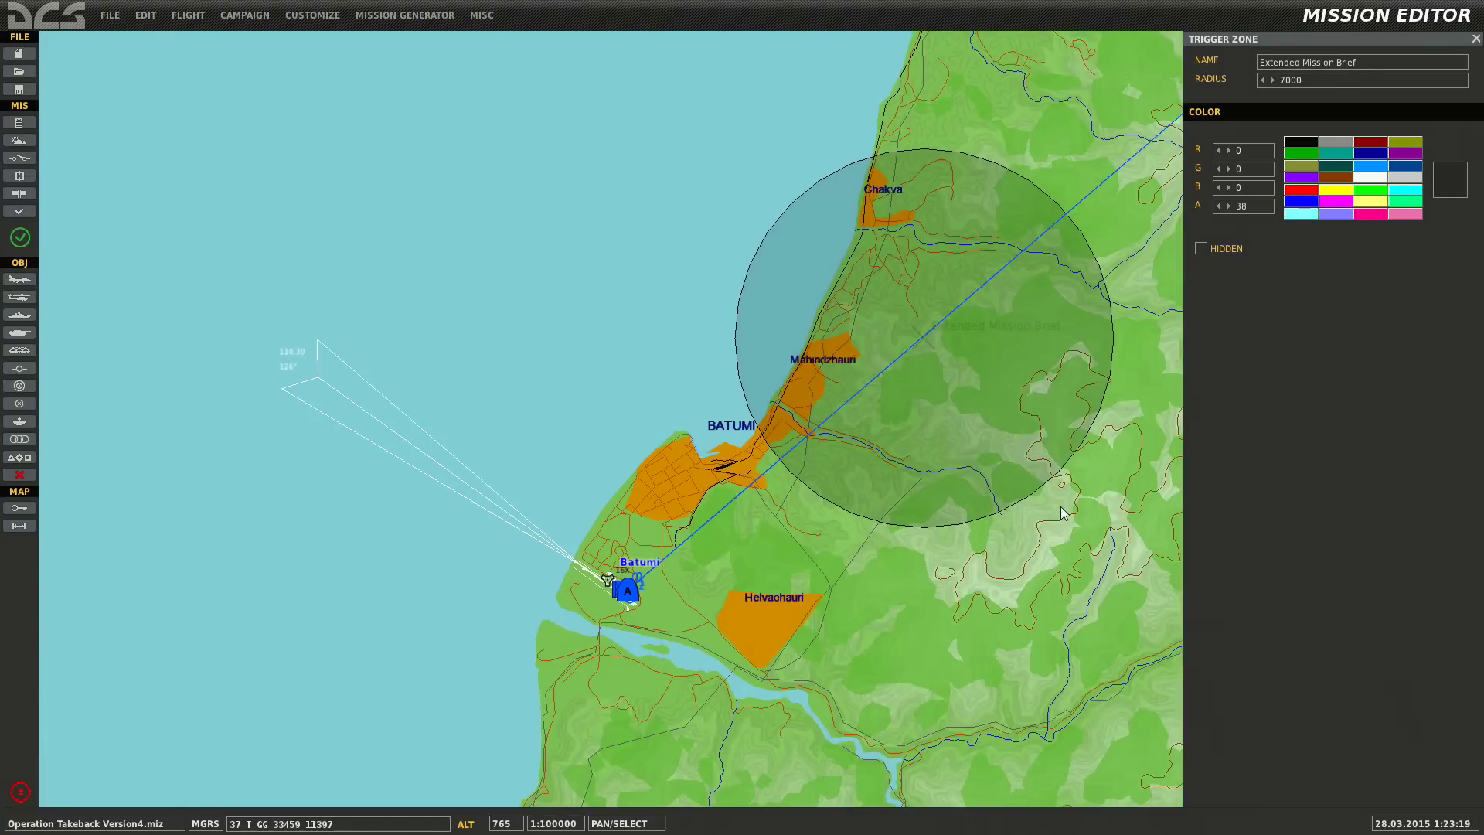
{"action": "left_click", "coordinate": [977, 410]}
{"action": "scroll", "coordinate": [936, 398], "scroll_direction": "up", "scroll_amount": 4}
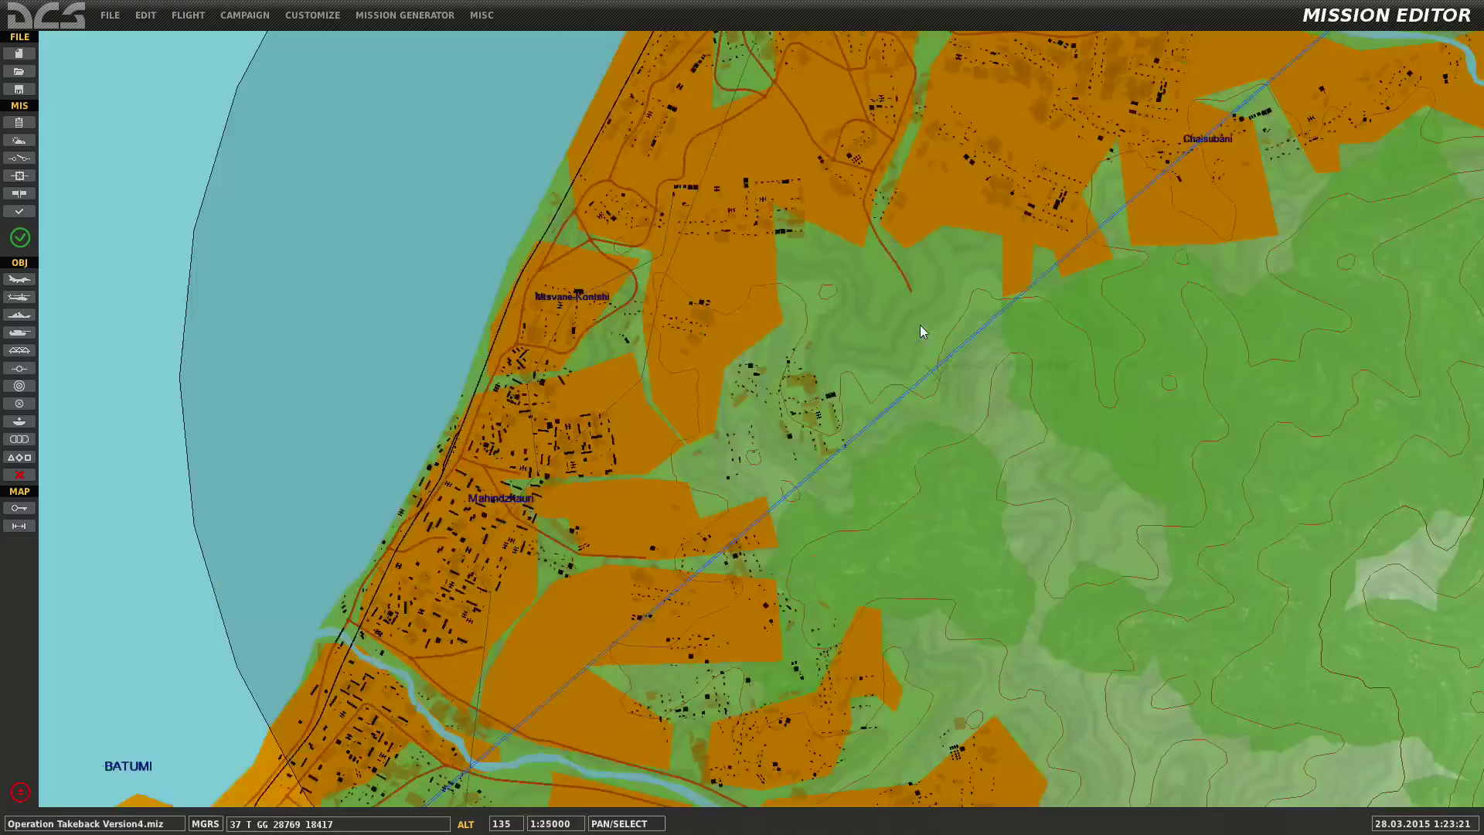
{"action": "left_click", "coordinate": [937, 385]}
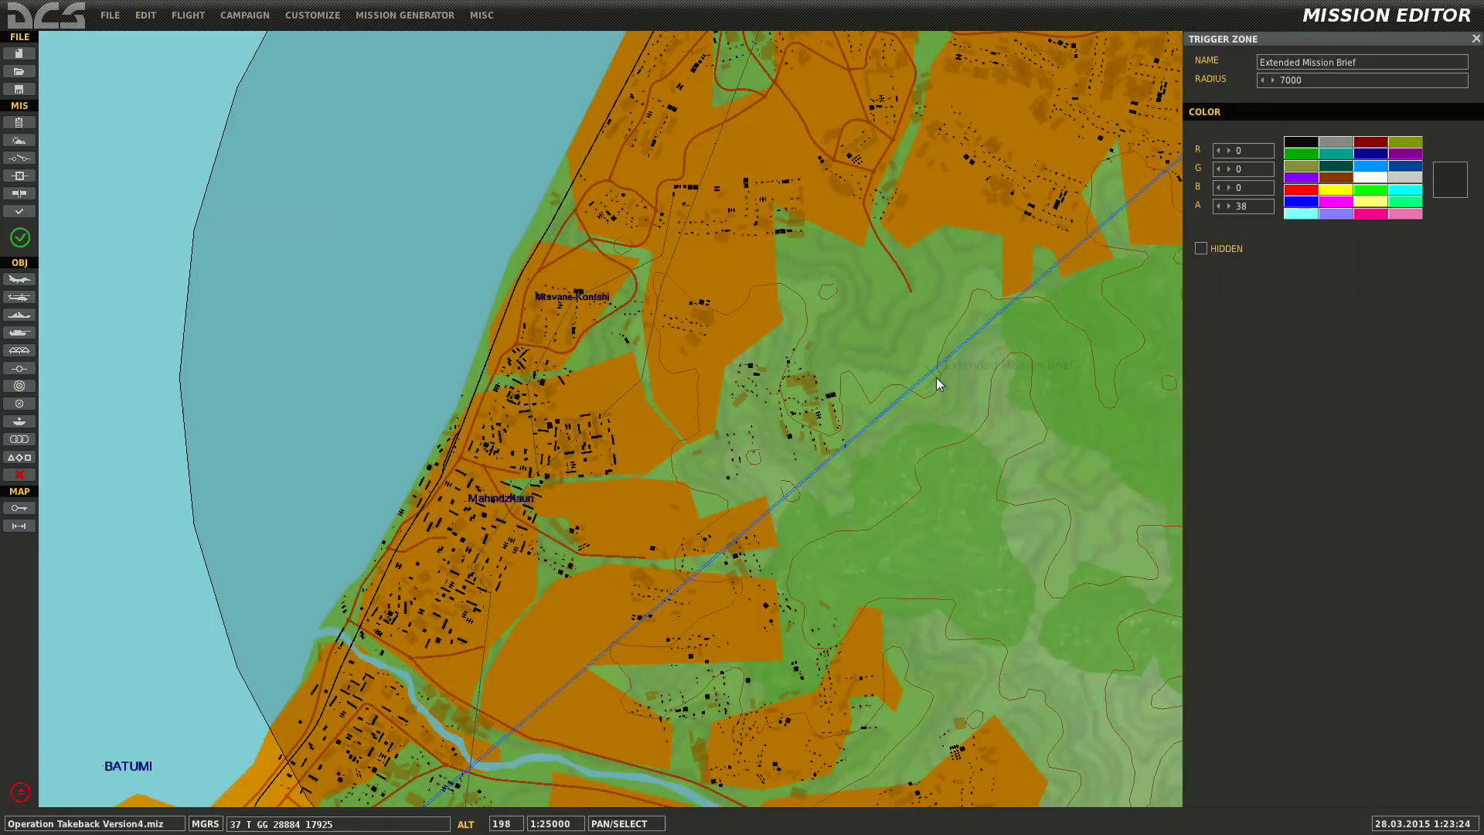
{"action": "scroll", "coordinate": [771, 363], "scroll_direction": "down", "scroll_amount": 4}
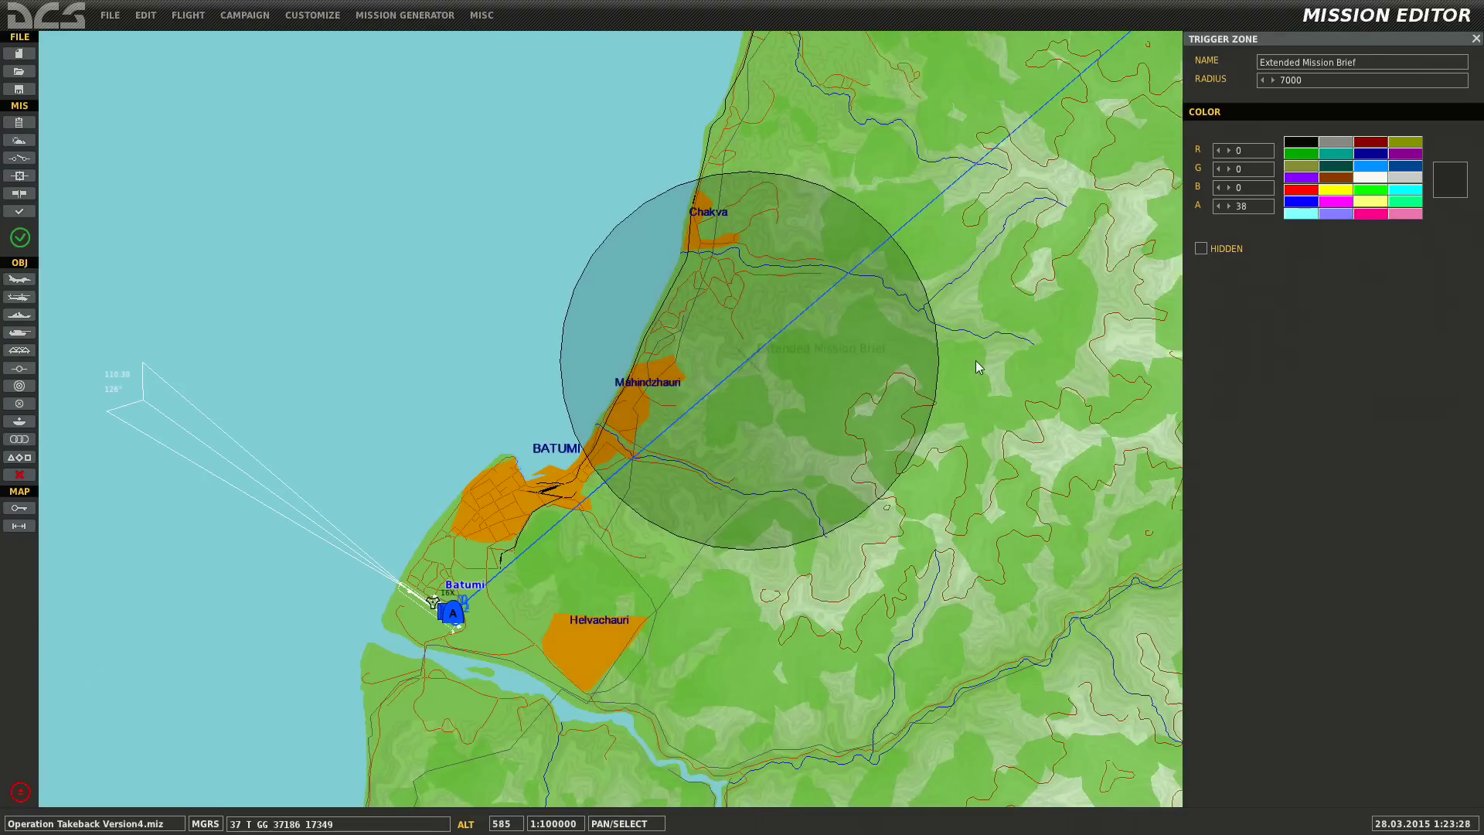
{"action": "left_click", "coordinate": [975, 360]}
{"action": "scroll", "coordinate": [945, 311], "scroll_direction": "down", "scroll_amount": 2}
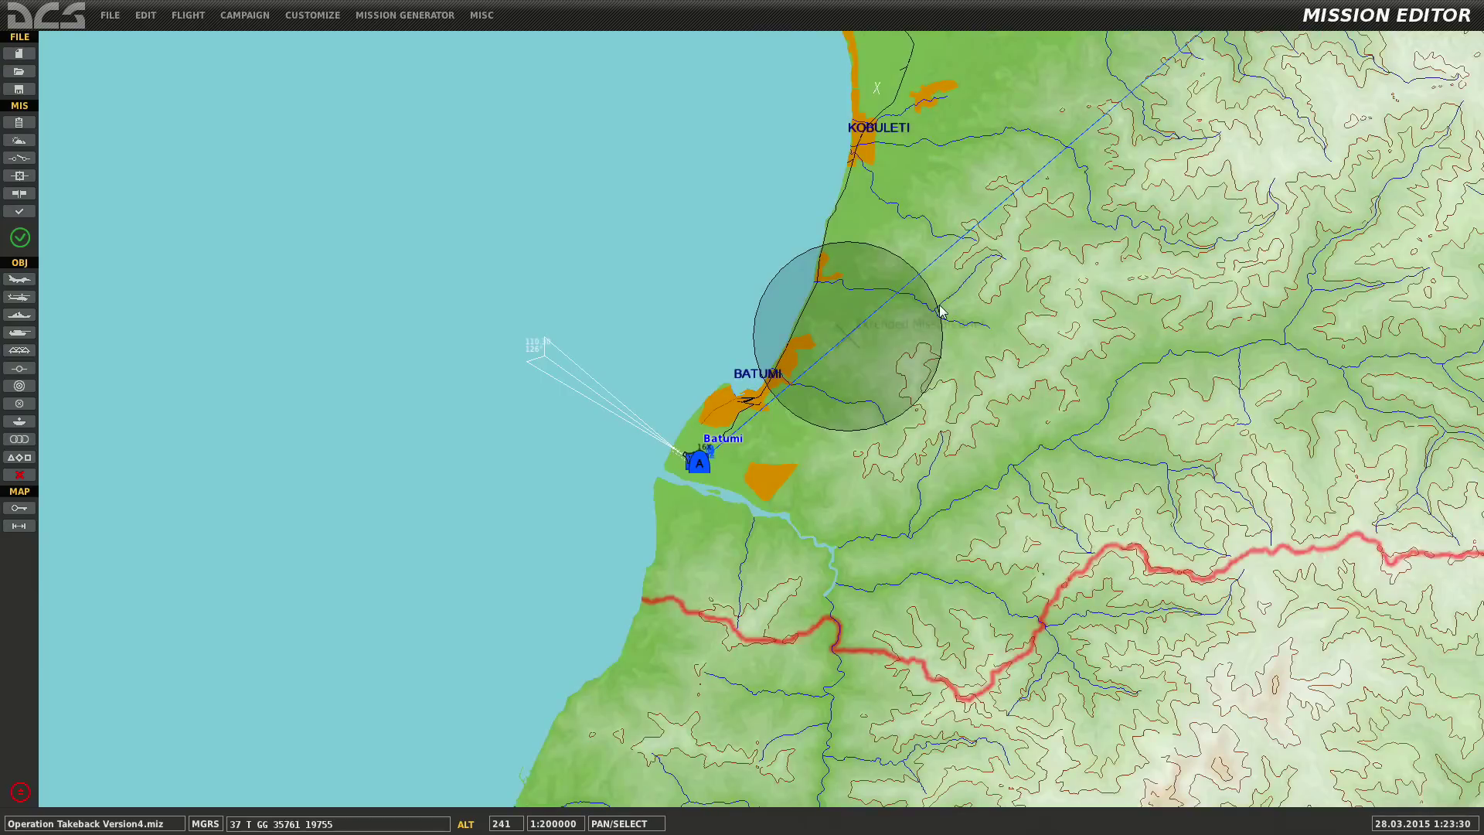
Reopen the mission's trigger list
{"action": "left_click", "coordinate": [29, 159]}
{"action": "left_click", "coordinate": [825, 102]}
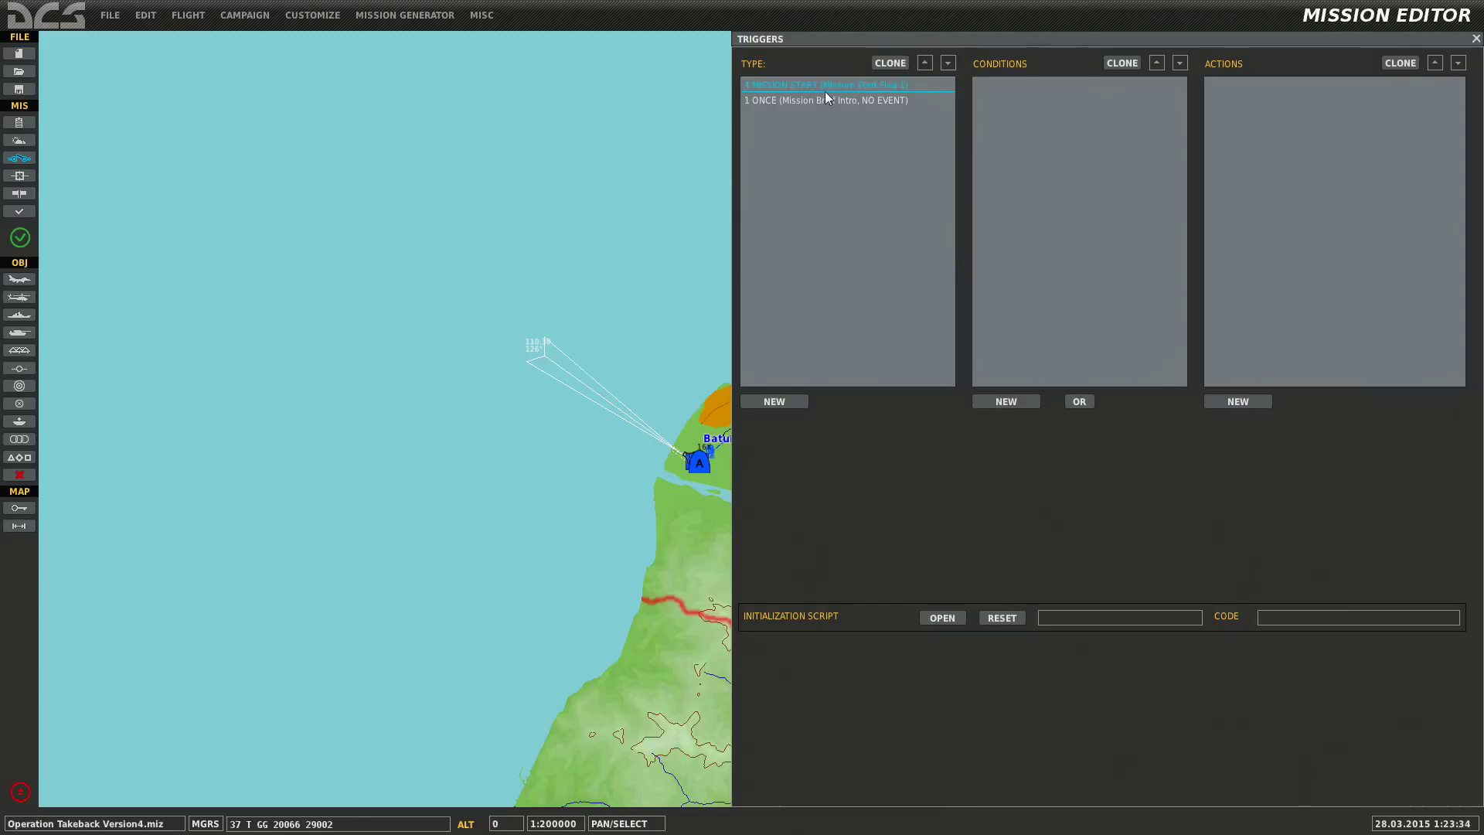